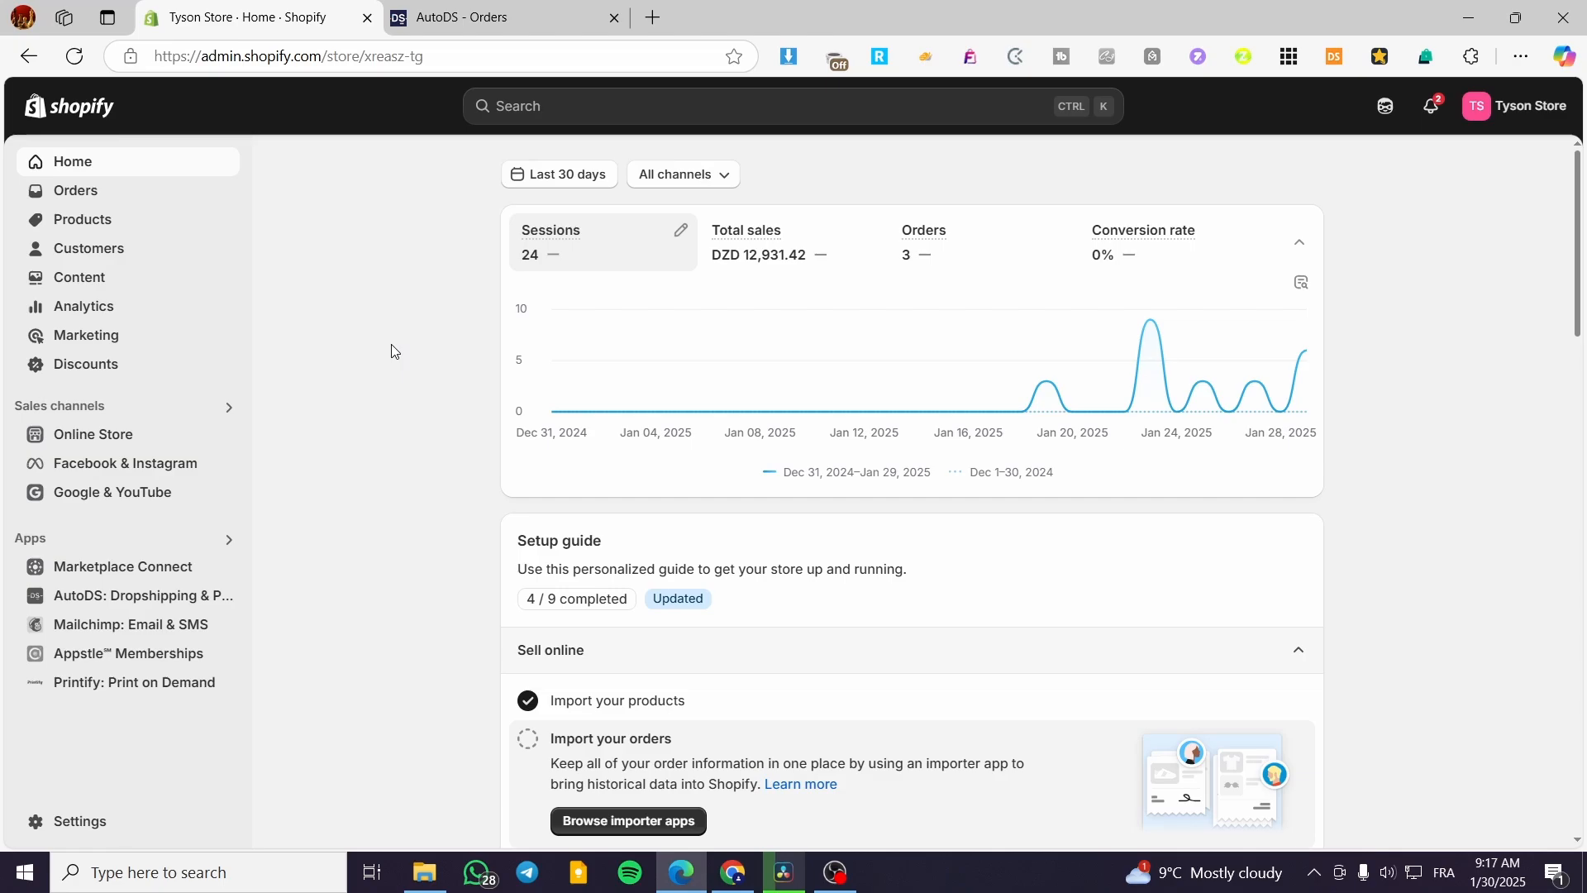
Switch to the AutoDS Orders tab listing three Car Vacuum Cleaner orders with errors.
left_click(450, 18)
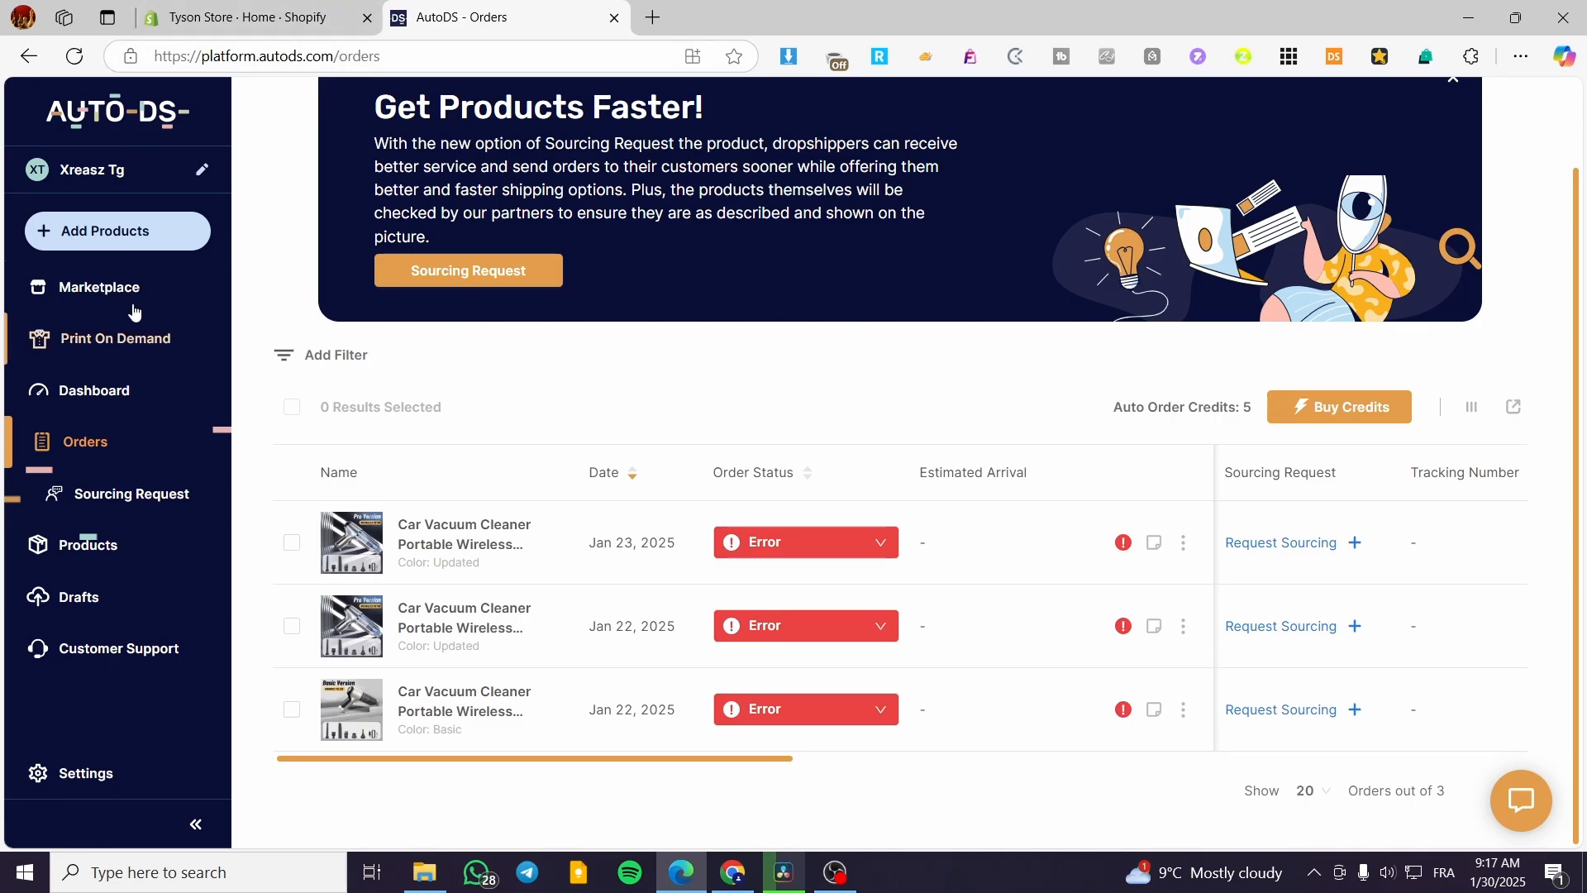
Browse the AutoDS product Marketplace, then return to the Shopify store's home dashboard with Ctrl+Shift+Tab.
left_click(104, 296)
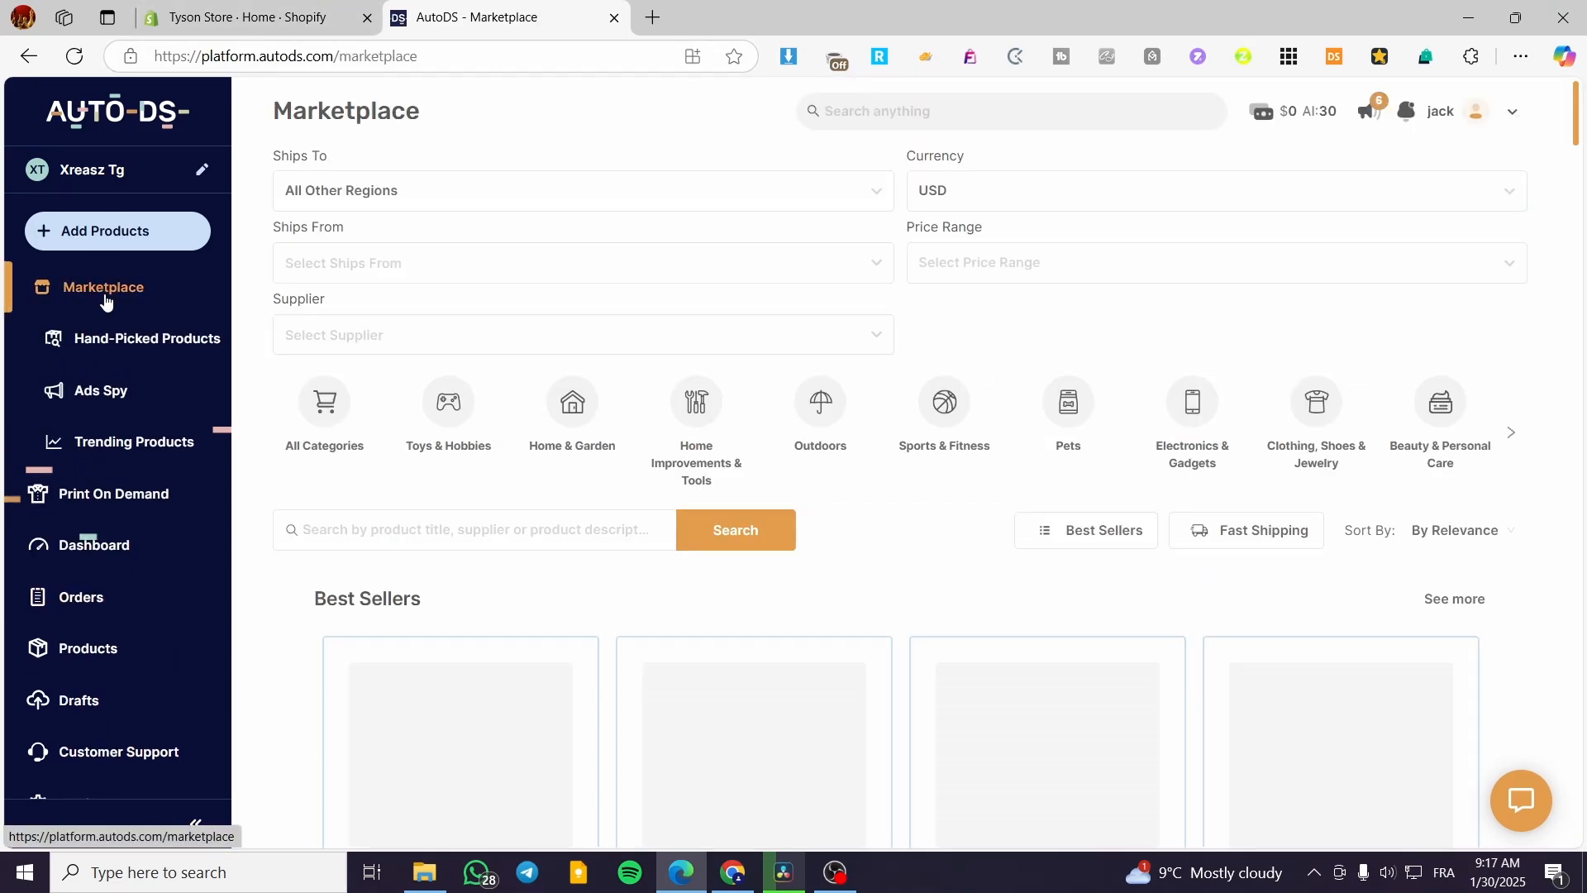
left_click(274, 12)
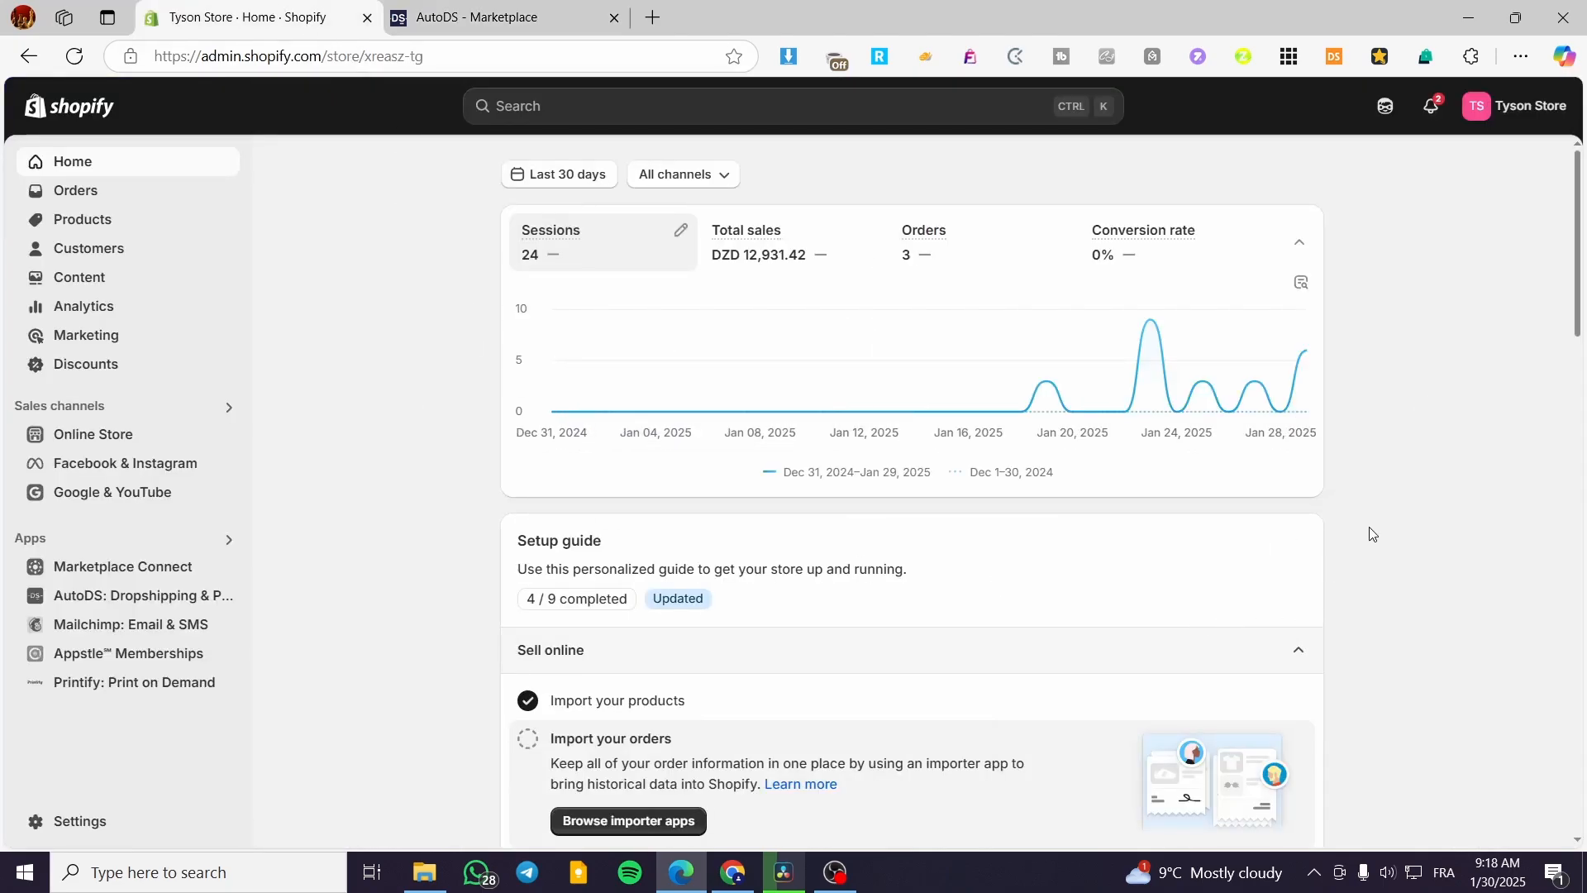
left_click(510, 8)
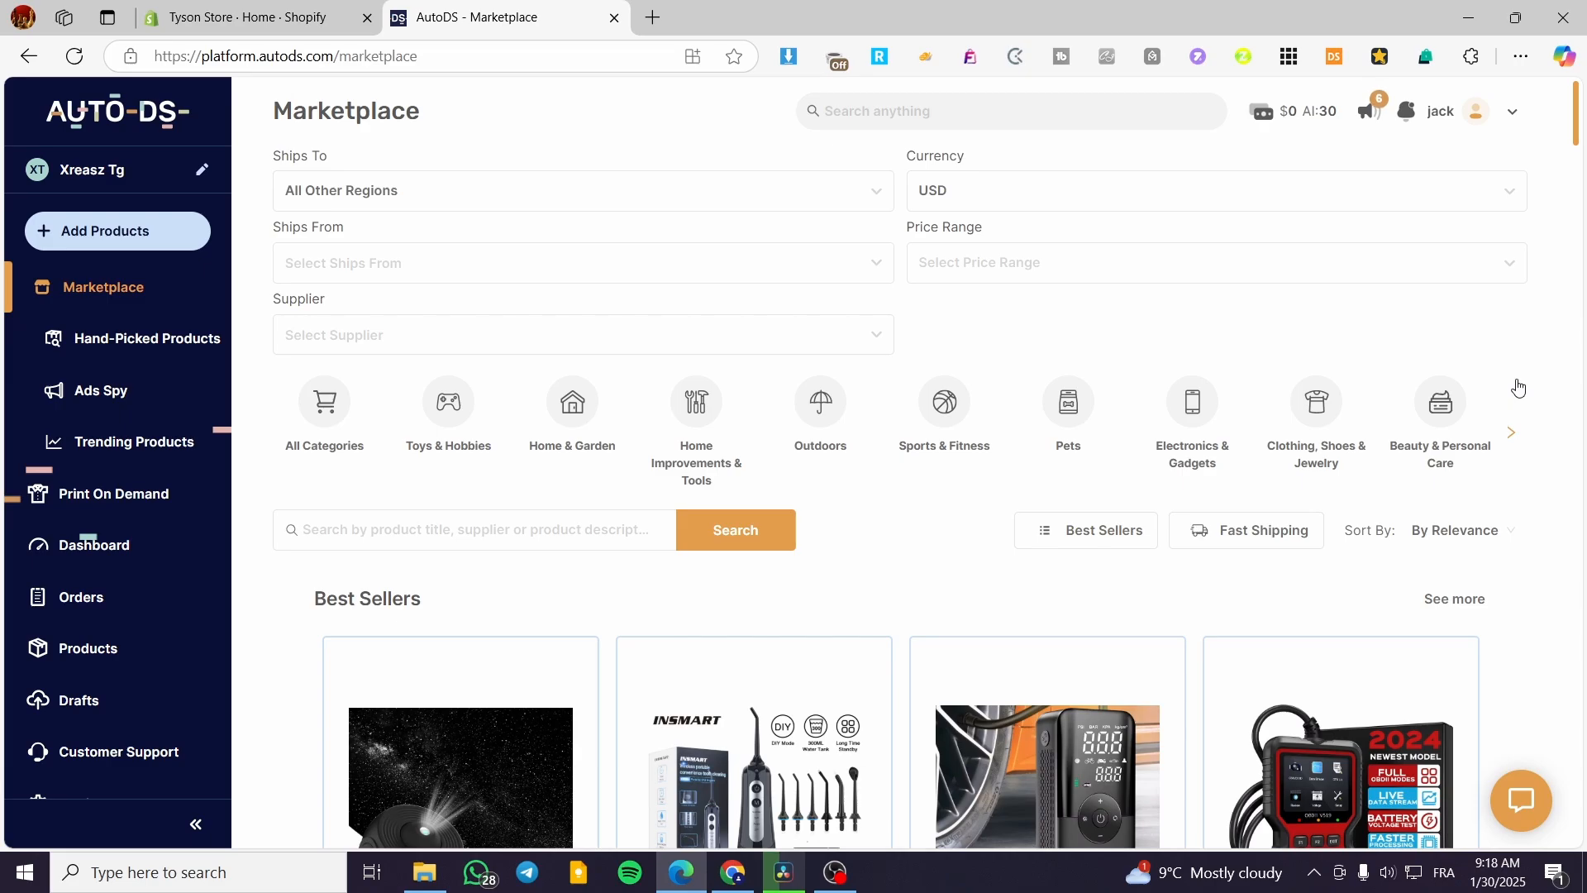
key("ctrl+shift+Tab")
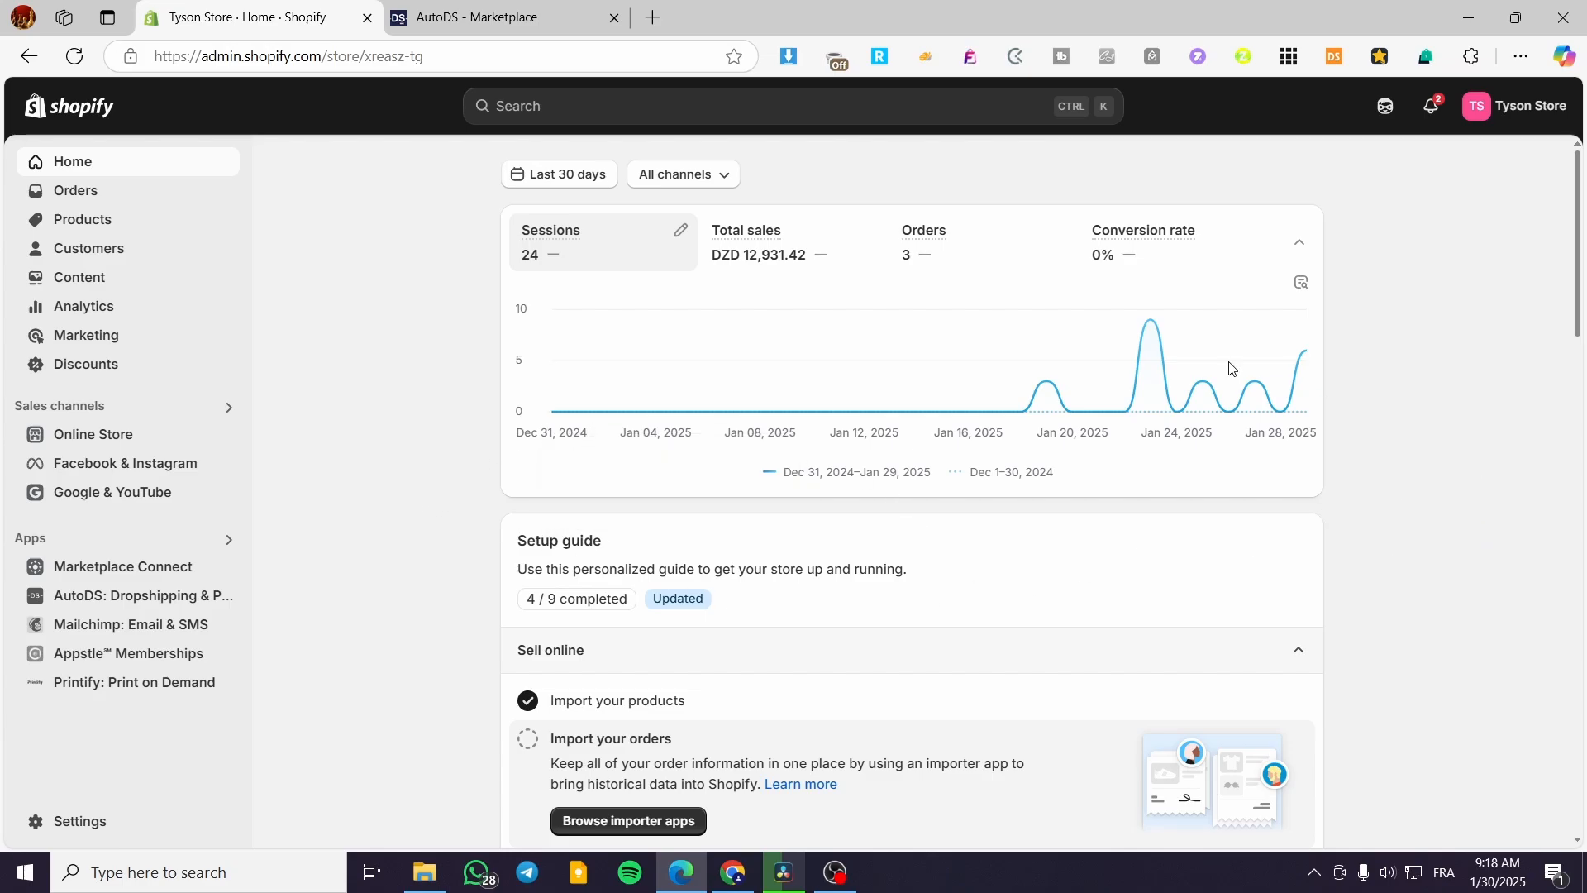
Review the five-item Shopify Products list, then go back to the AutoDS Marketplace Best Sellers.
left_click(117, 225)
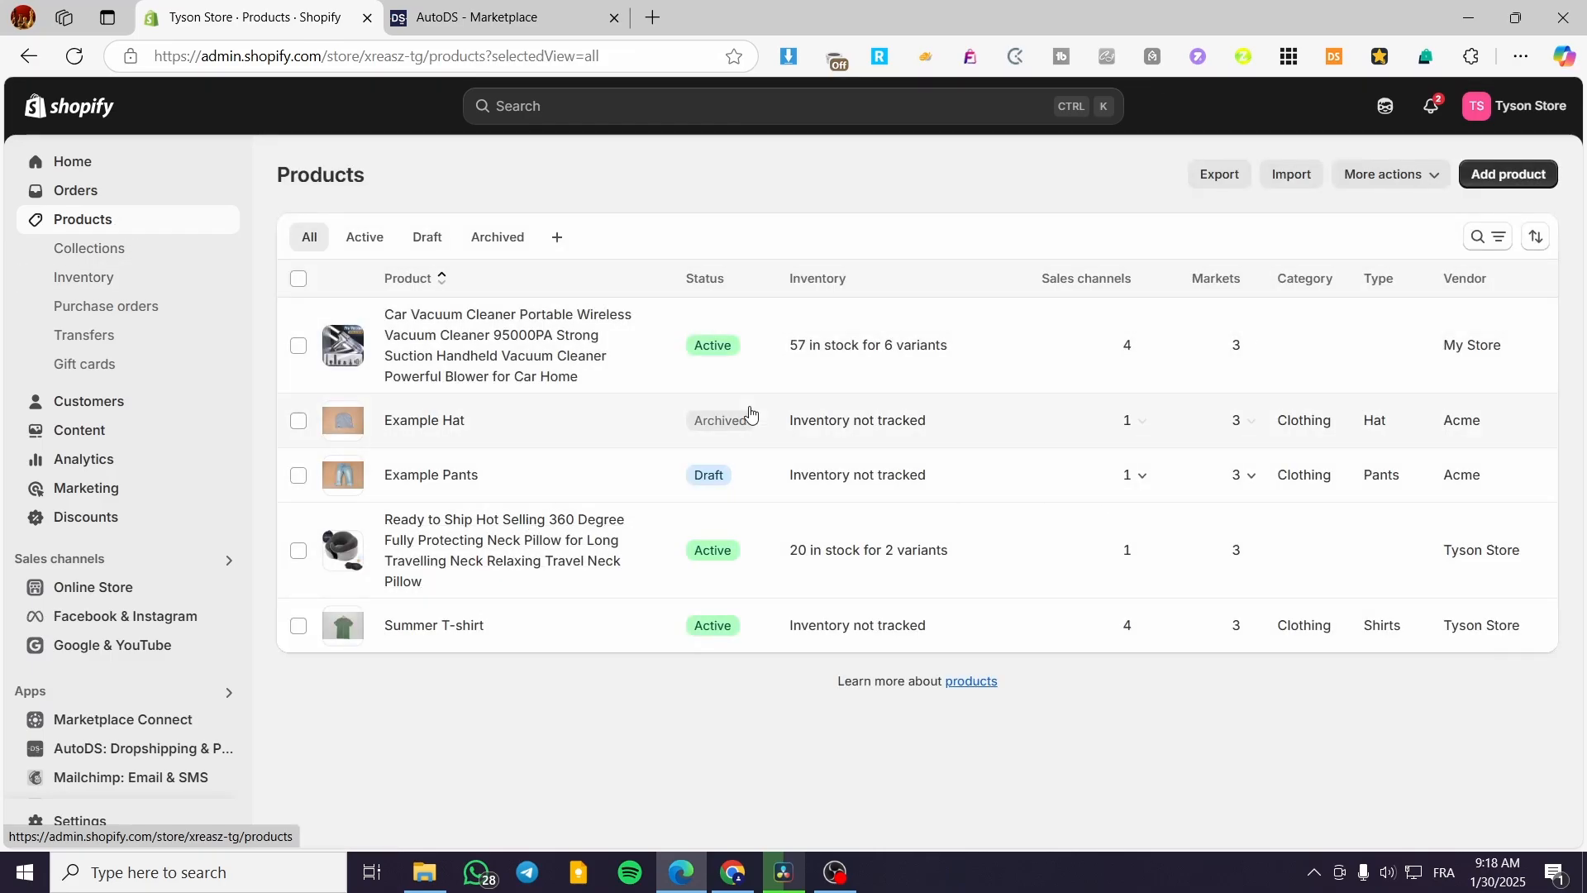
left_click(507, 7)
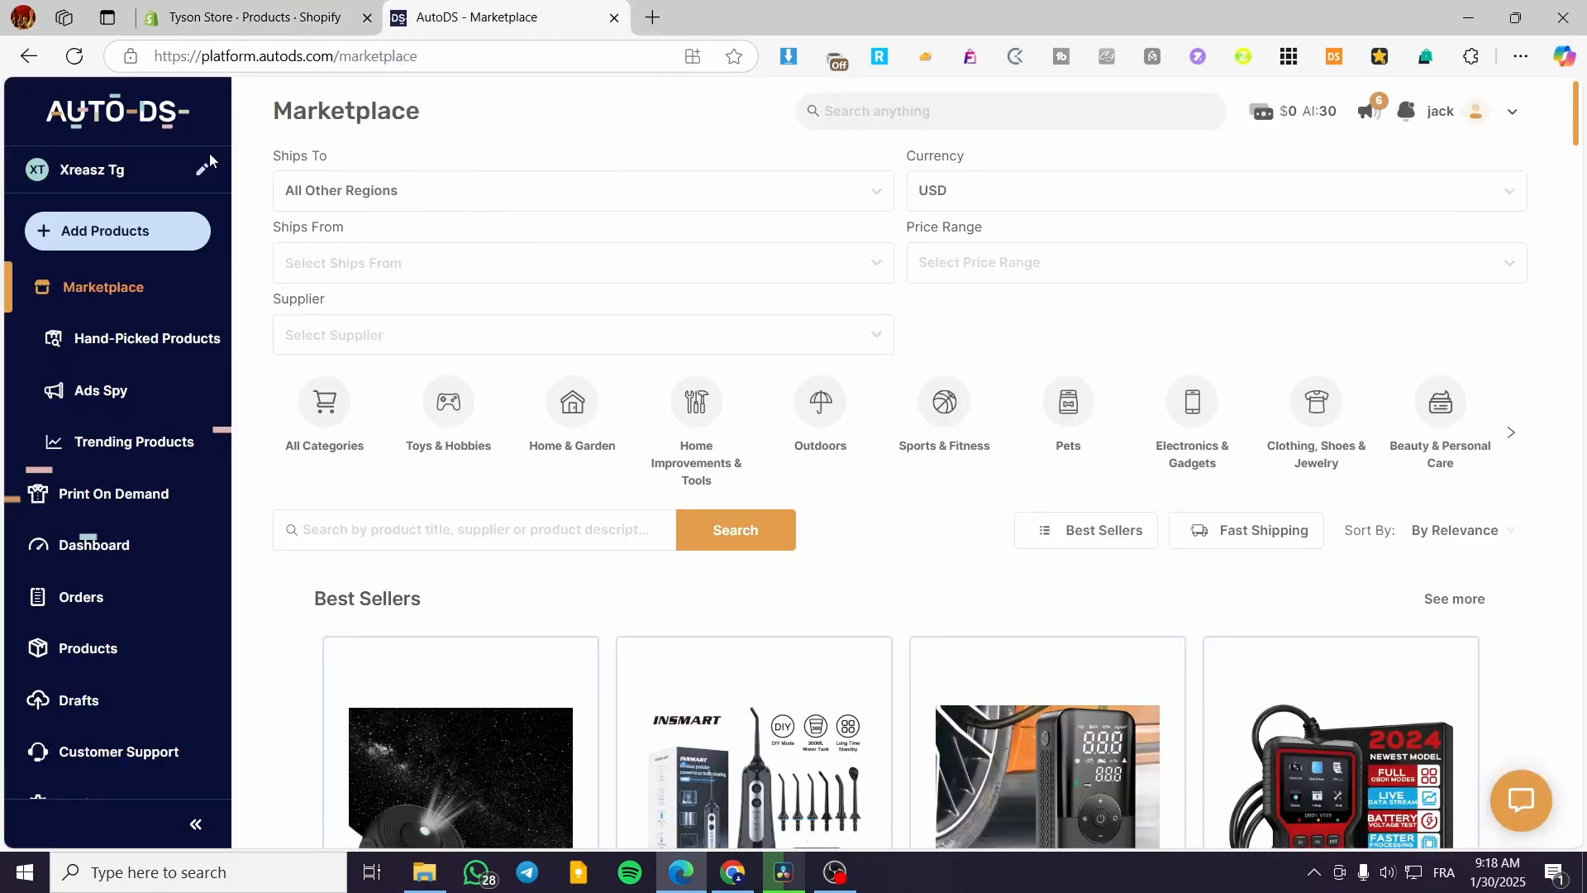
left_click(116, 235)
left_click(116, 236)
left_click(116, 239)
scroll(570, 460, "down", 6)
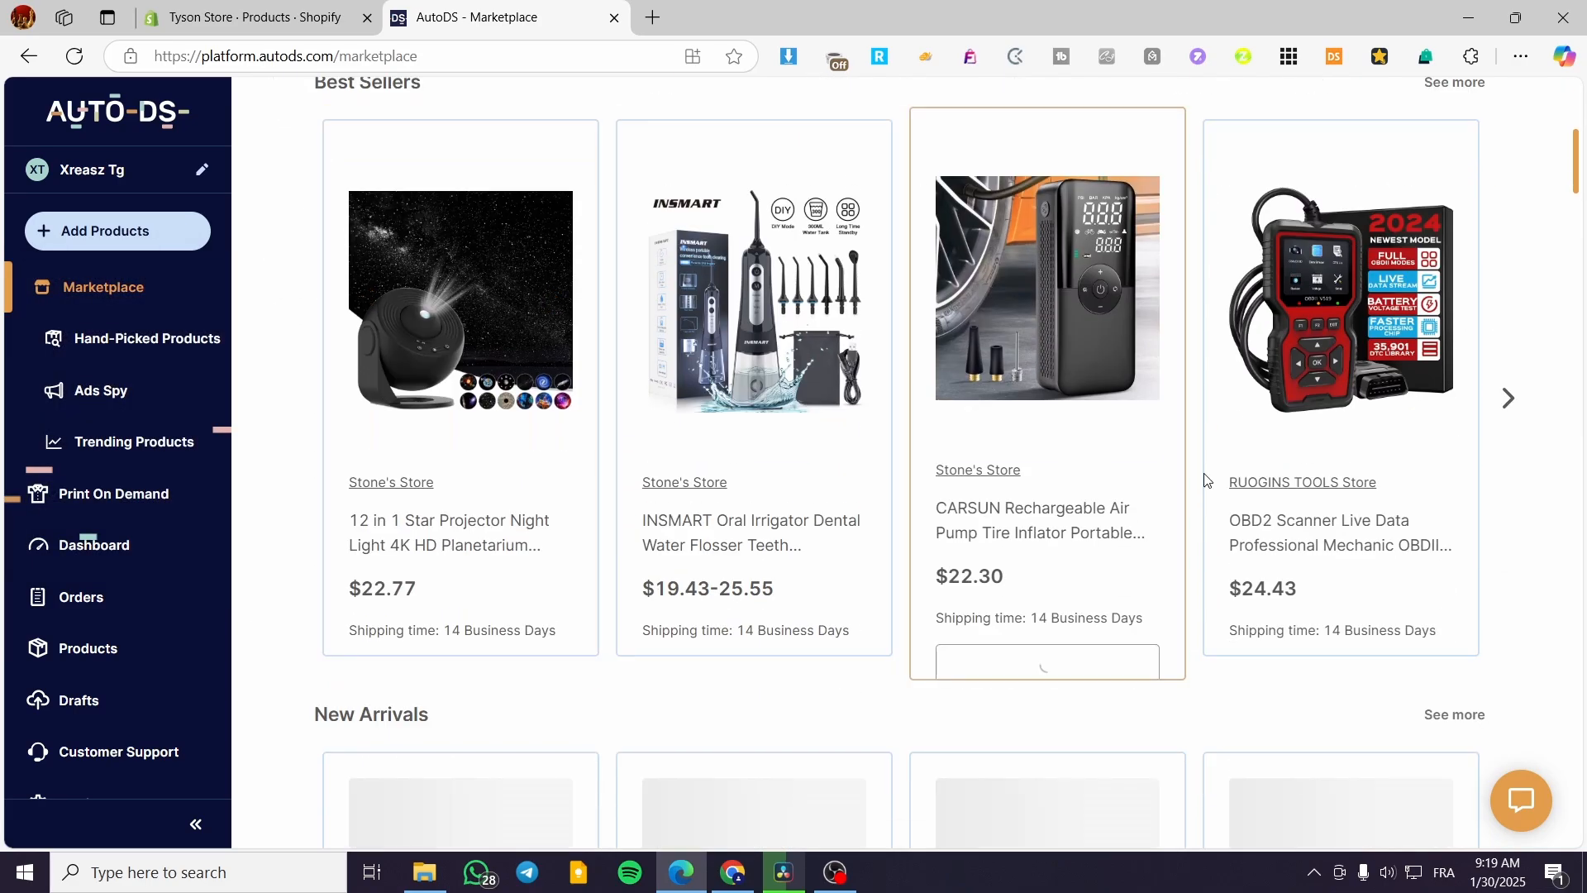
scroll(909, 447, "down", 7)
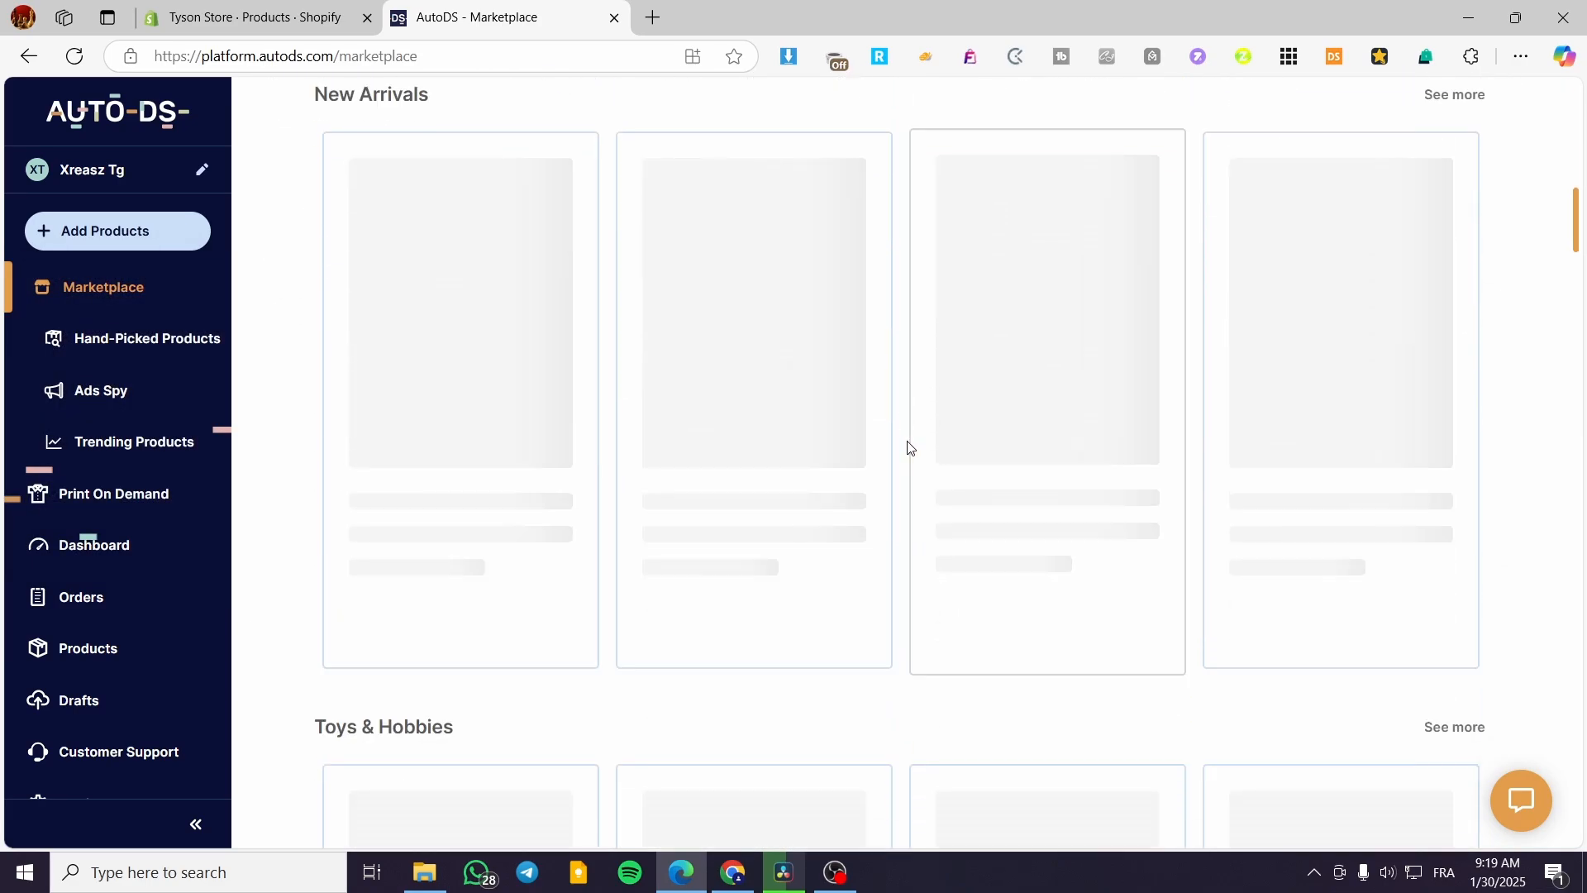
scroll(909, 447, "up", 12)
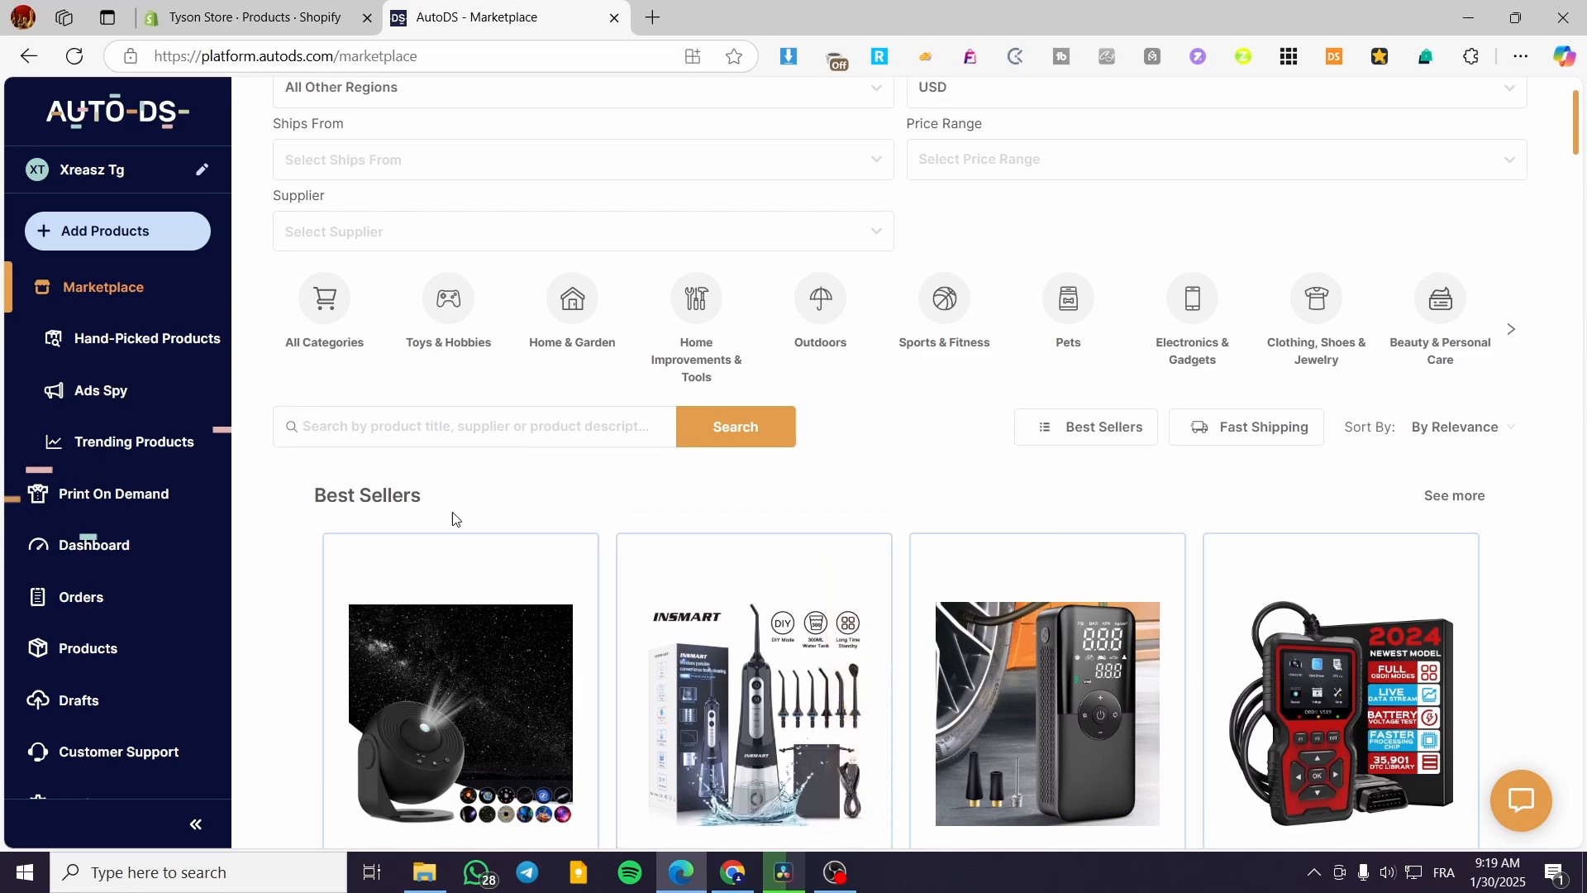
left_click_drag(314, 501, 438, 494)
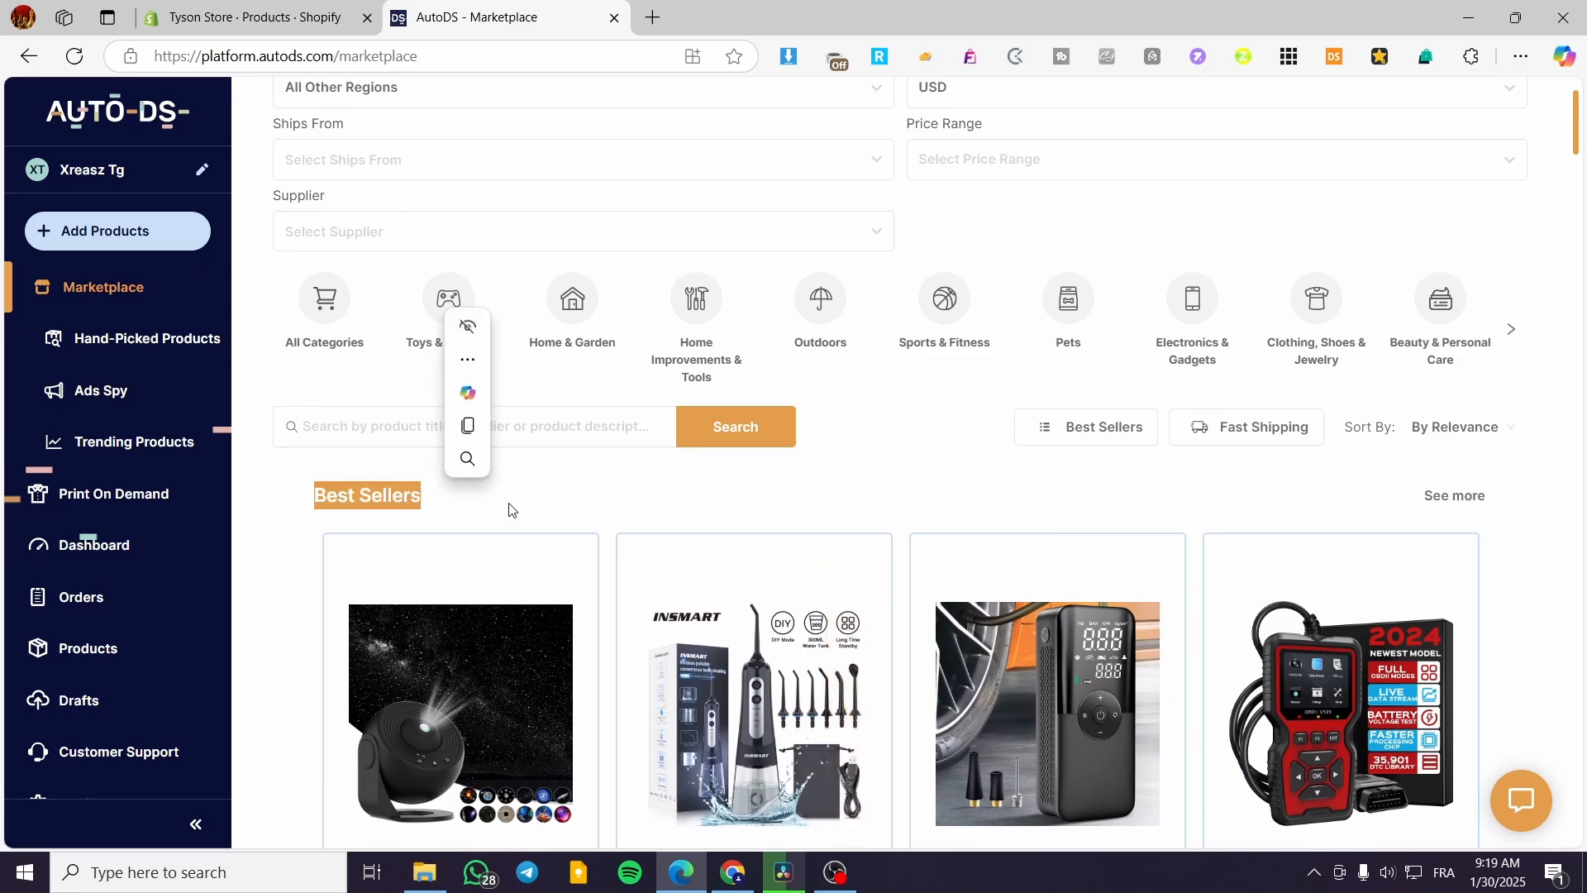
left_click(445, 445)
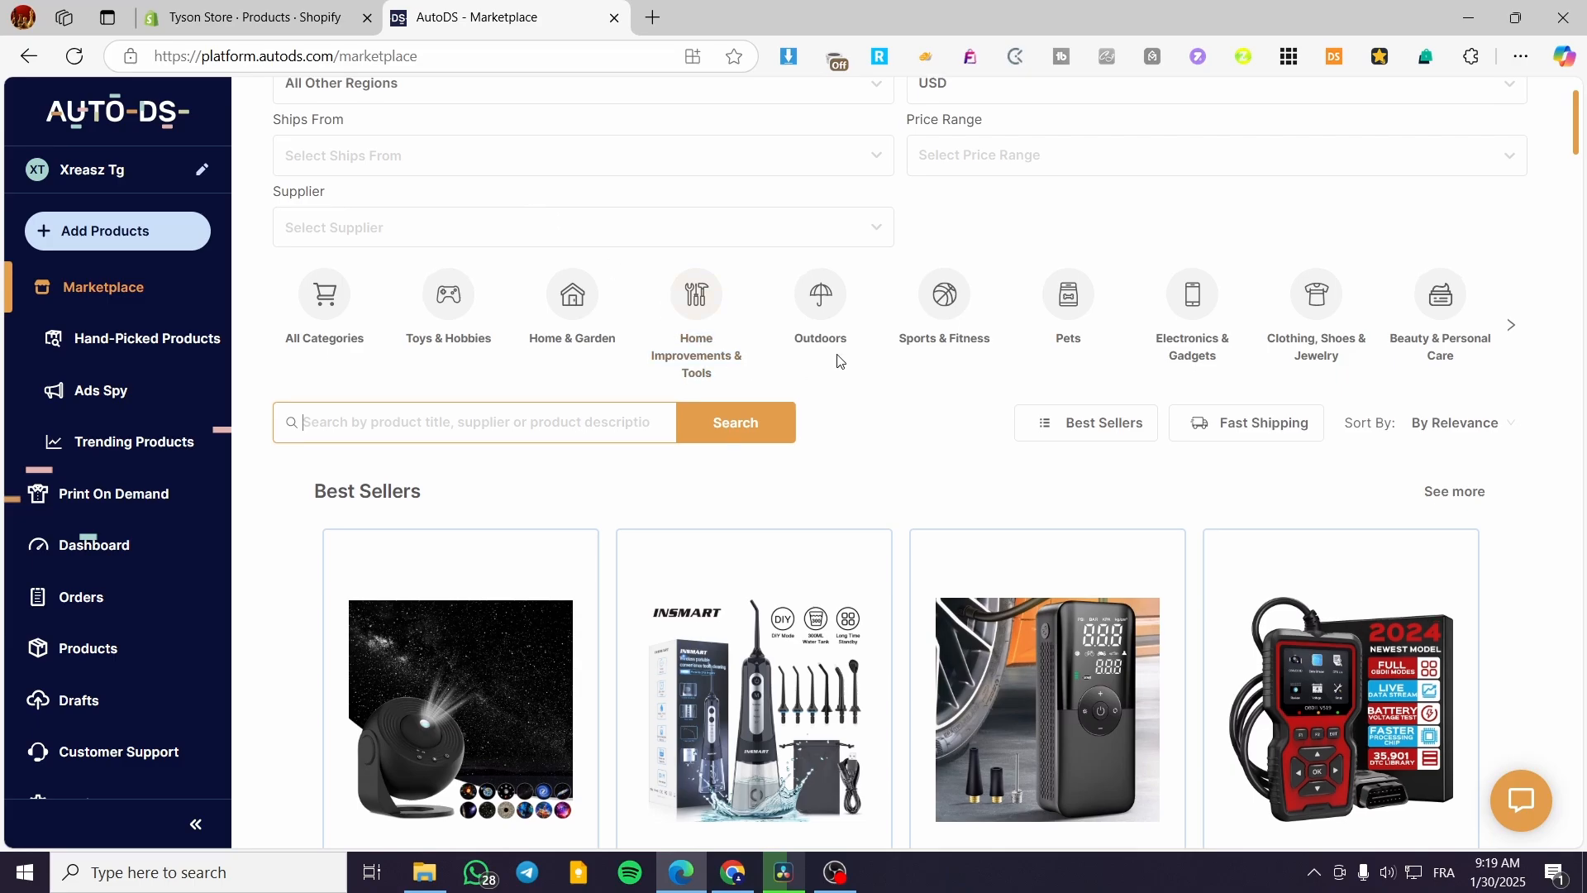
scroll(967, 460, "down", 1)
Import the INSMART Oral Irrigator from Best Sellers as a draft and open its Edit Draft page.
left_click(727, 595)
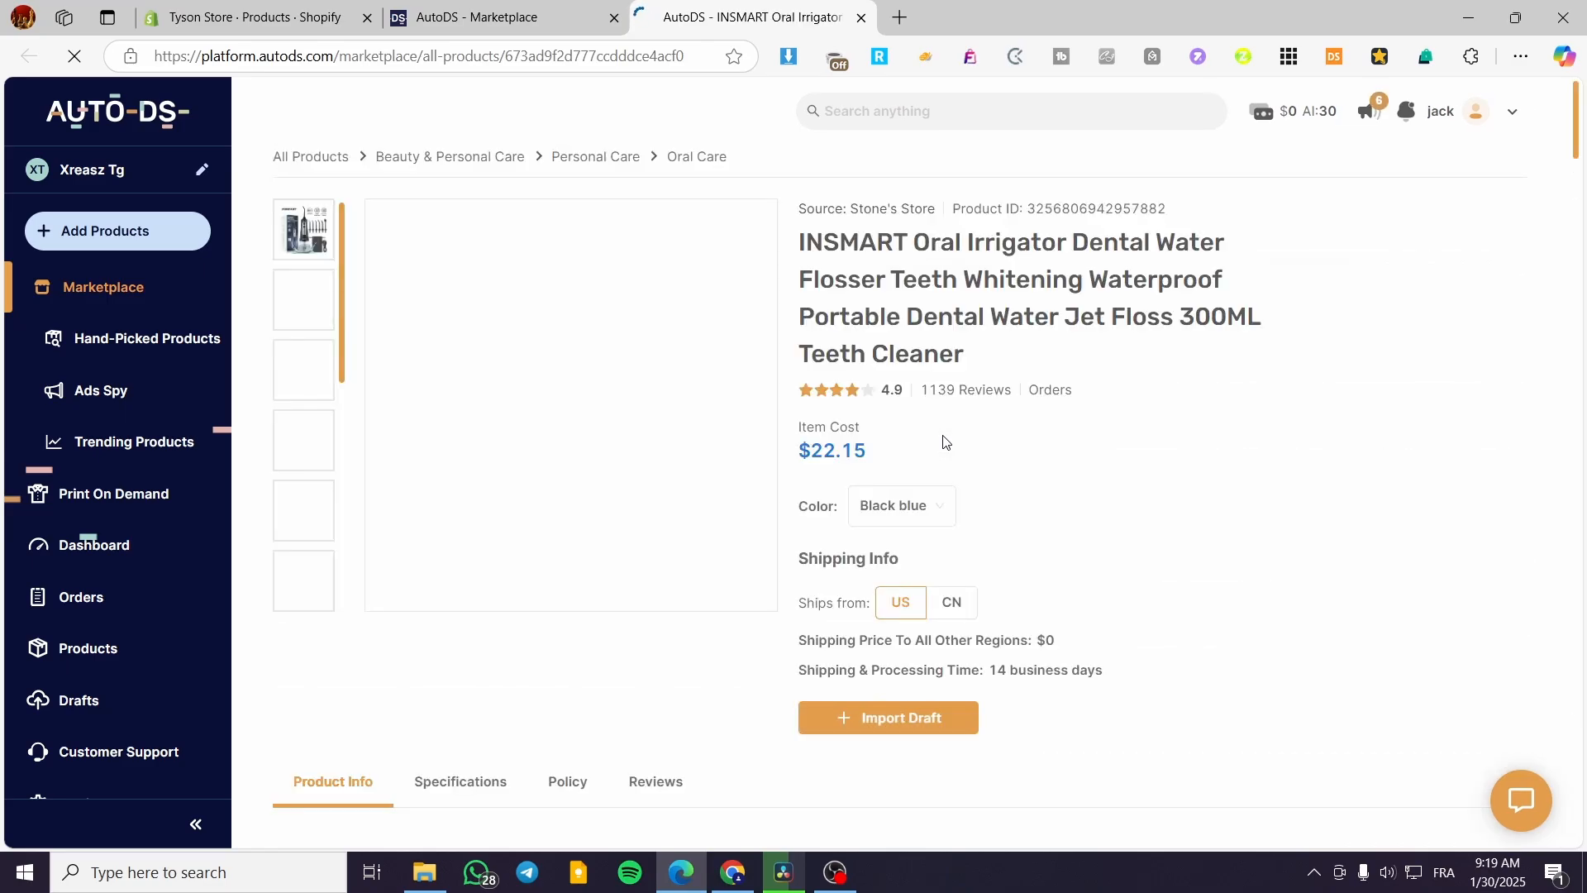
left_click(909, 728)
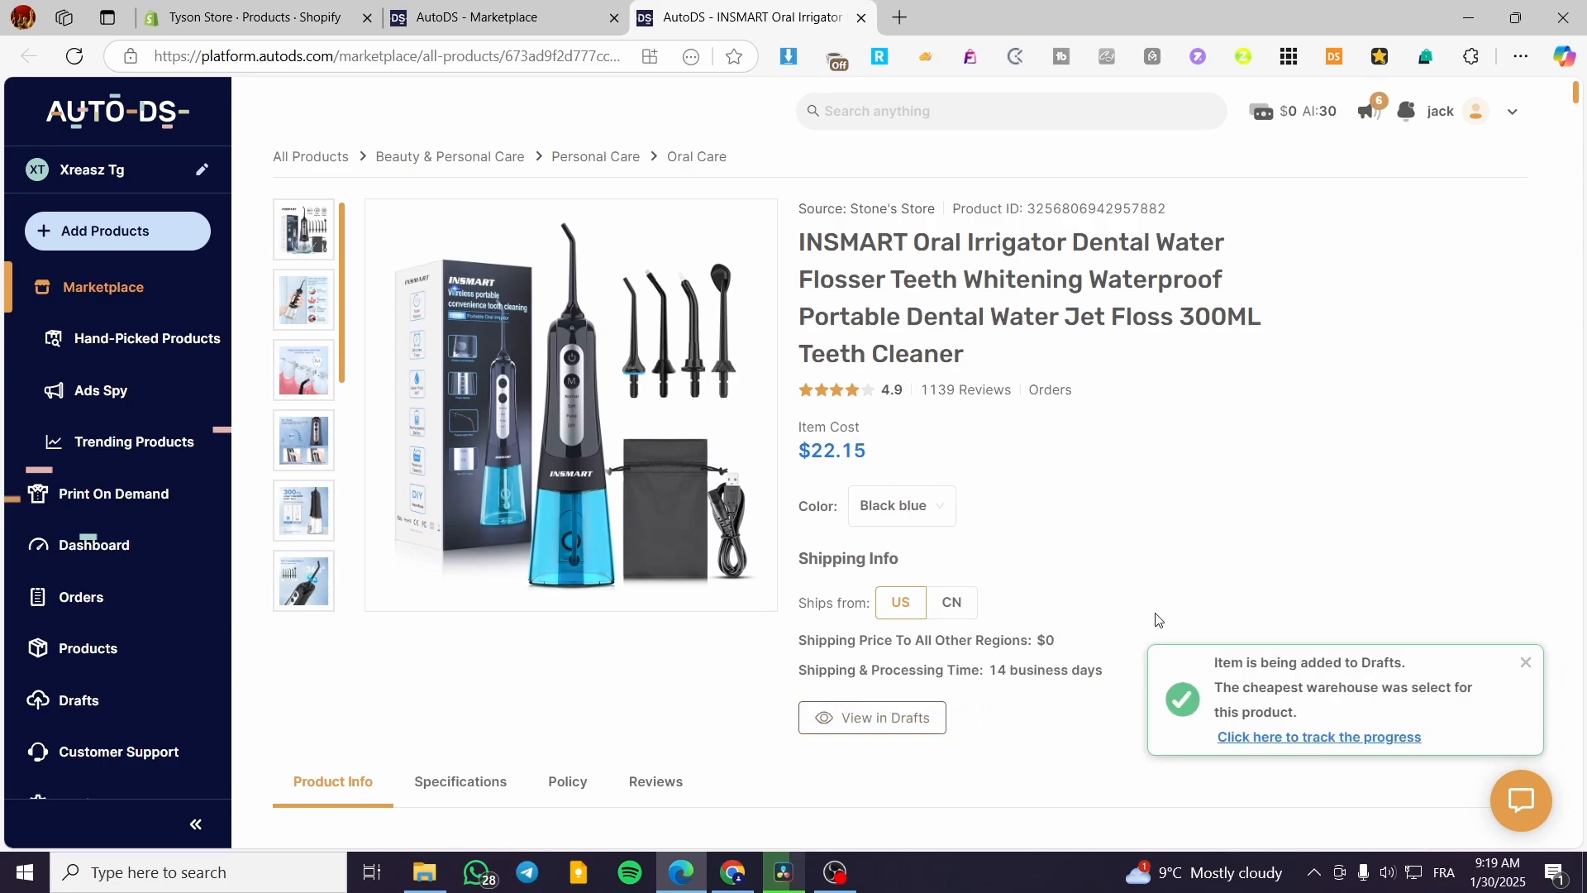
left_click(1339, 738)
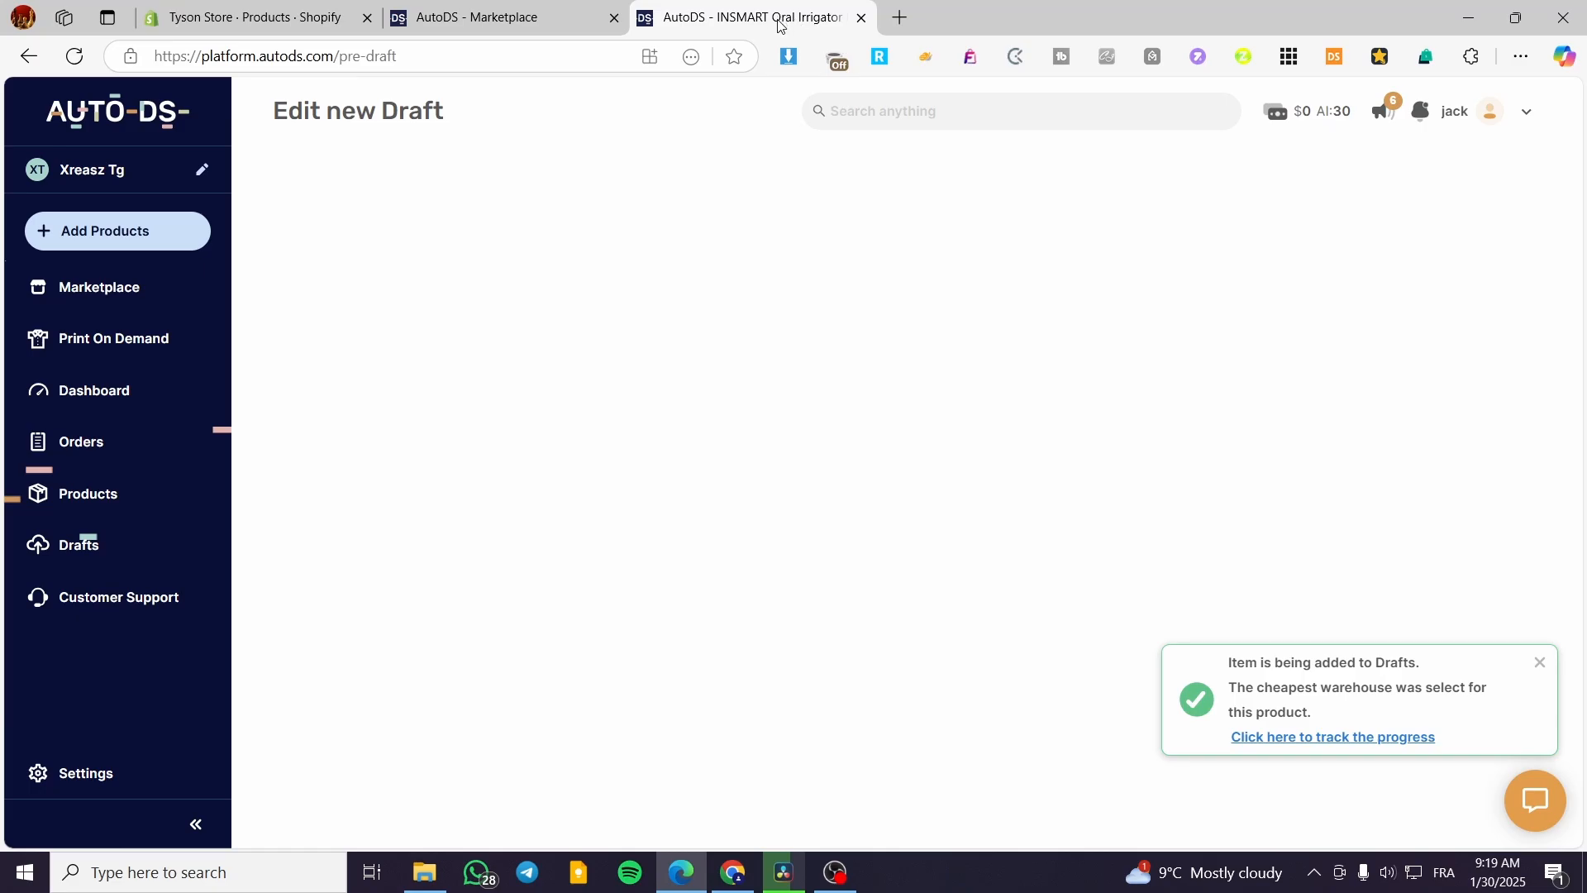
Import the Oral Irrigator draft into the store and check it in the 3-item Products list.
left_click(104, 556)
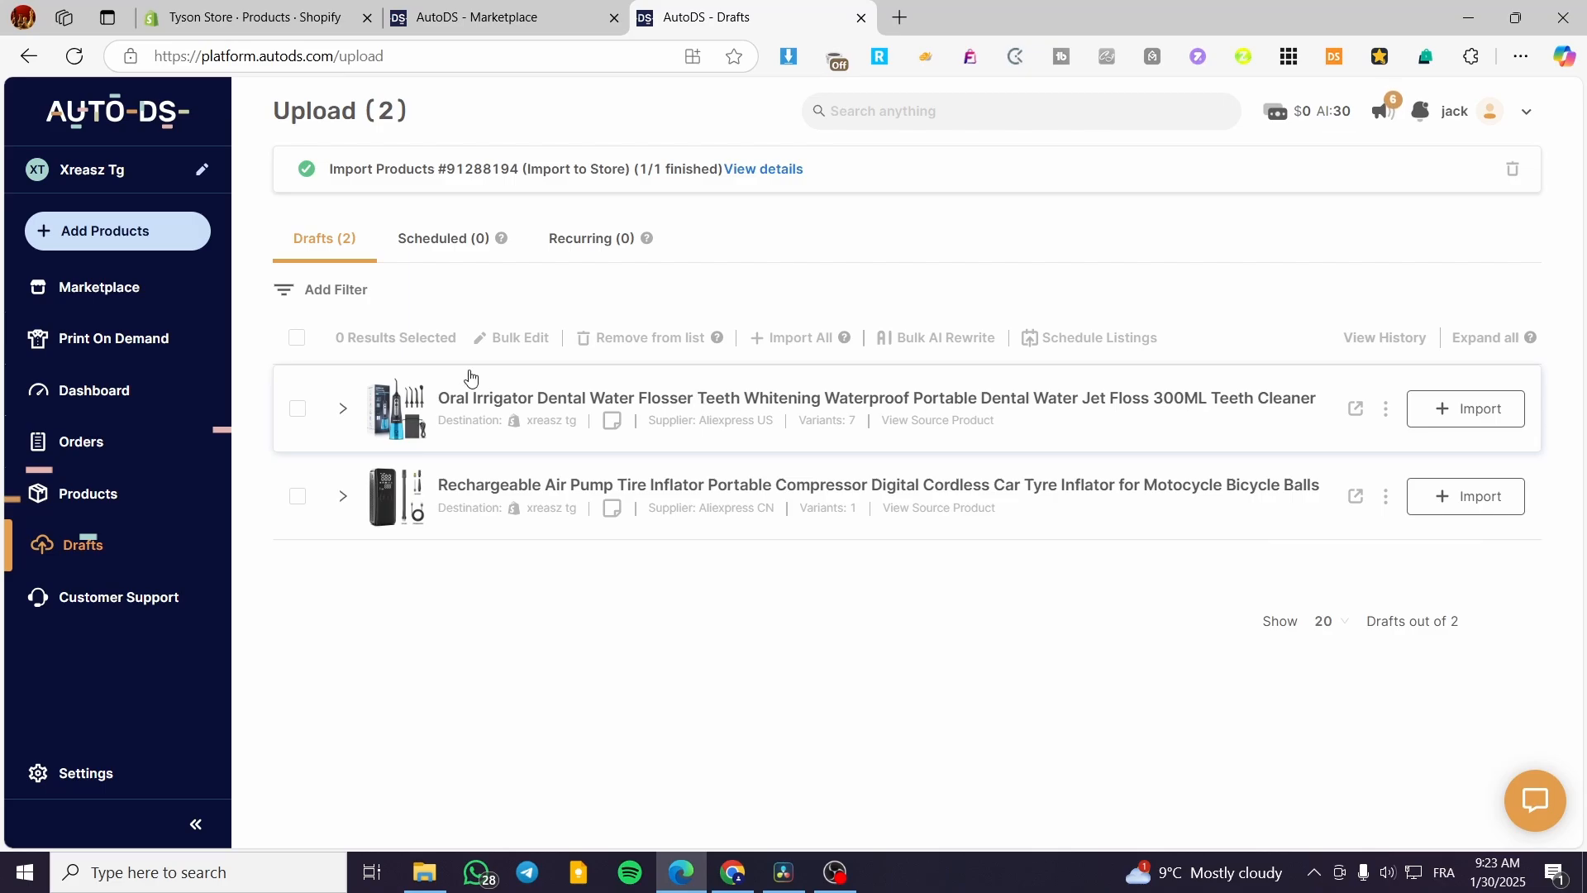
left_click(1386, 411)
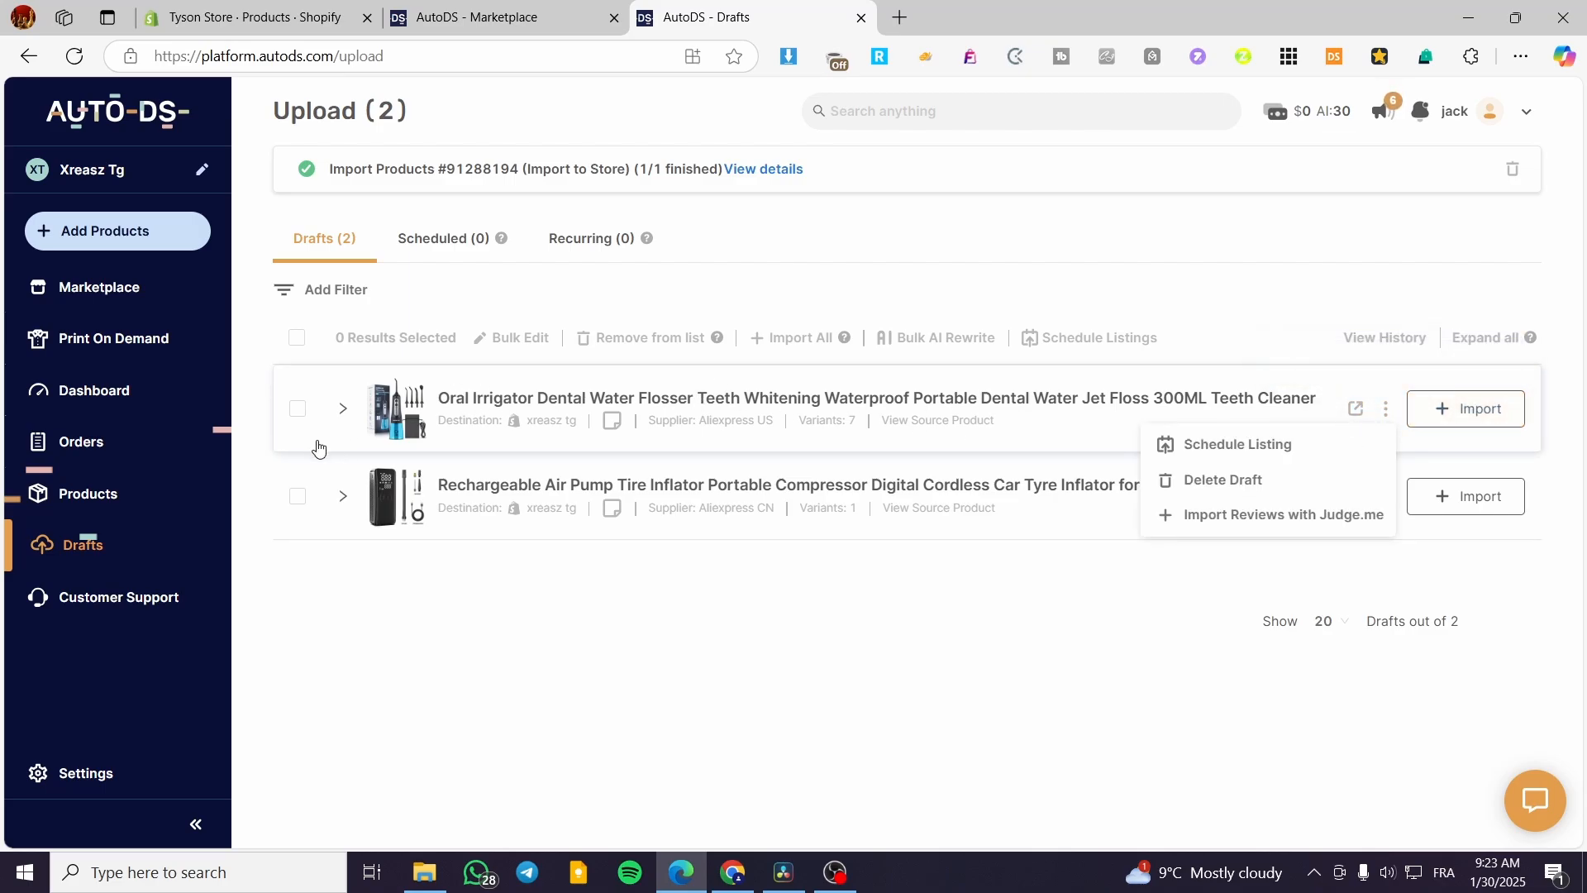
left_click(296, 408)
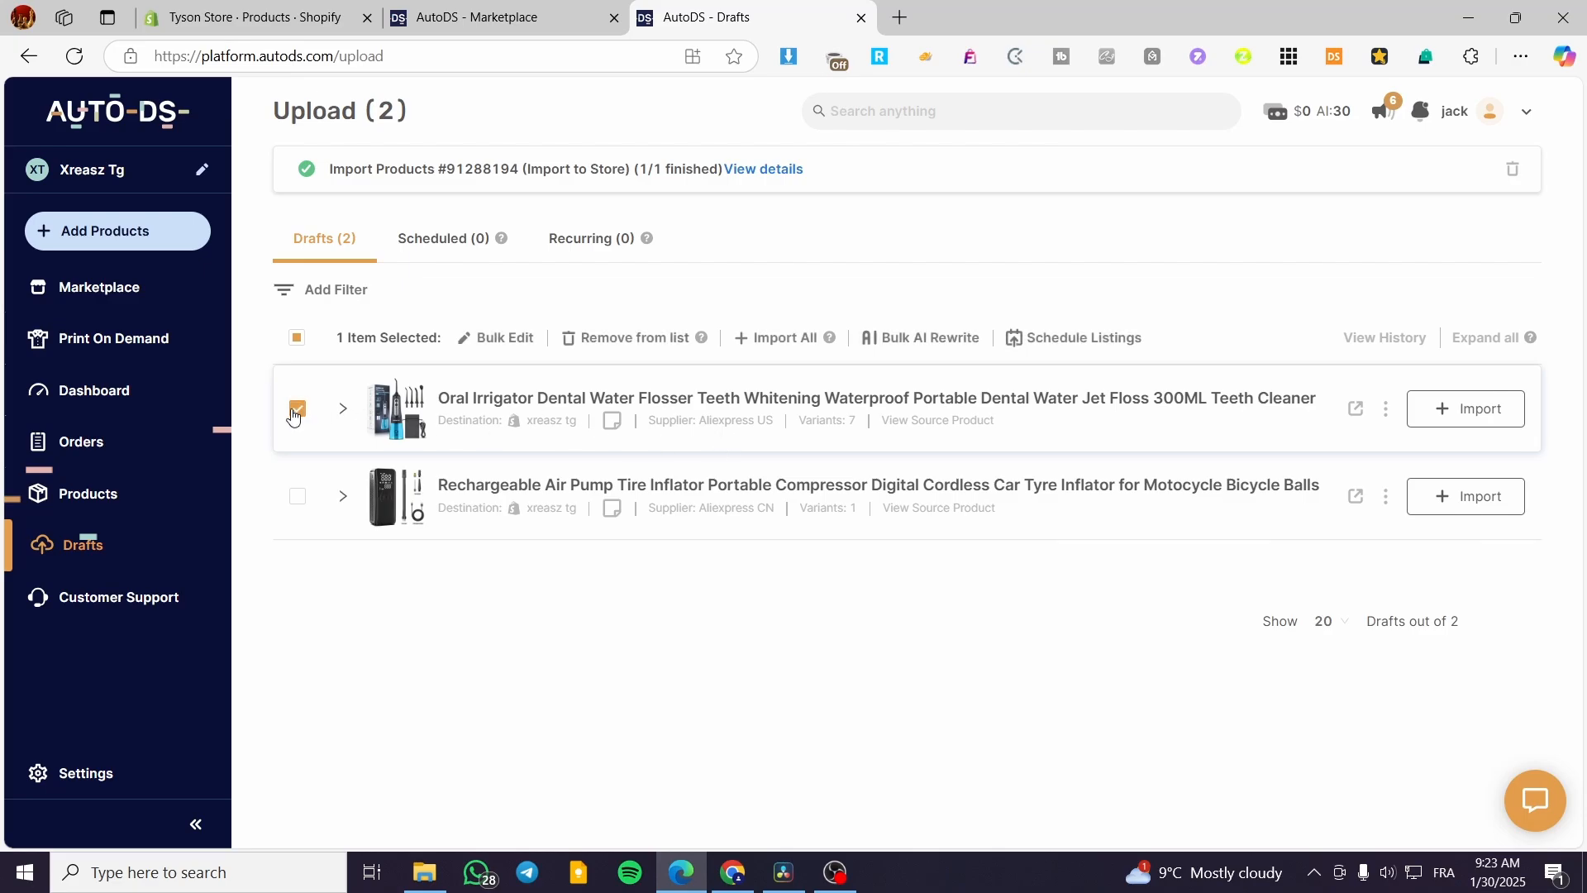
left_click(1468, 409)
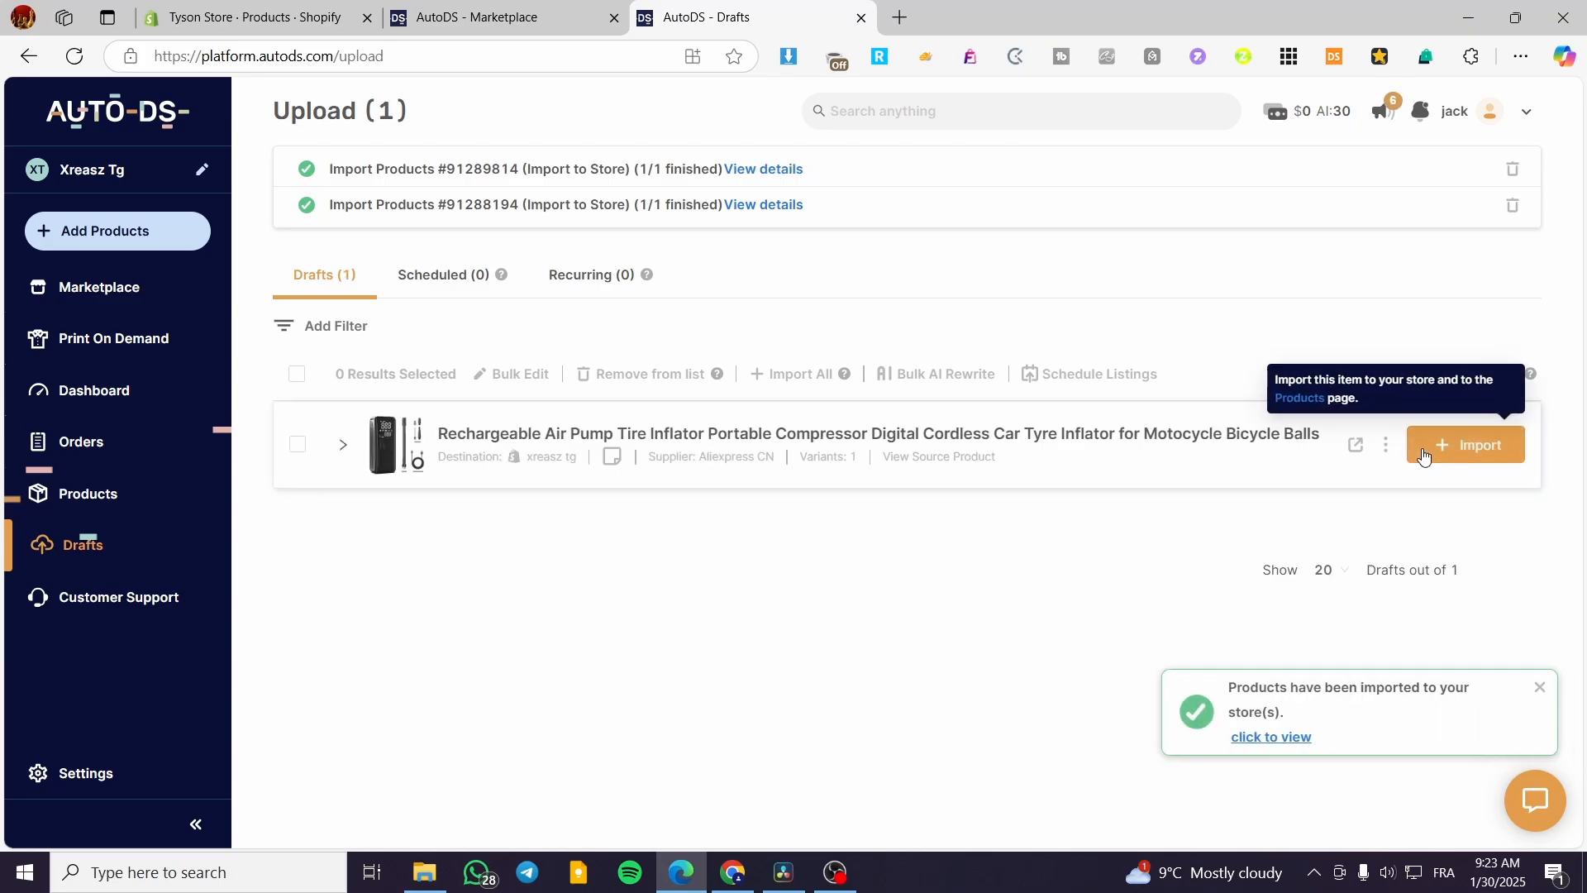
left_click(132, 503)
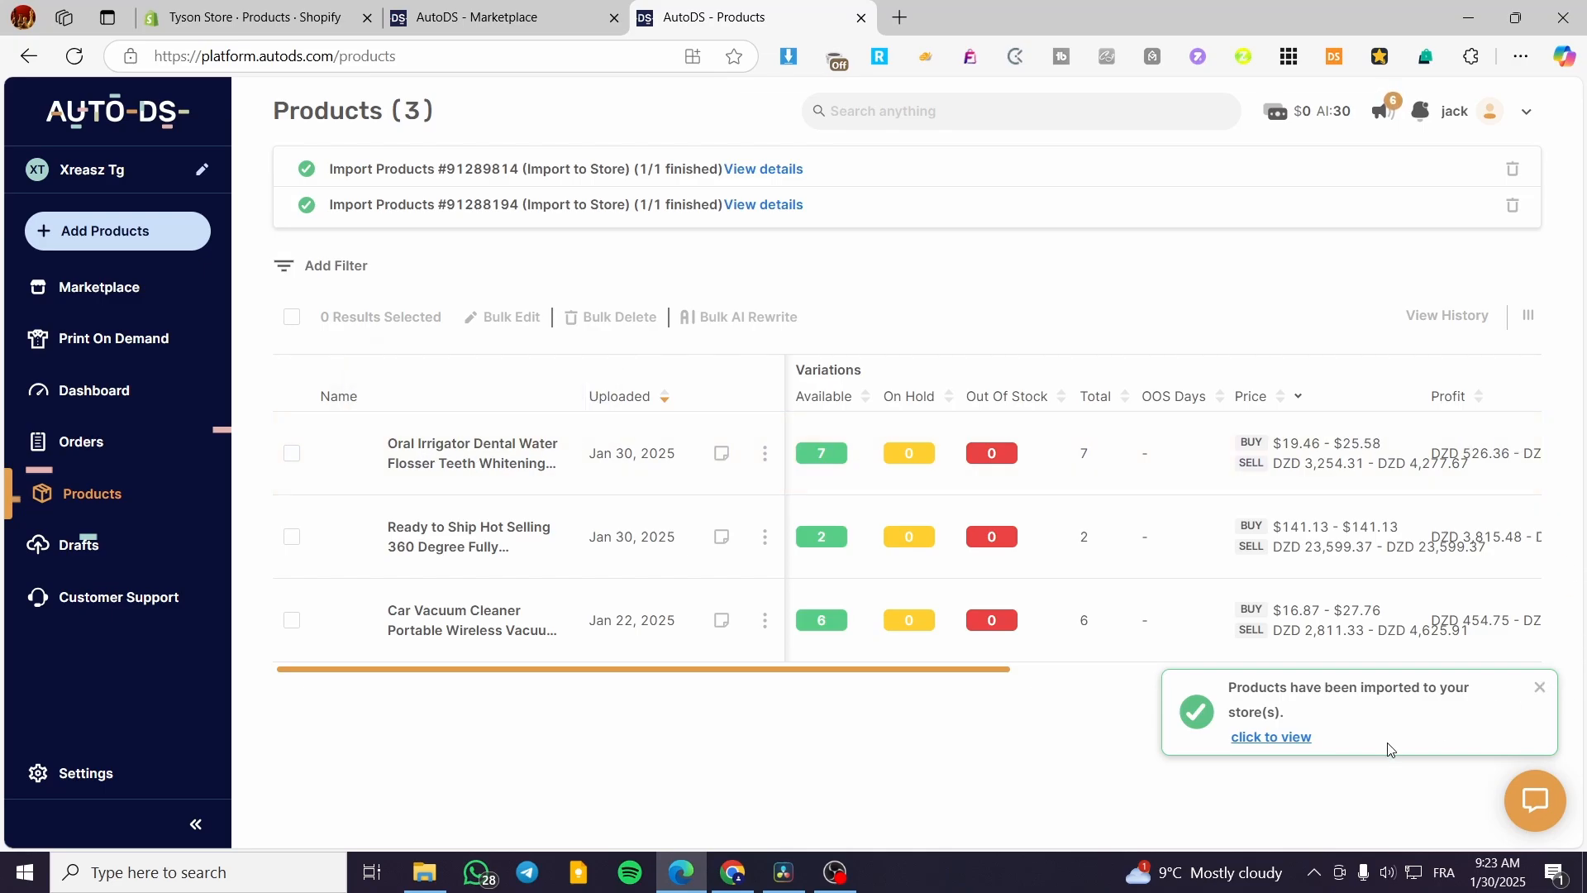
Reload the Shopify Products list to see the active Oral Irrigator, then view the Orders list.
left_click(331, 17)
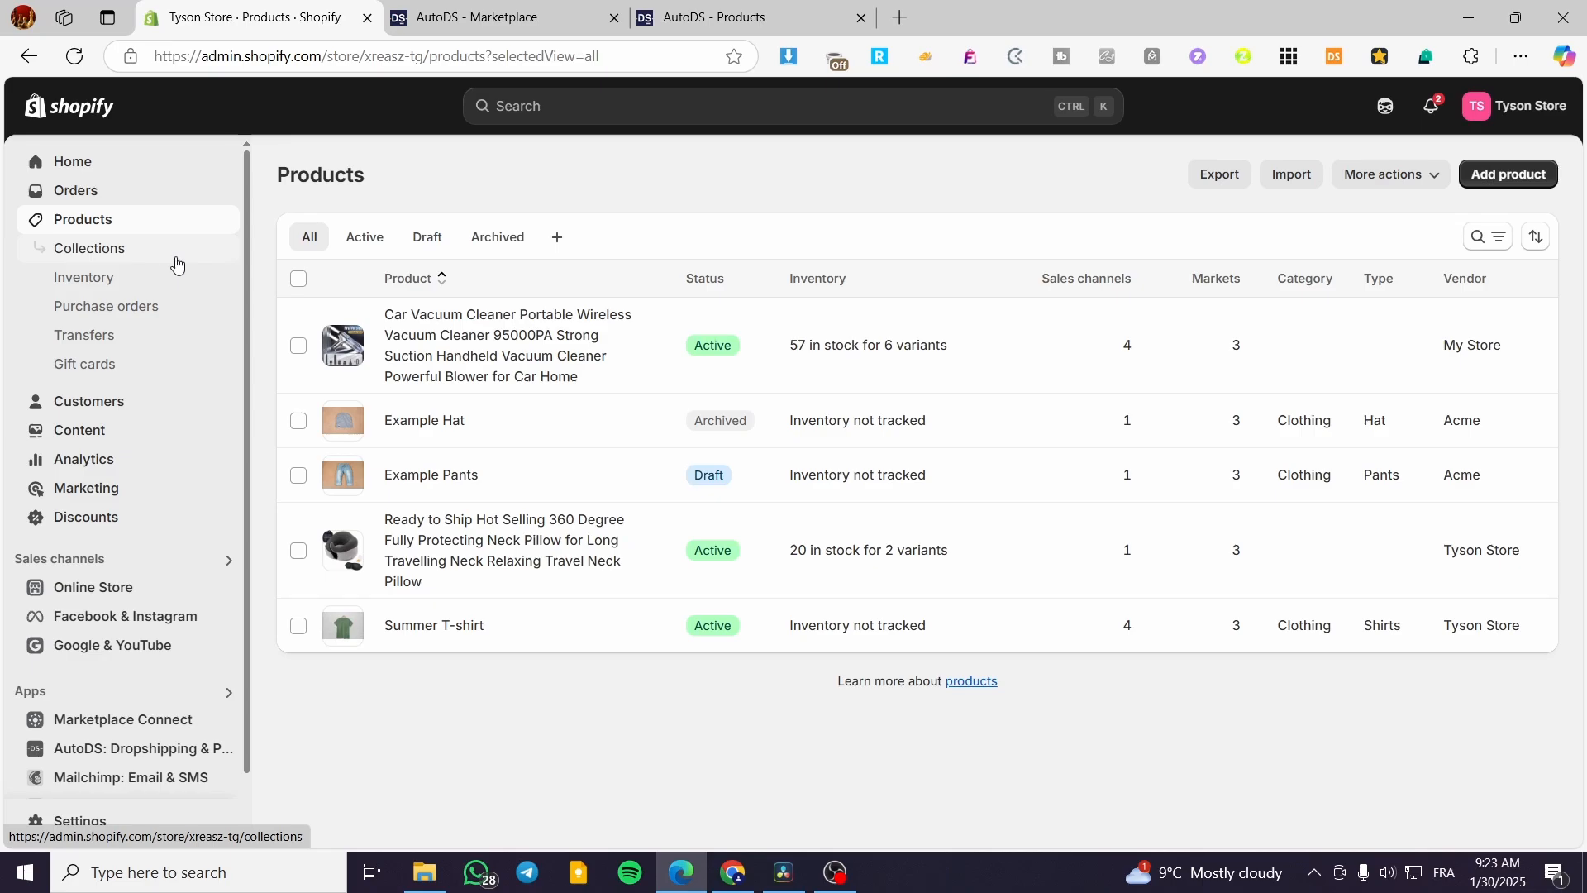
left_click(76, 57)
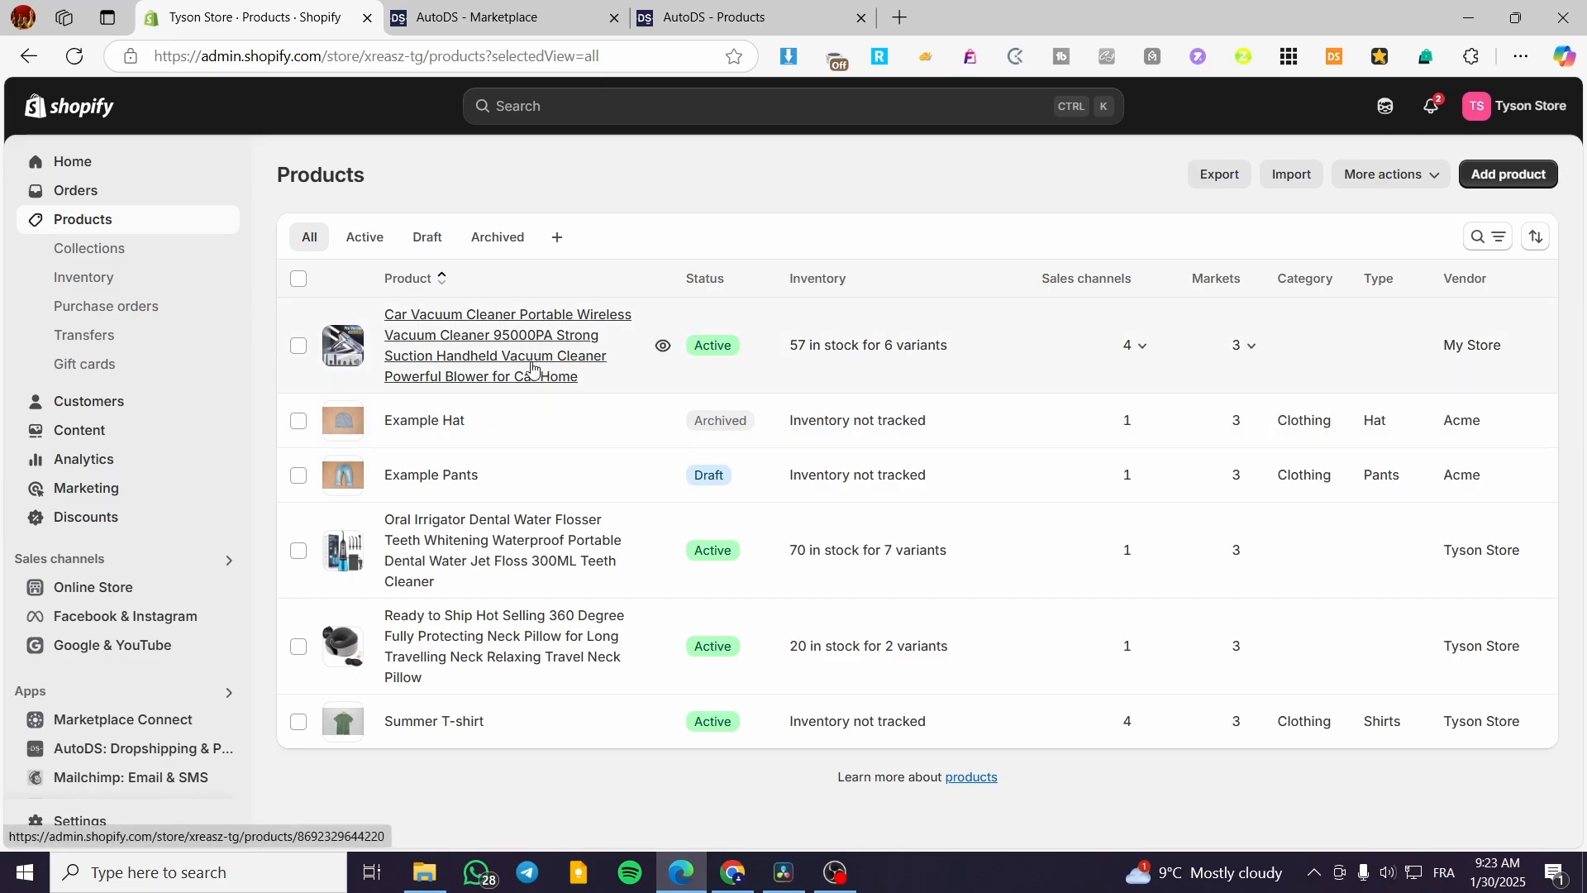
left_click(71, 197)
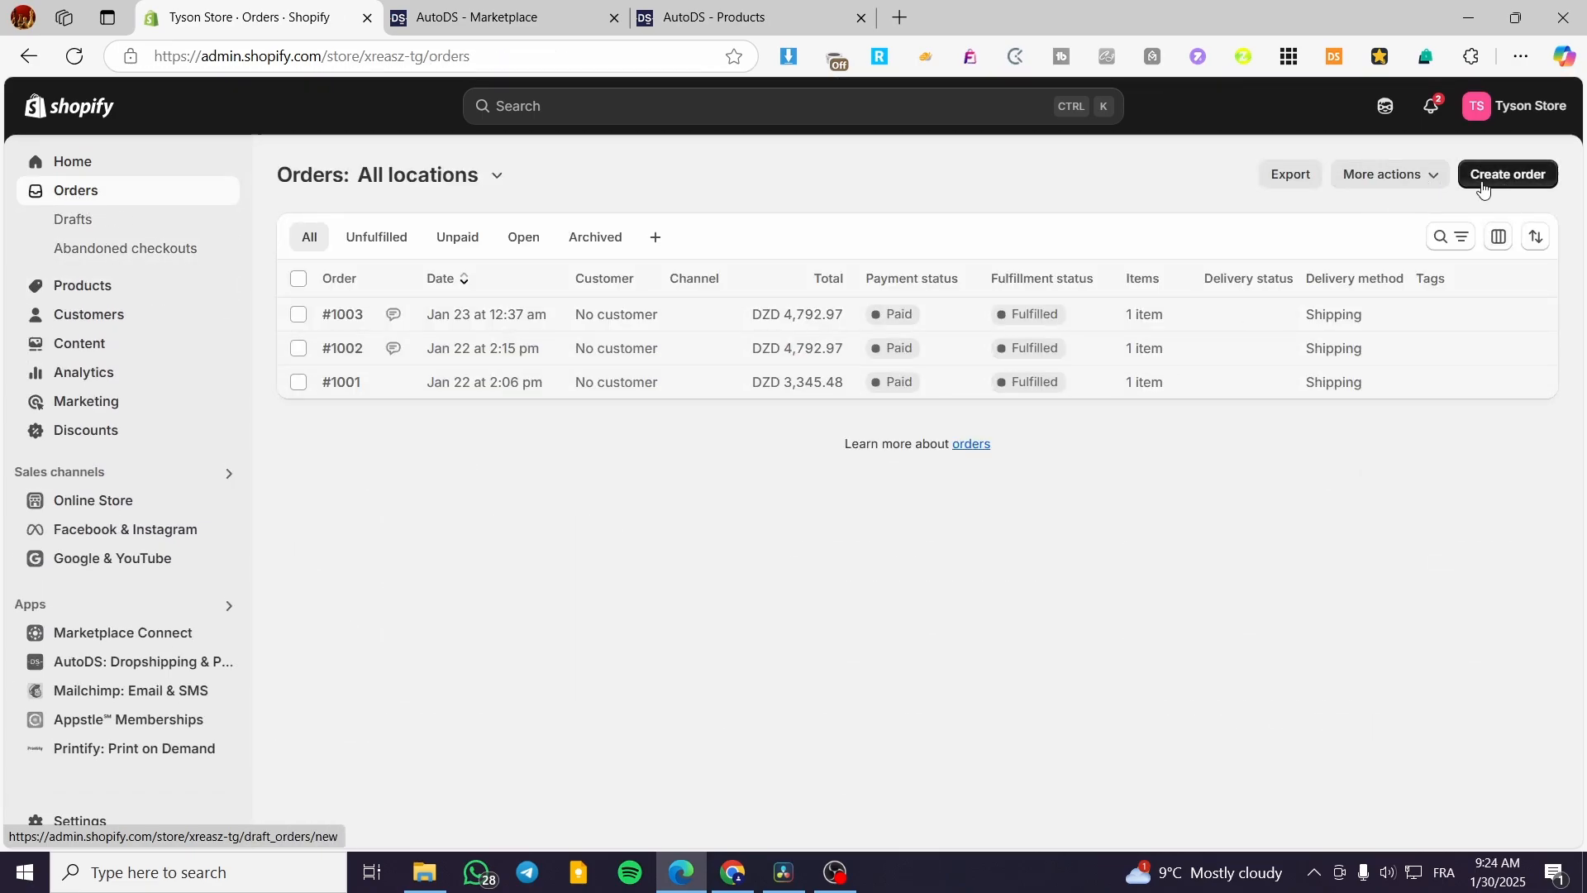
Start a new order and add the Oral Irrigator's Black Blue variant from the product picker.
left_click(1510, 171)
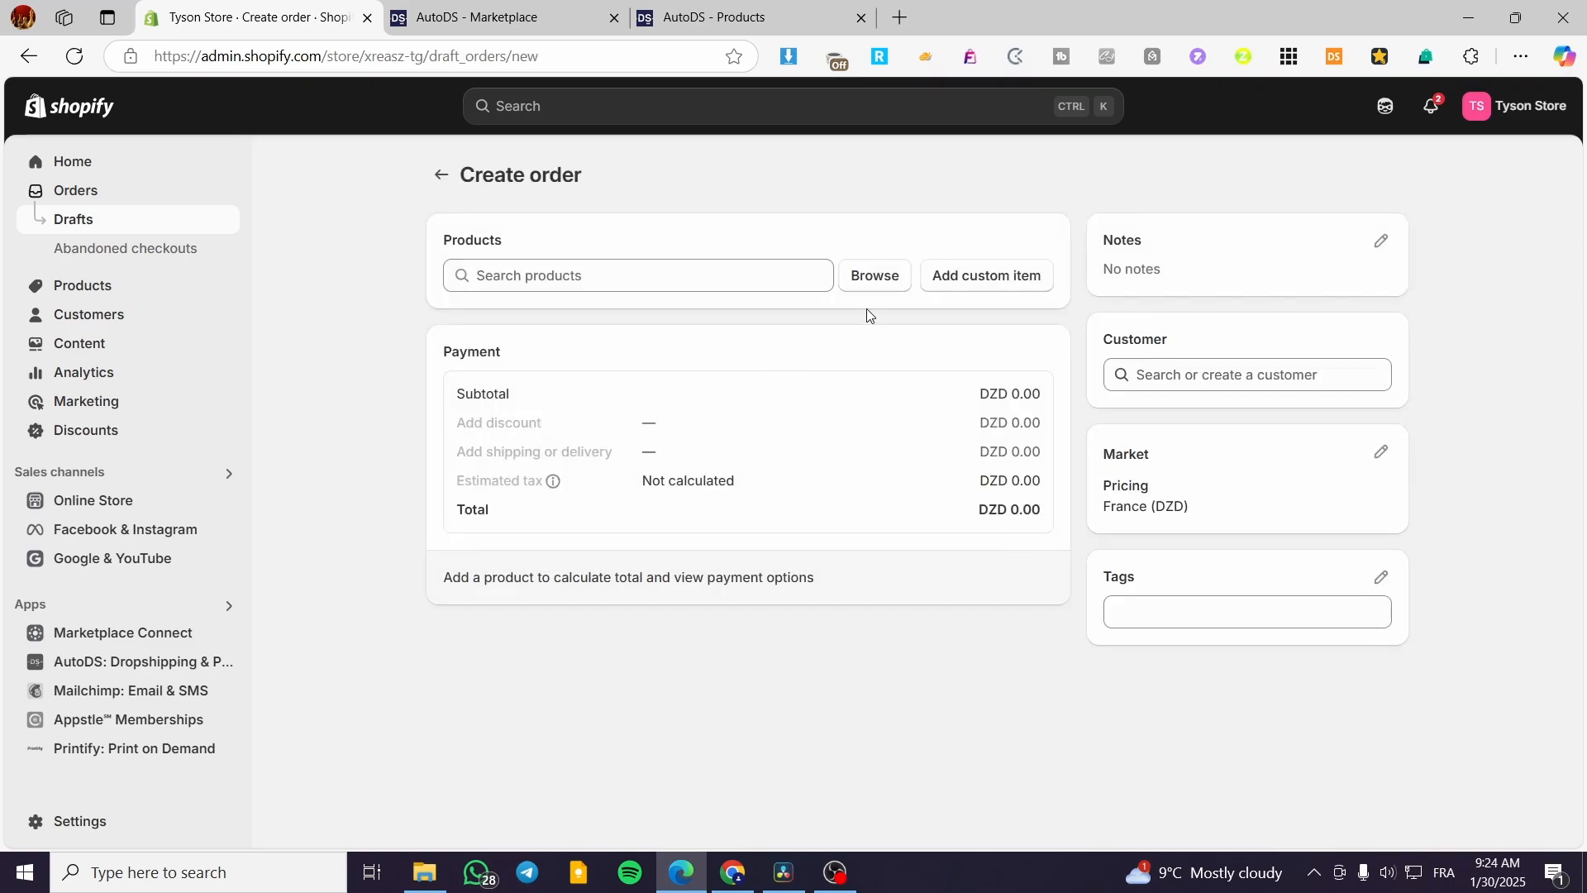
left_click(875, 277)
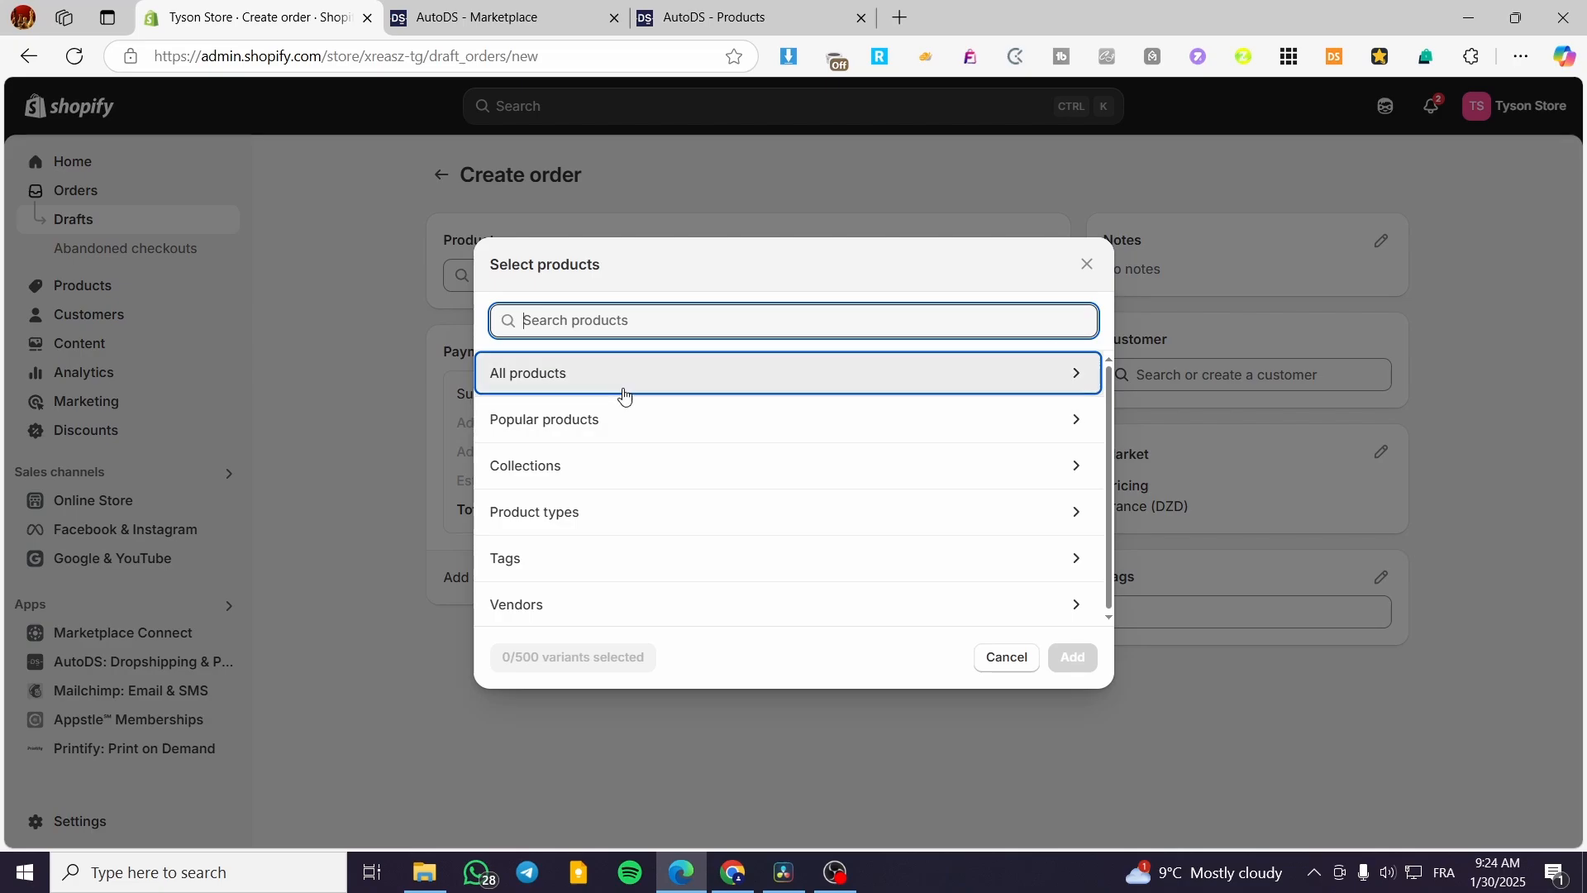
left_click(697, 377)
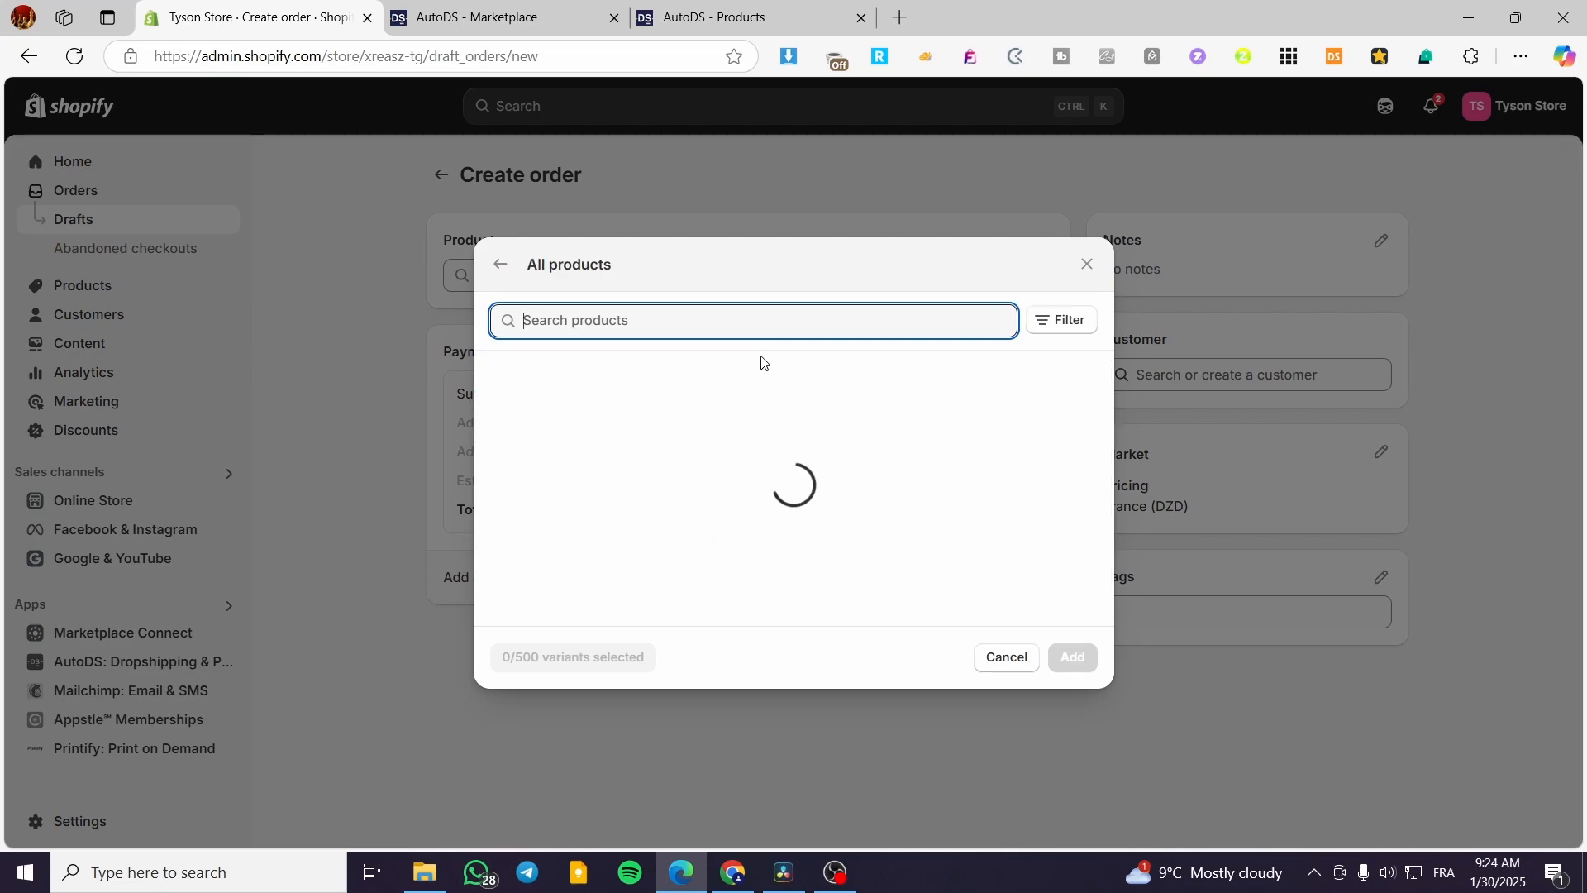
scroll(622, 457, "down", 8)
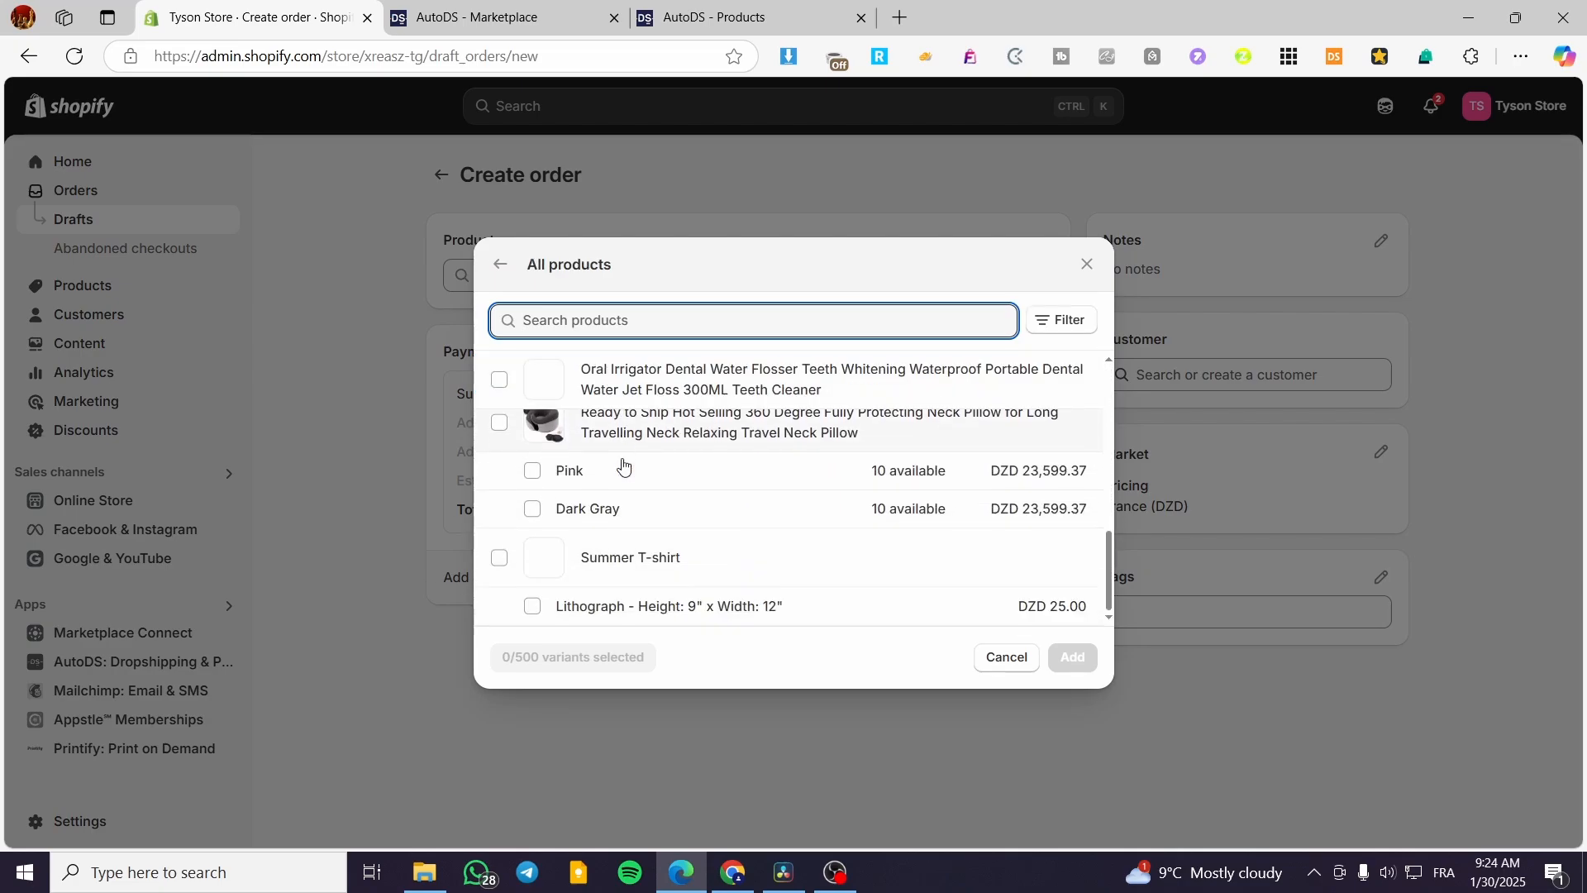
scroll(588, 550, "up", 2)
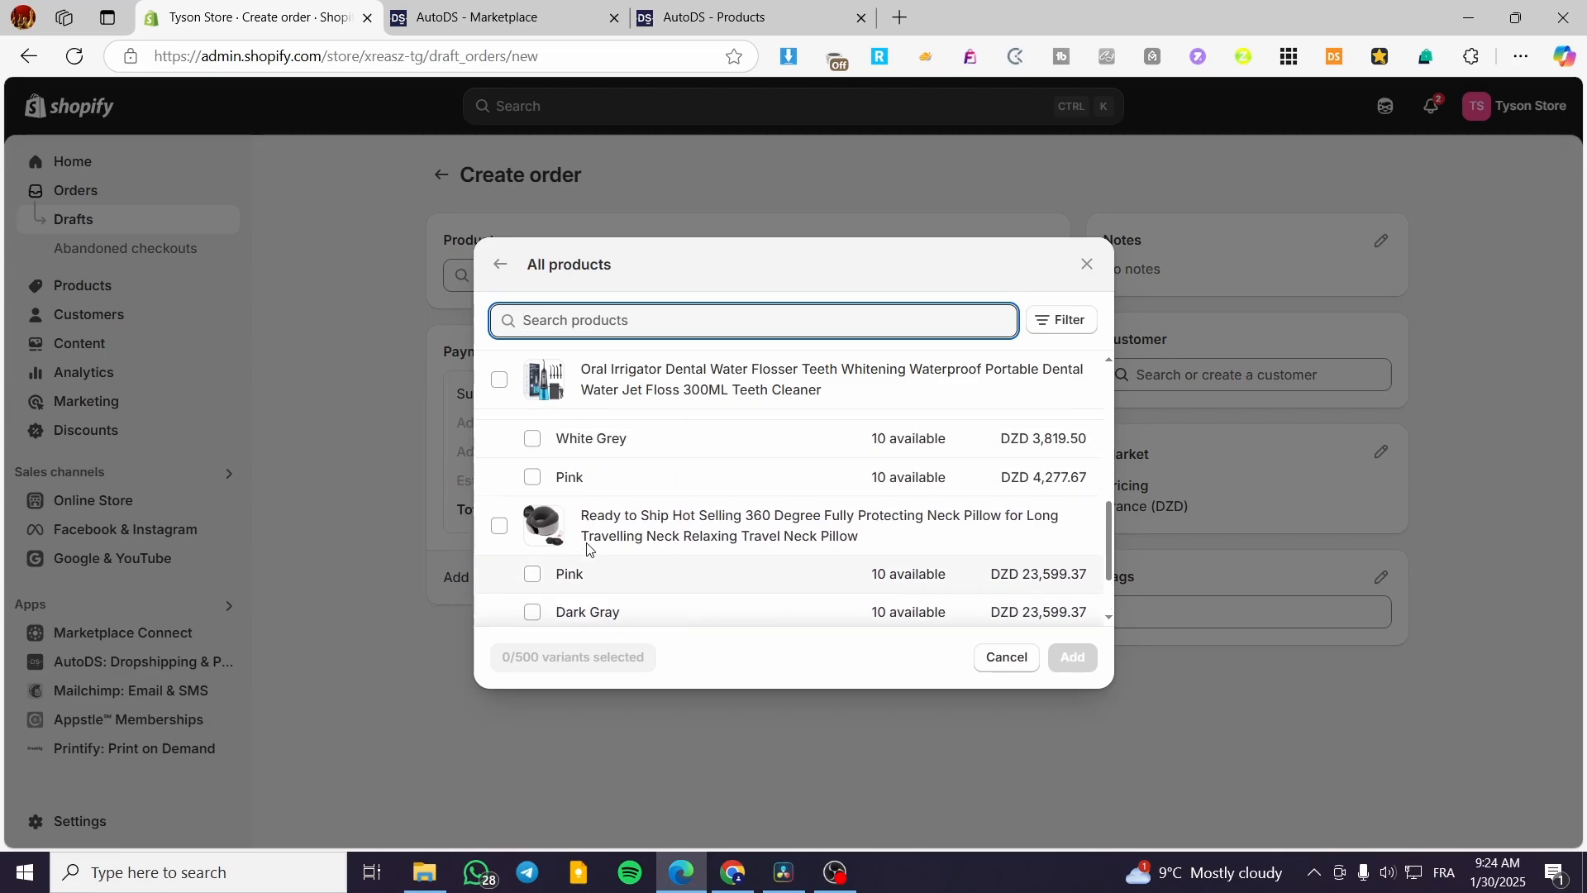
scroll(587, 545, "up", 2)
scroll(558, 502, "down", 2)
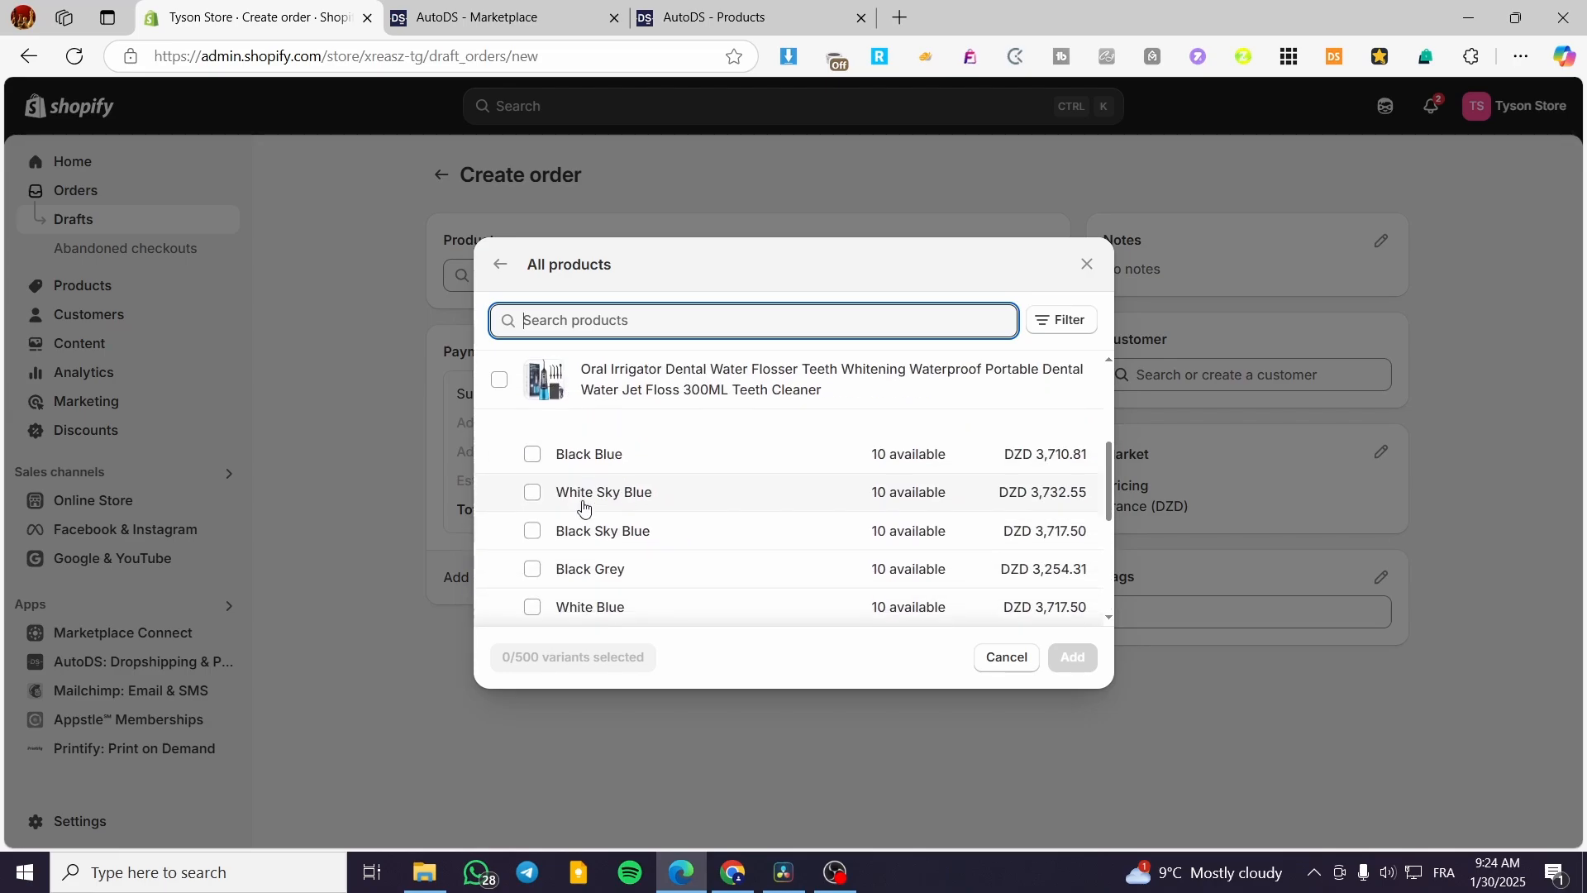
left_click(532, 454)
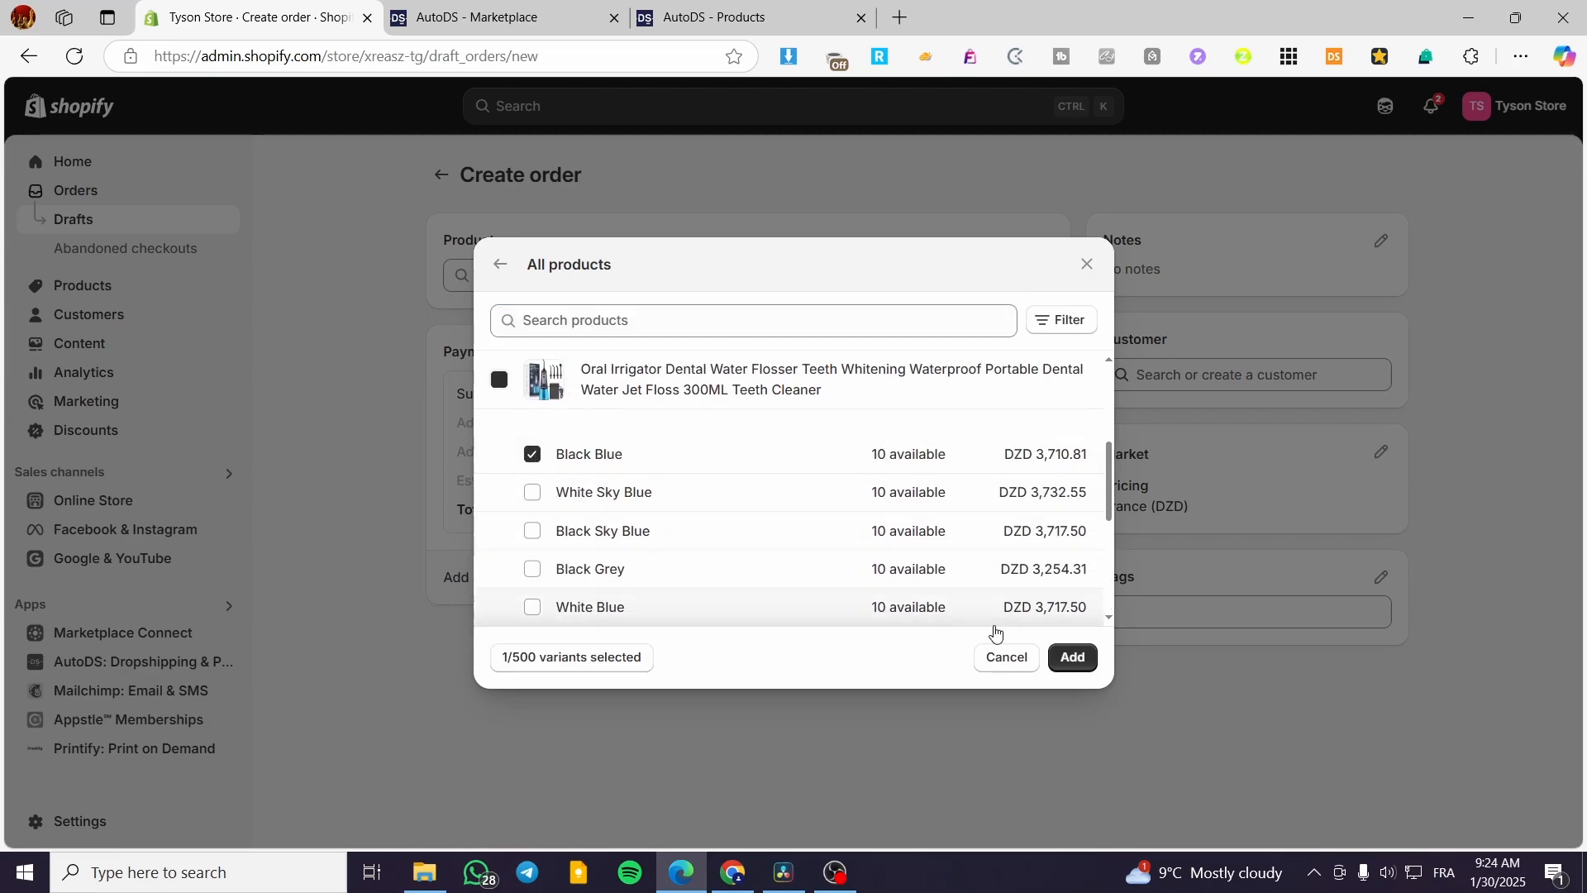
left_click(1072, 657)
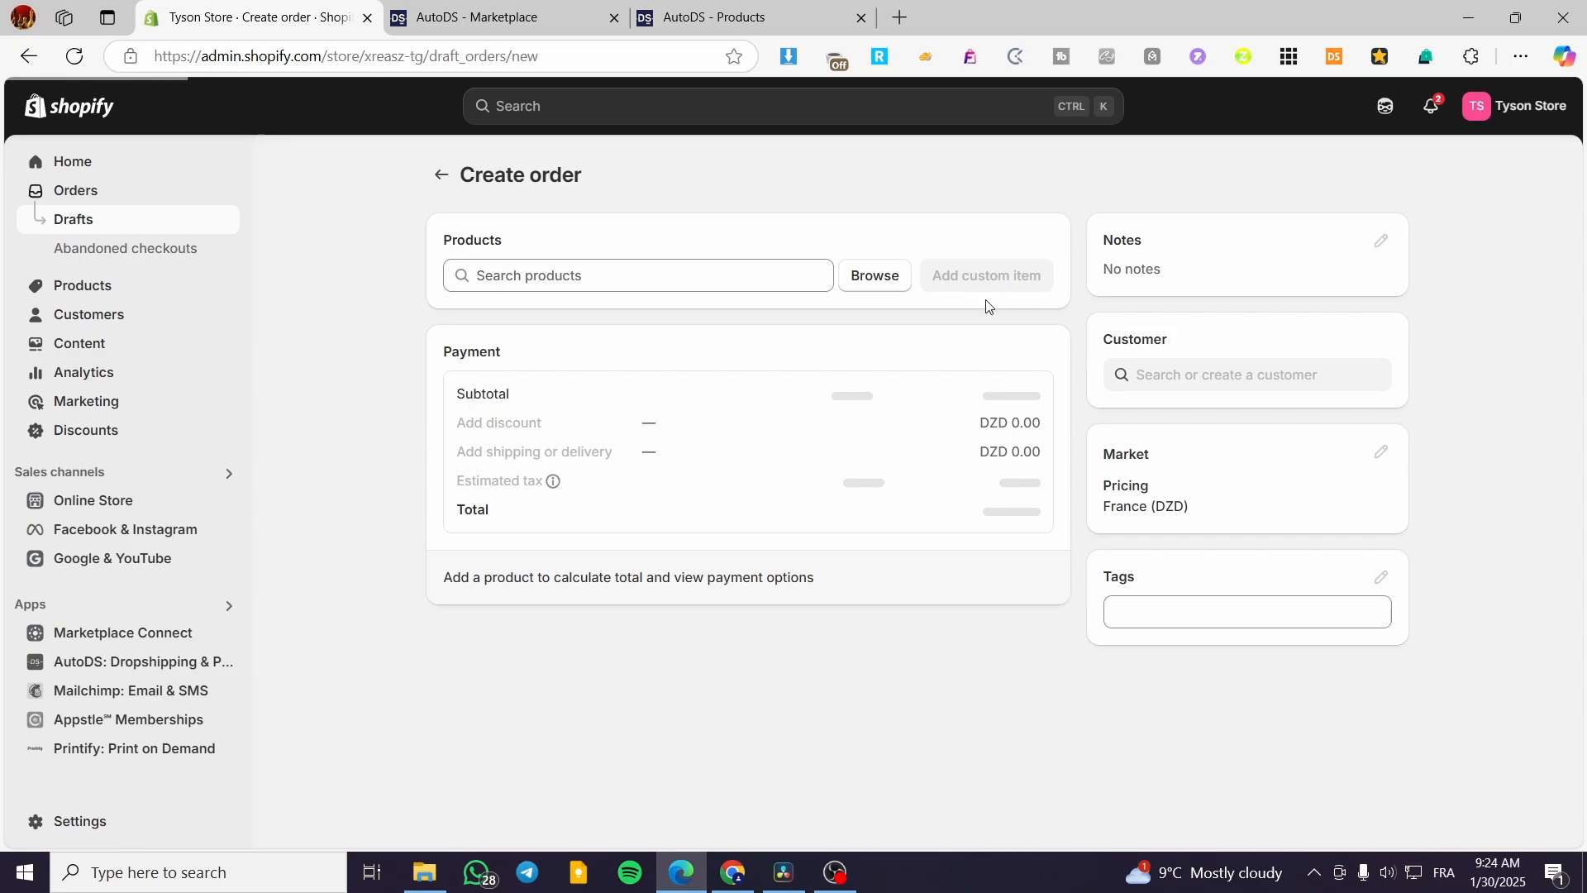
Glance at the AutoDS Products and Marketplace tabs before returning to the draft order.
left_click(670, 6)
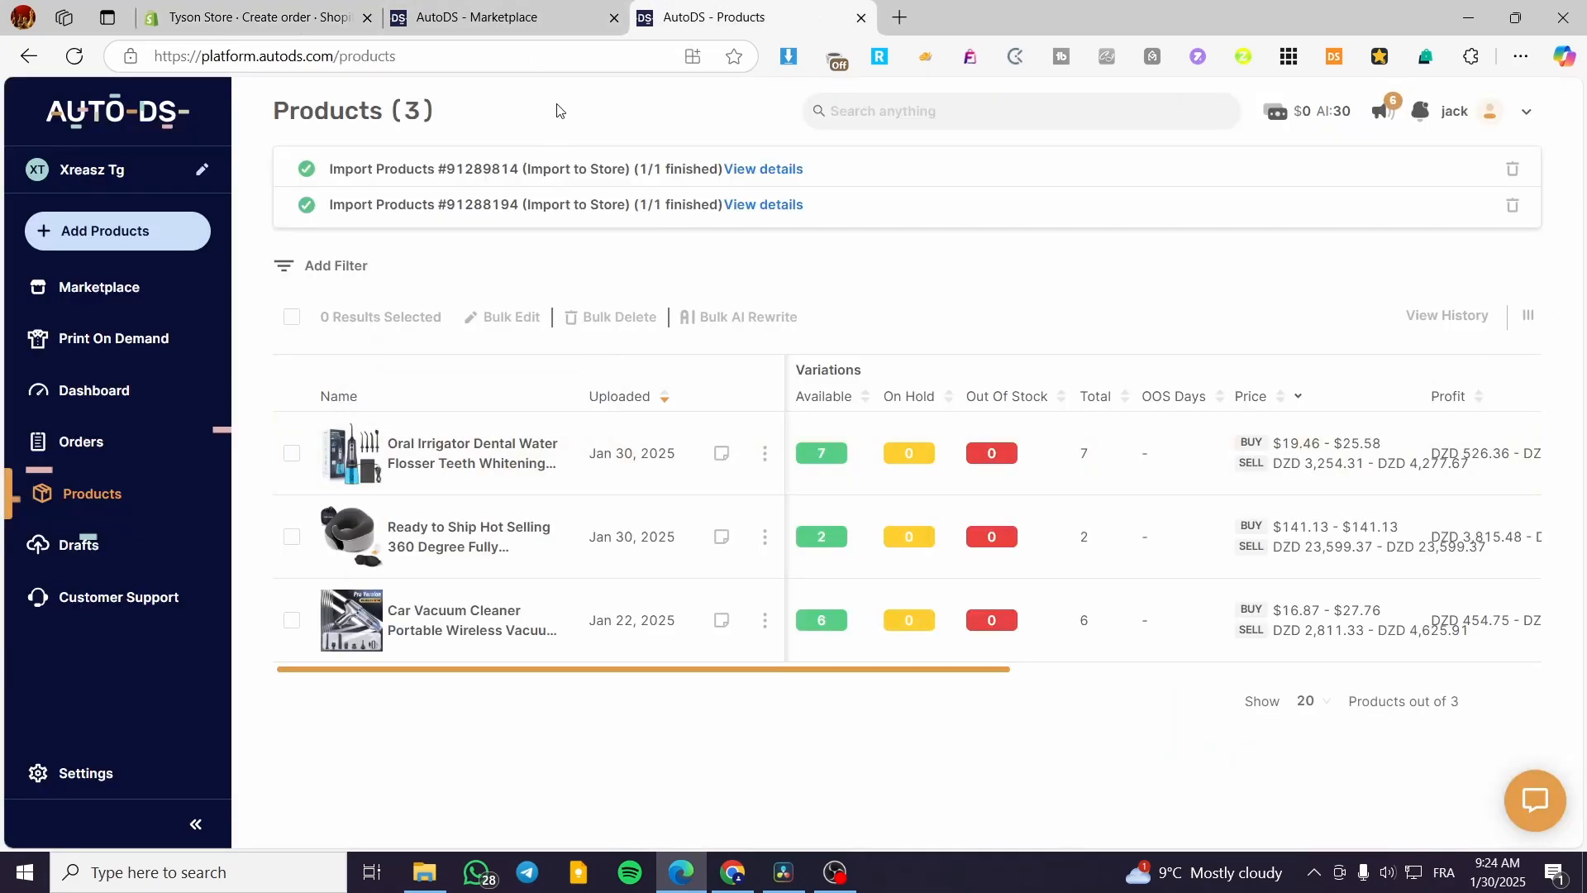
left_click(471, 15)
left_click(239, 6)
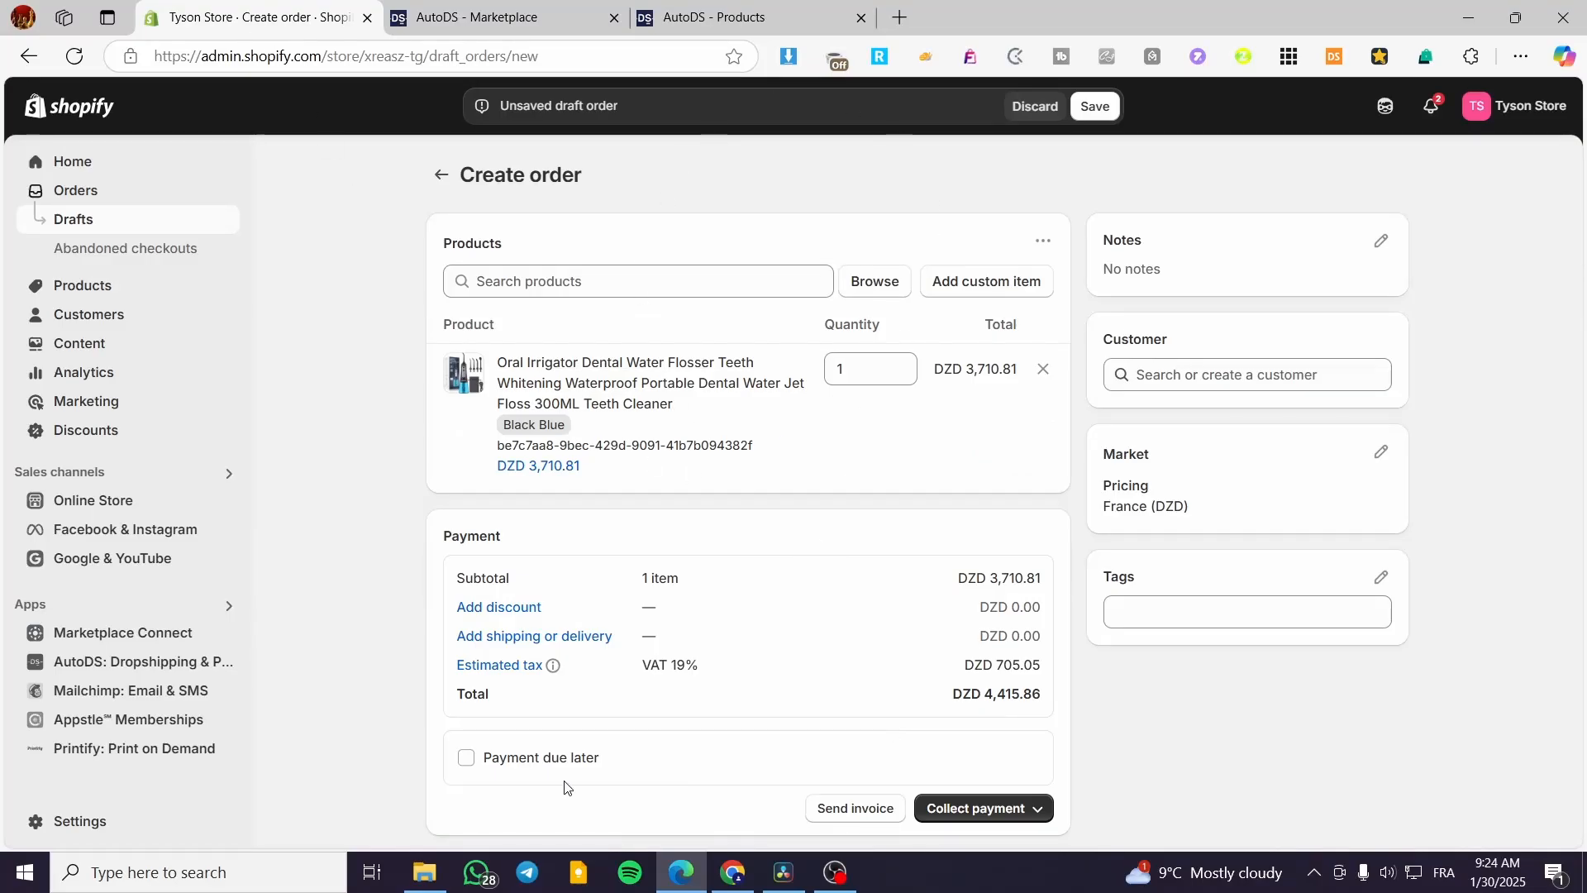
Mark payment as due later and create order #1004 without payment.
left_click(542, 769)
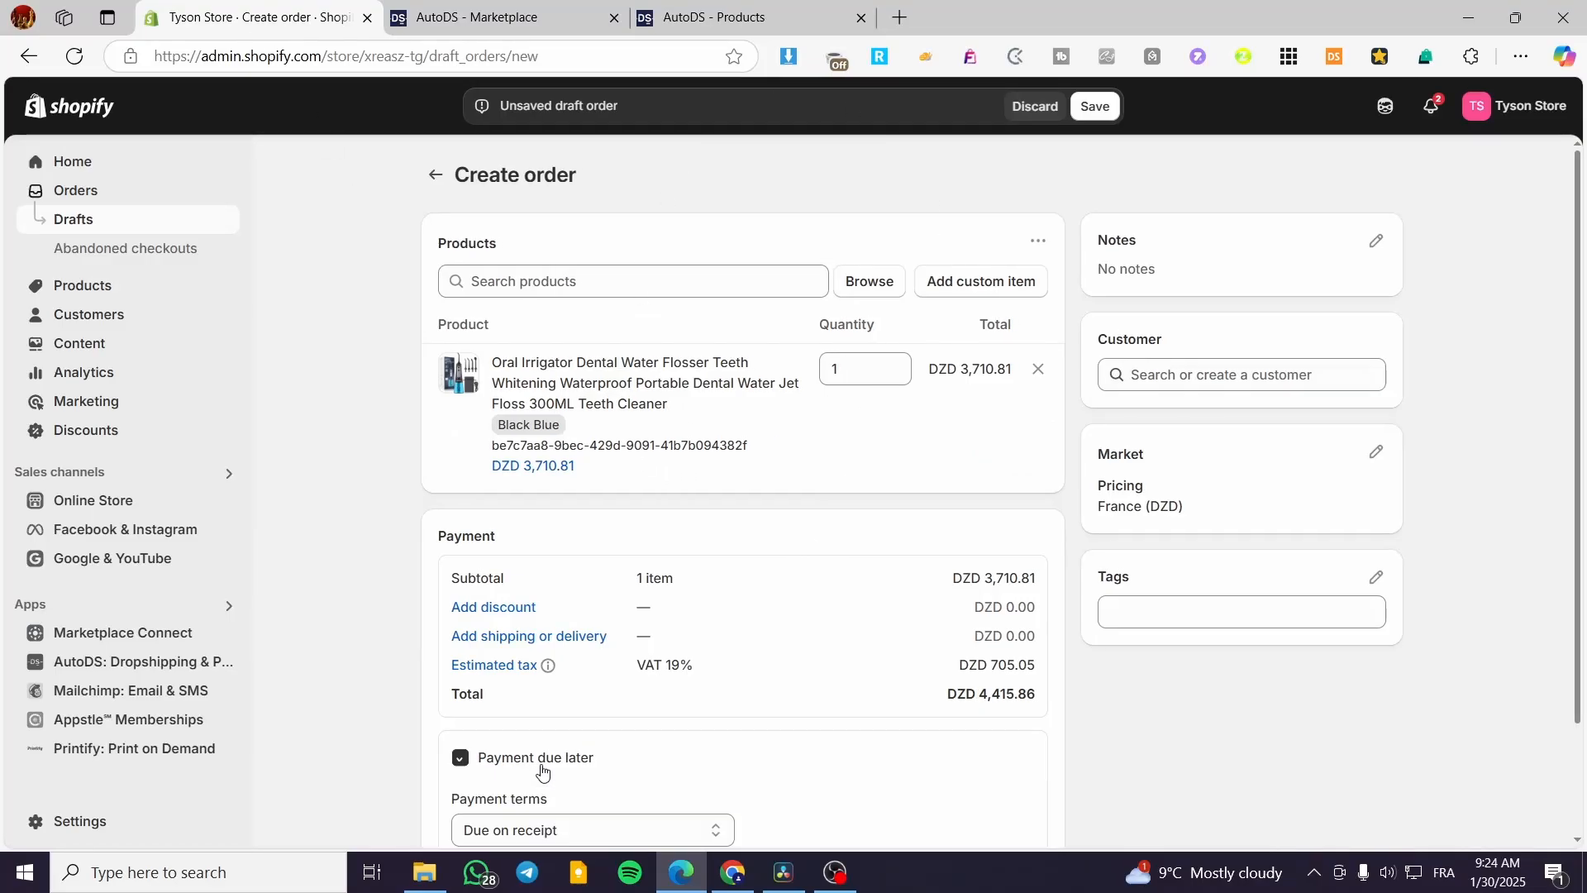
scroll(751, 726, "down", 2)
scroll(522, 718, "down", 1)
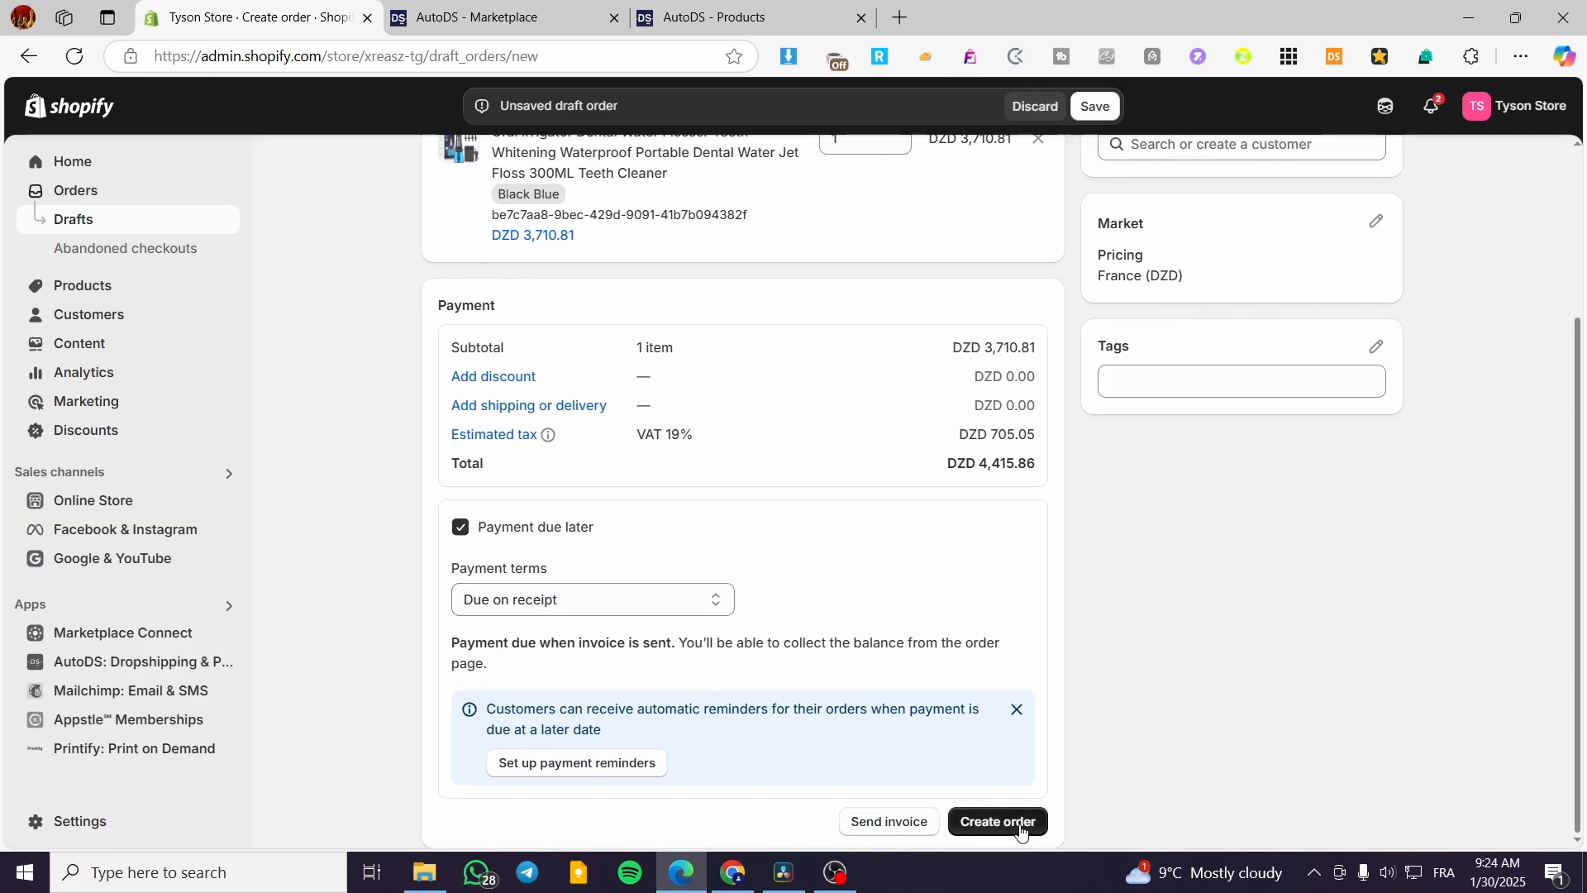
left_click(1019, 830)
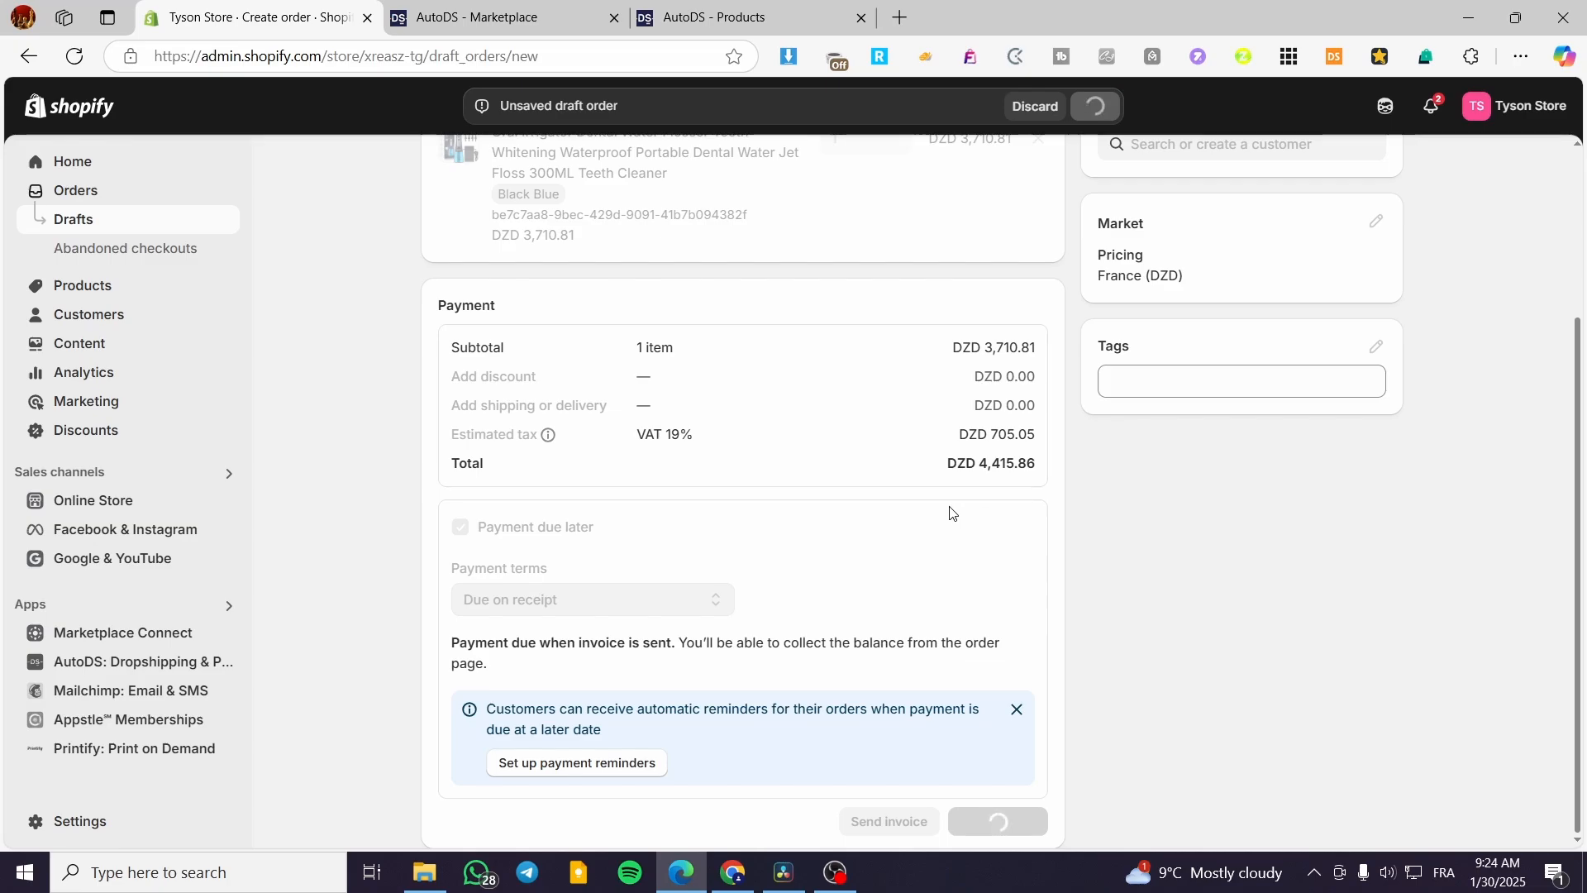
scroll(738, 636, "up", 1)
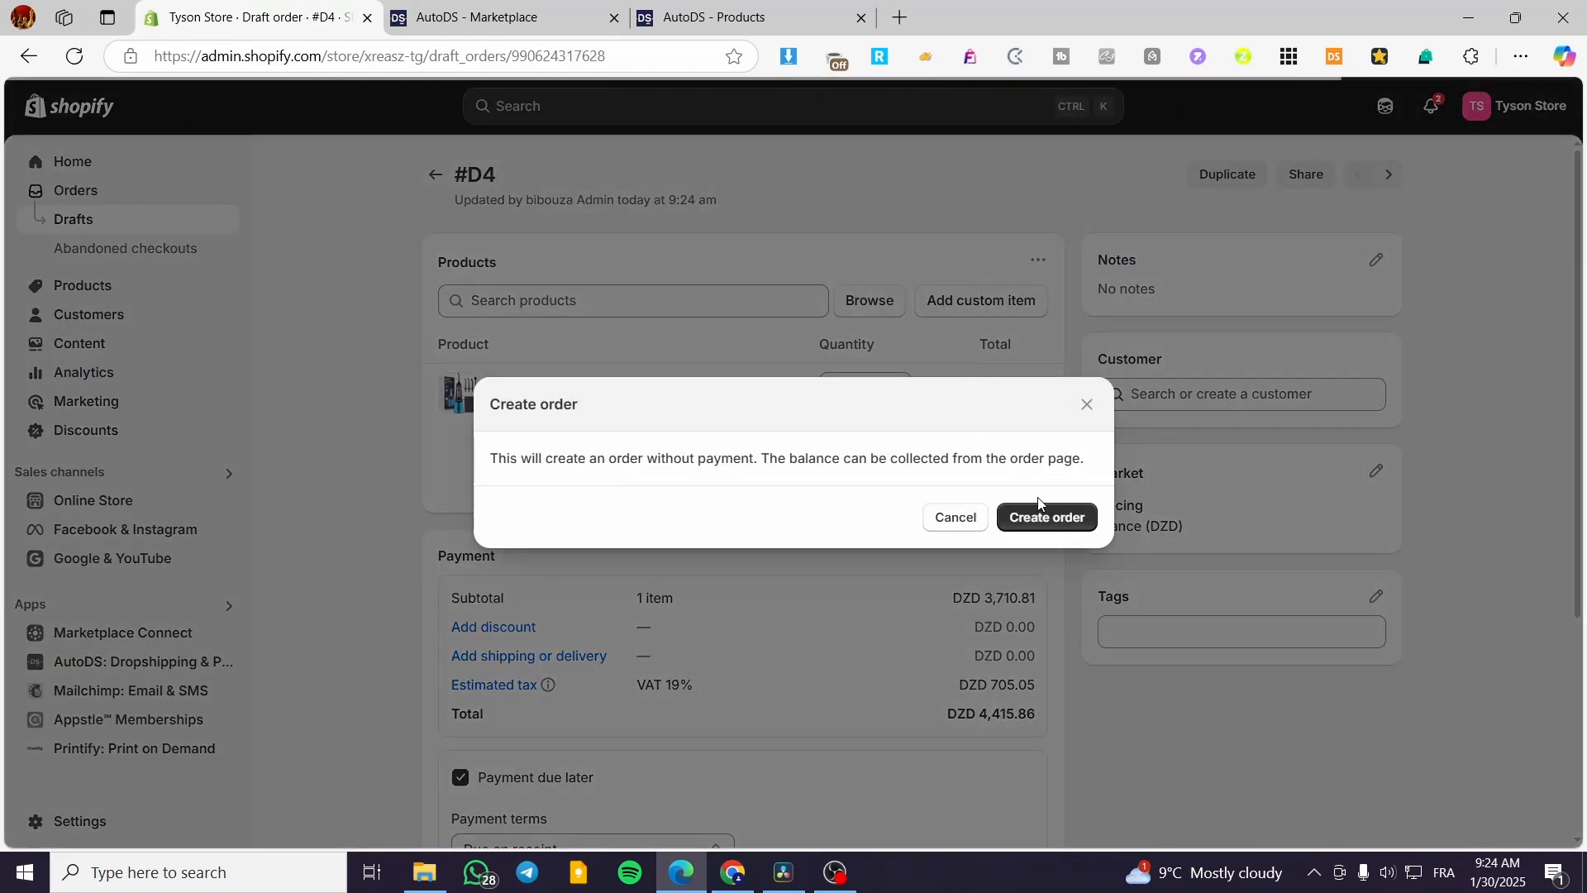
left_click(1046, 532)
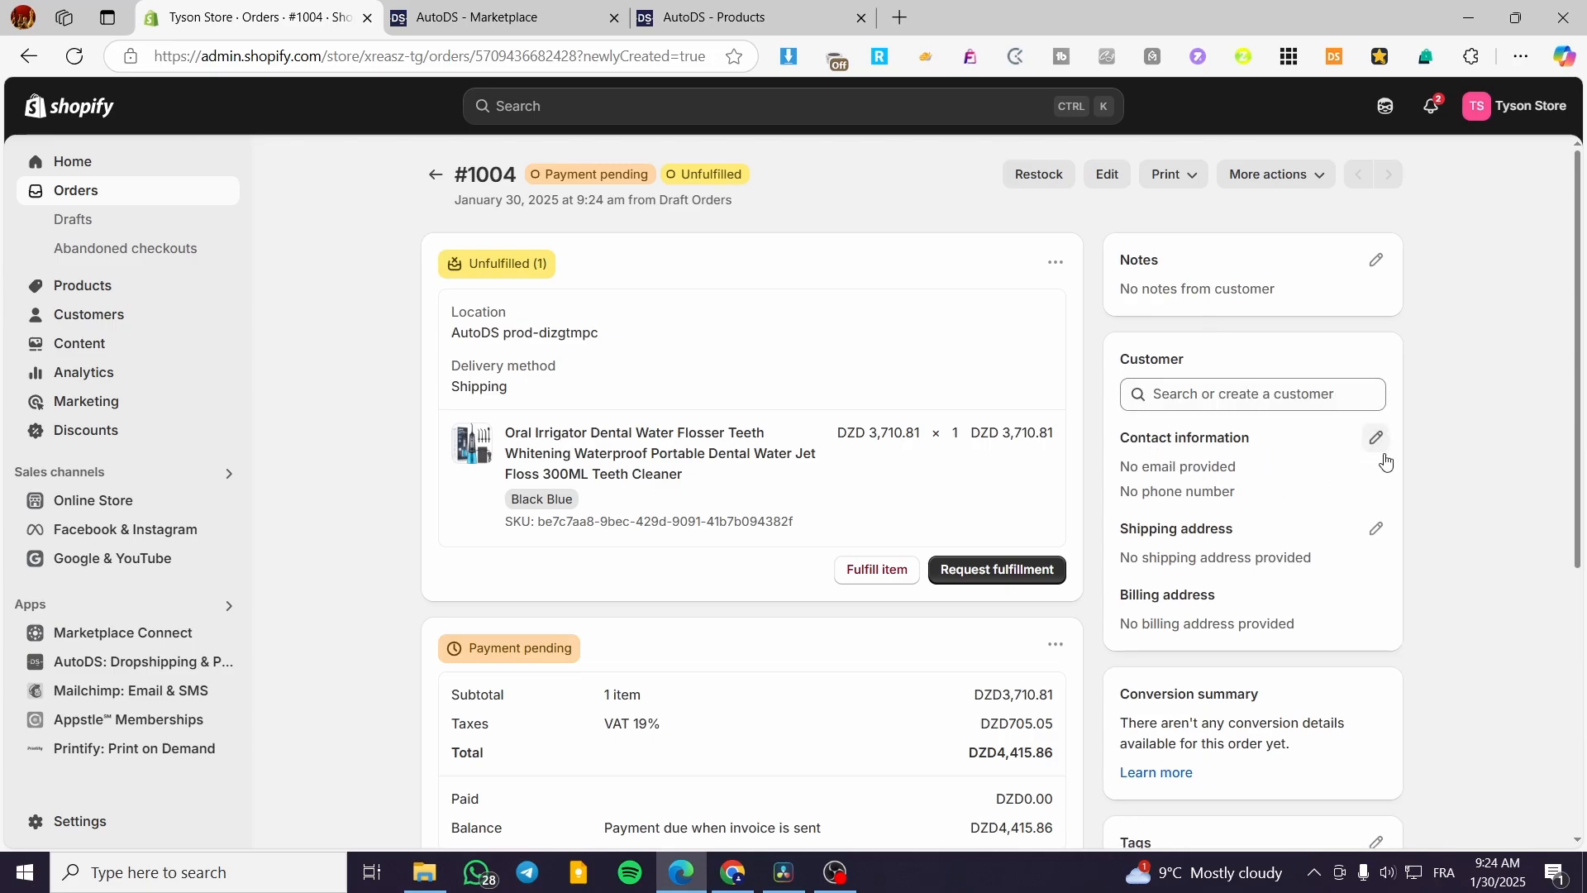
Set the shipping address country to France and enter the recipient's first and last name.
left_click(1375, 528)
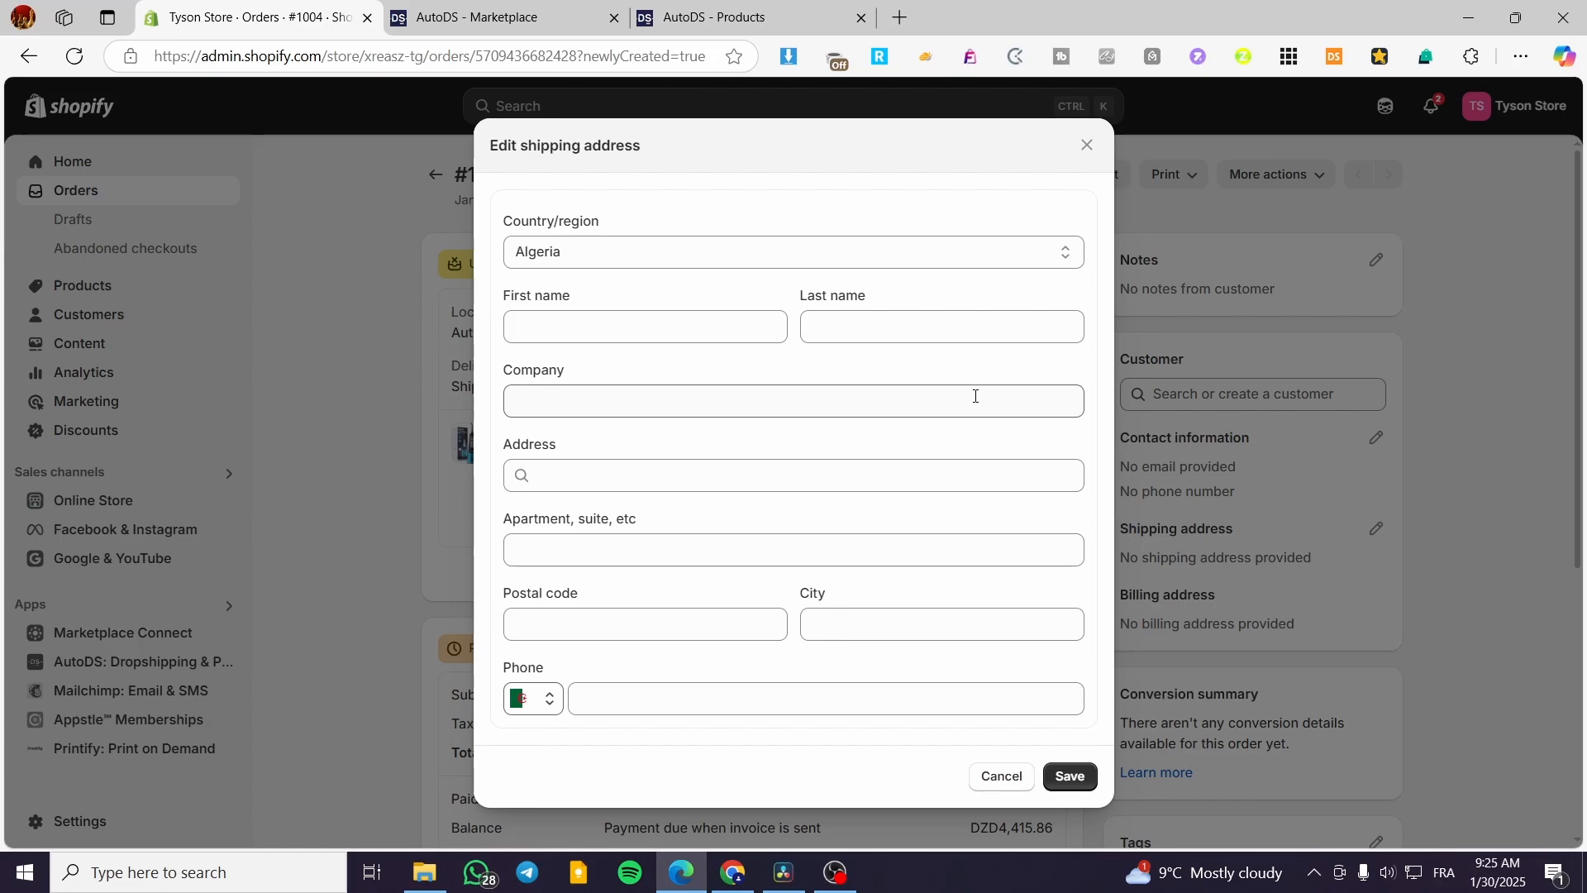
left_click(731, 253)
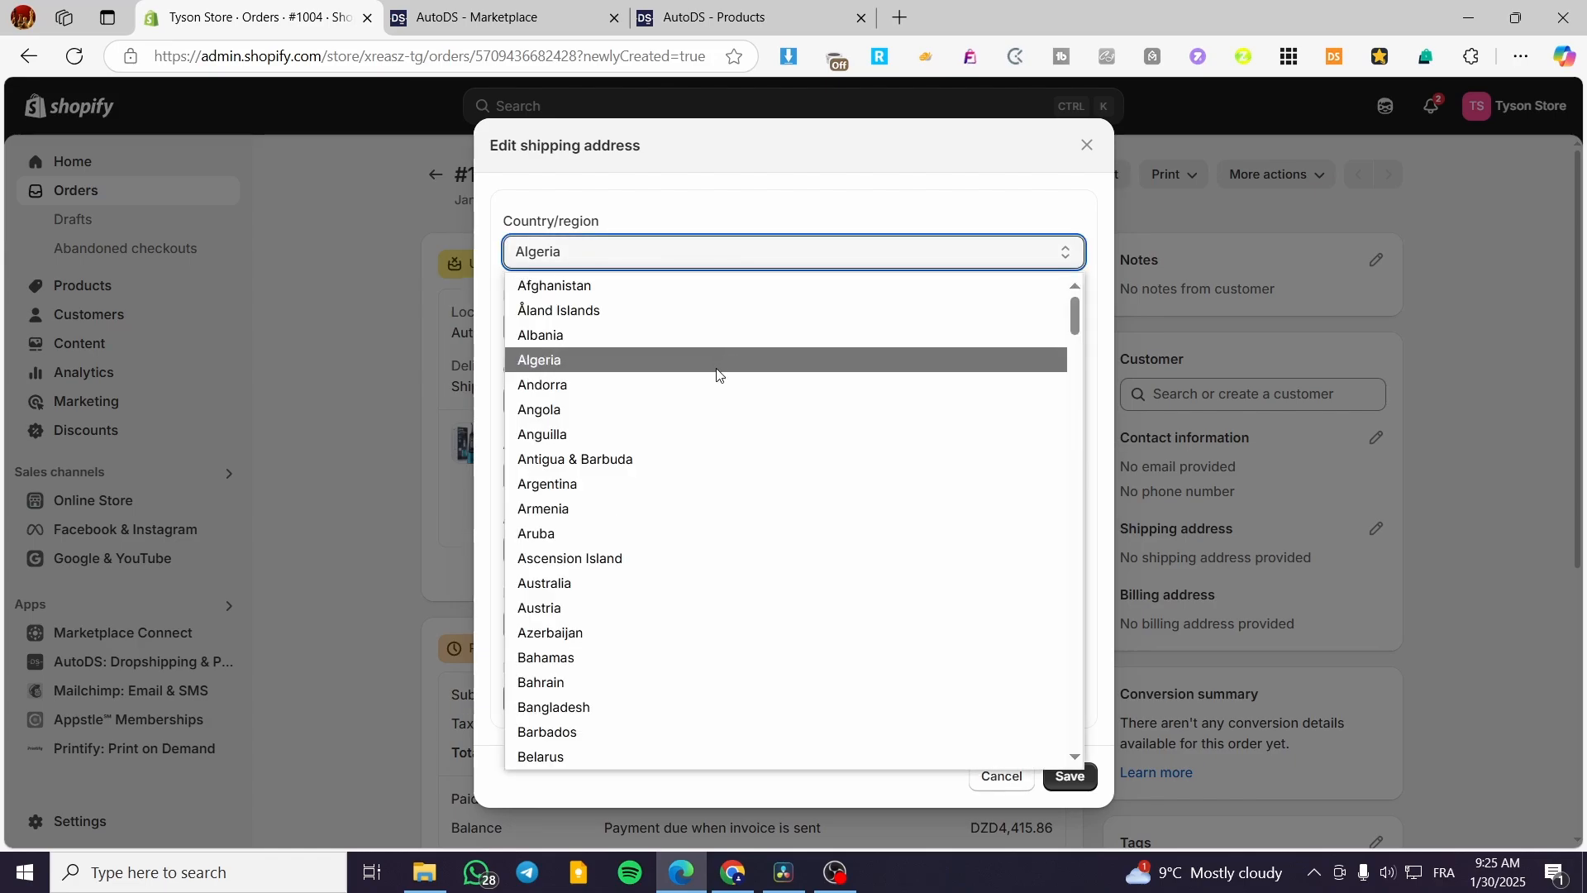
key("f")
key("Down")
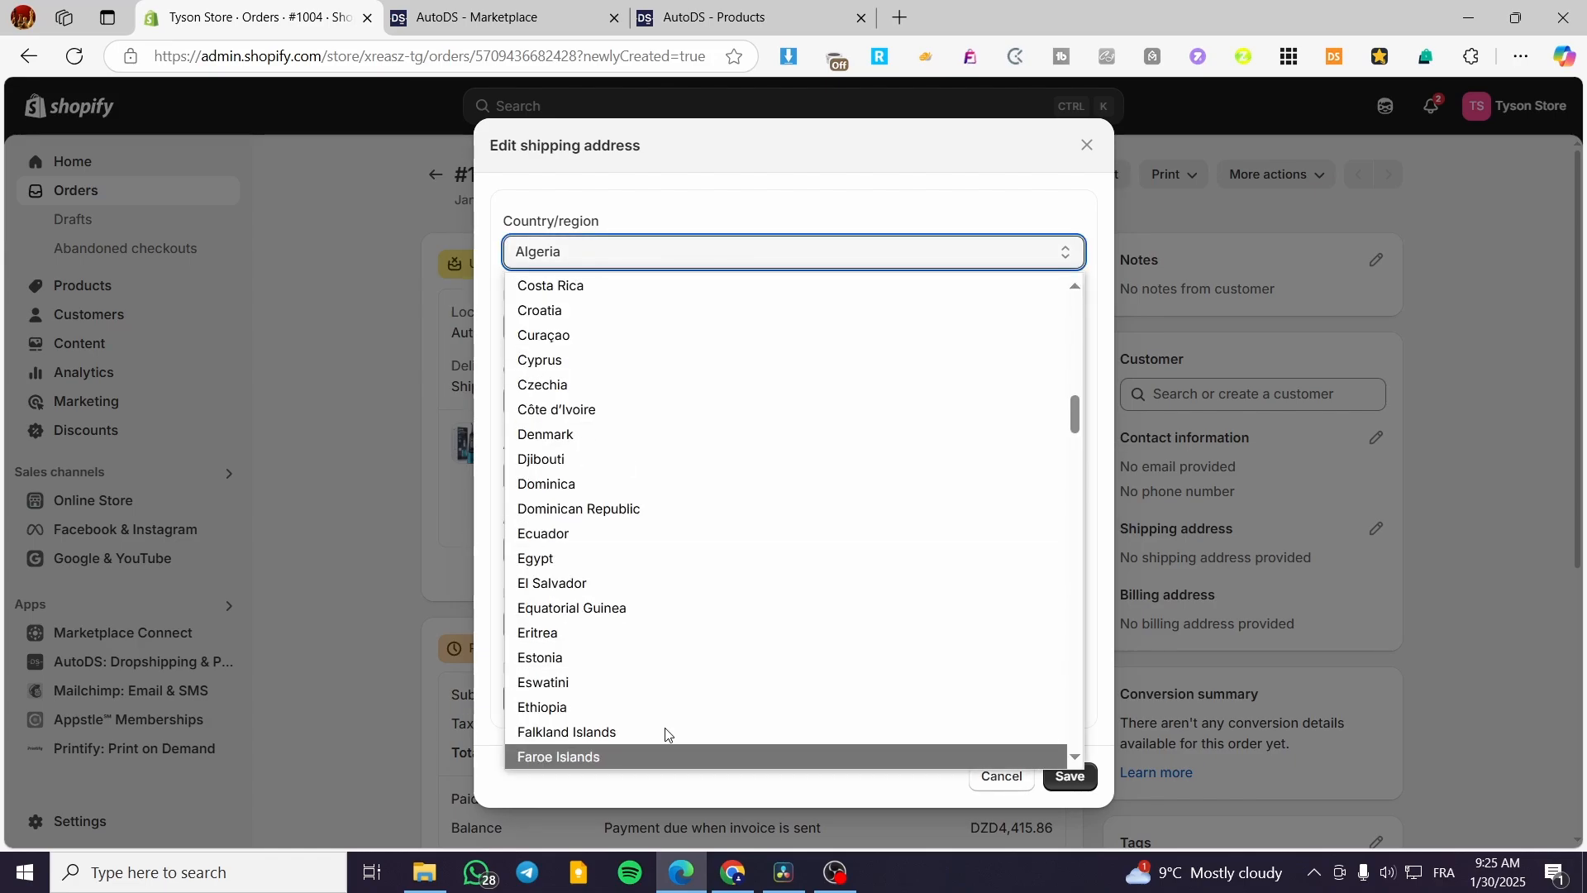
scroll(643, 727, "down", 2)
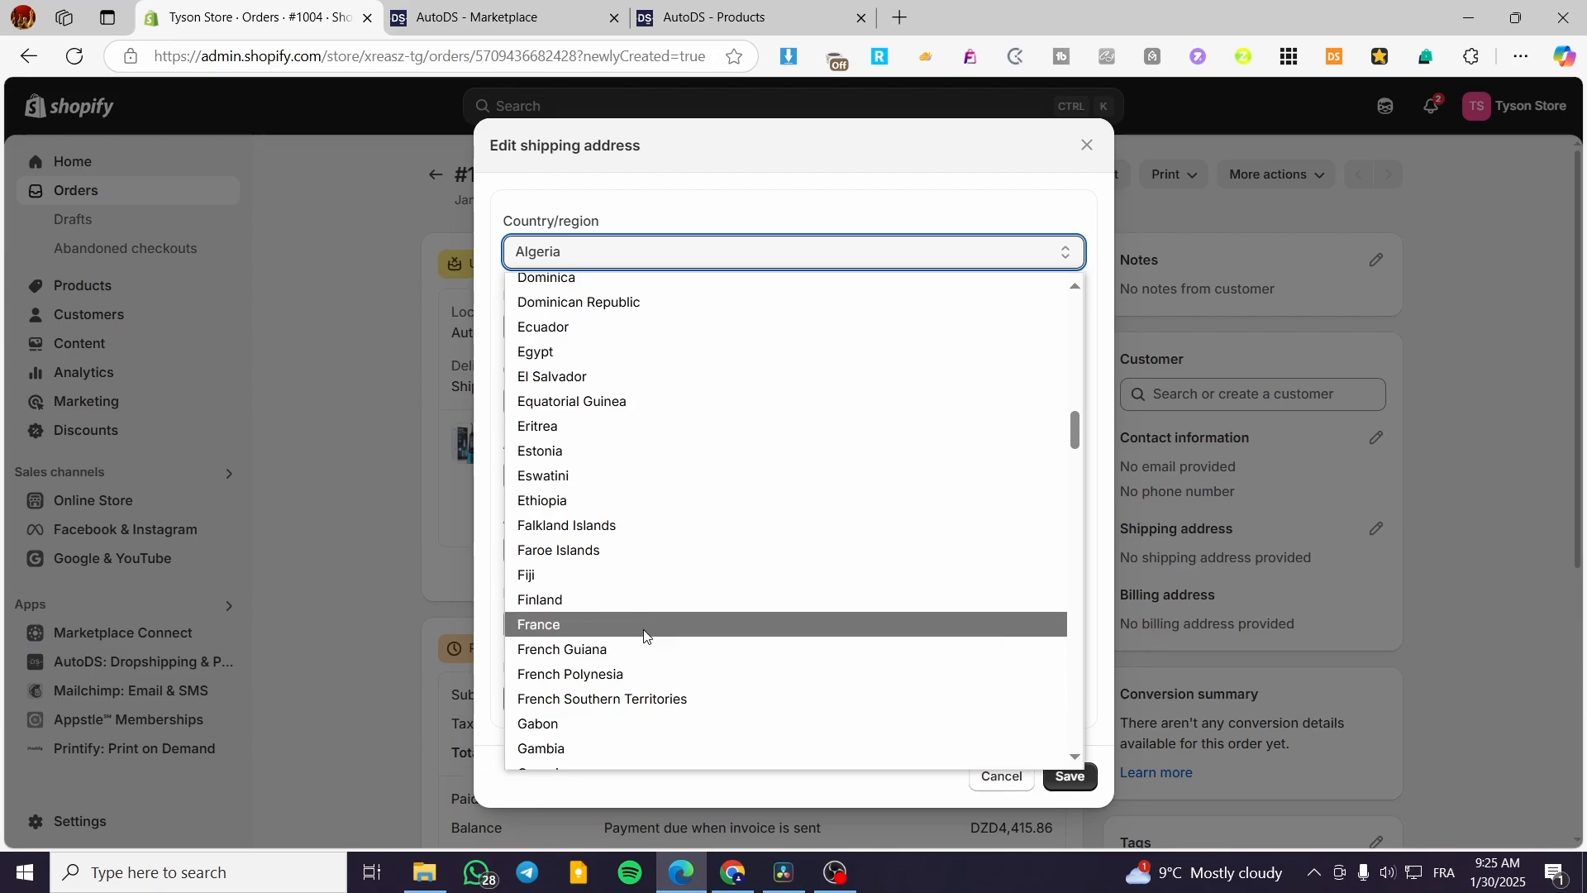
left_click(642, 625)
left_click(647, 335)
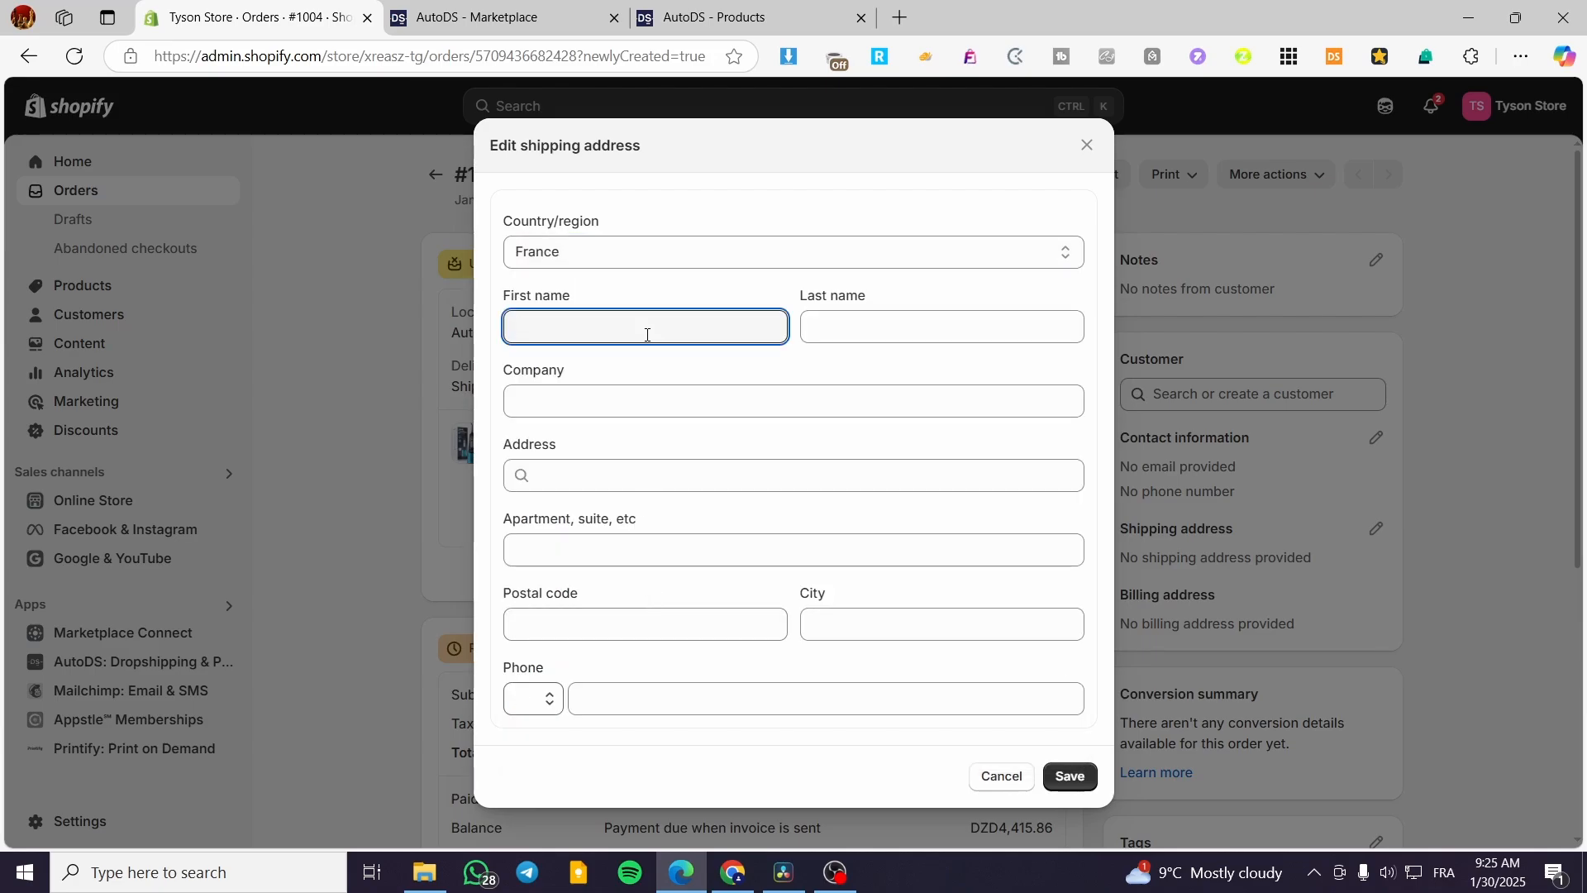
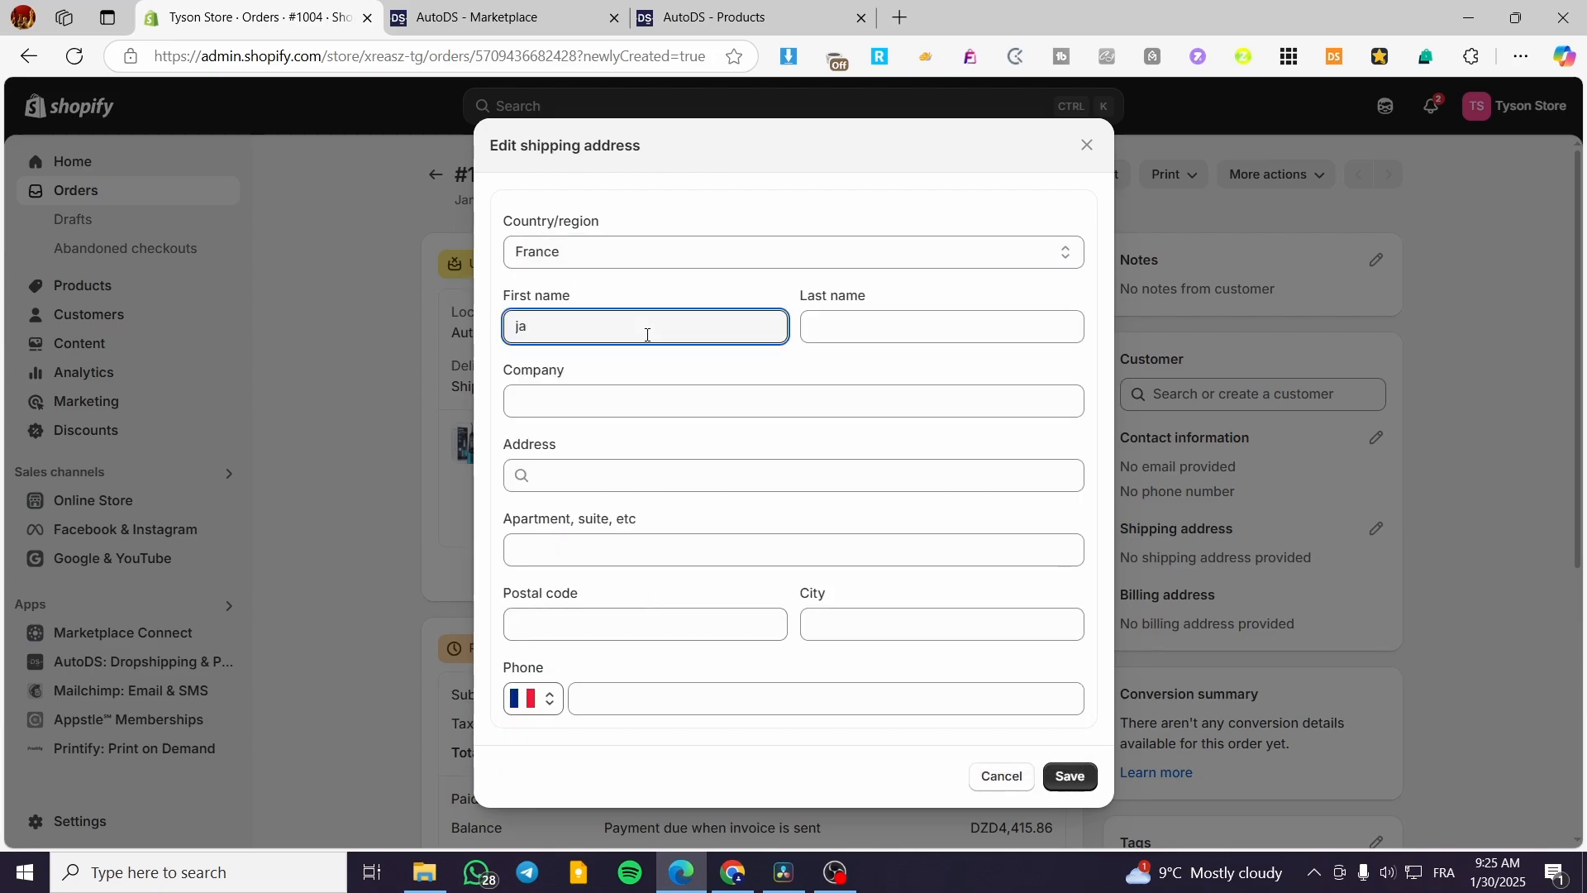
key("Tab")
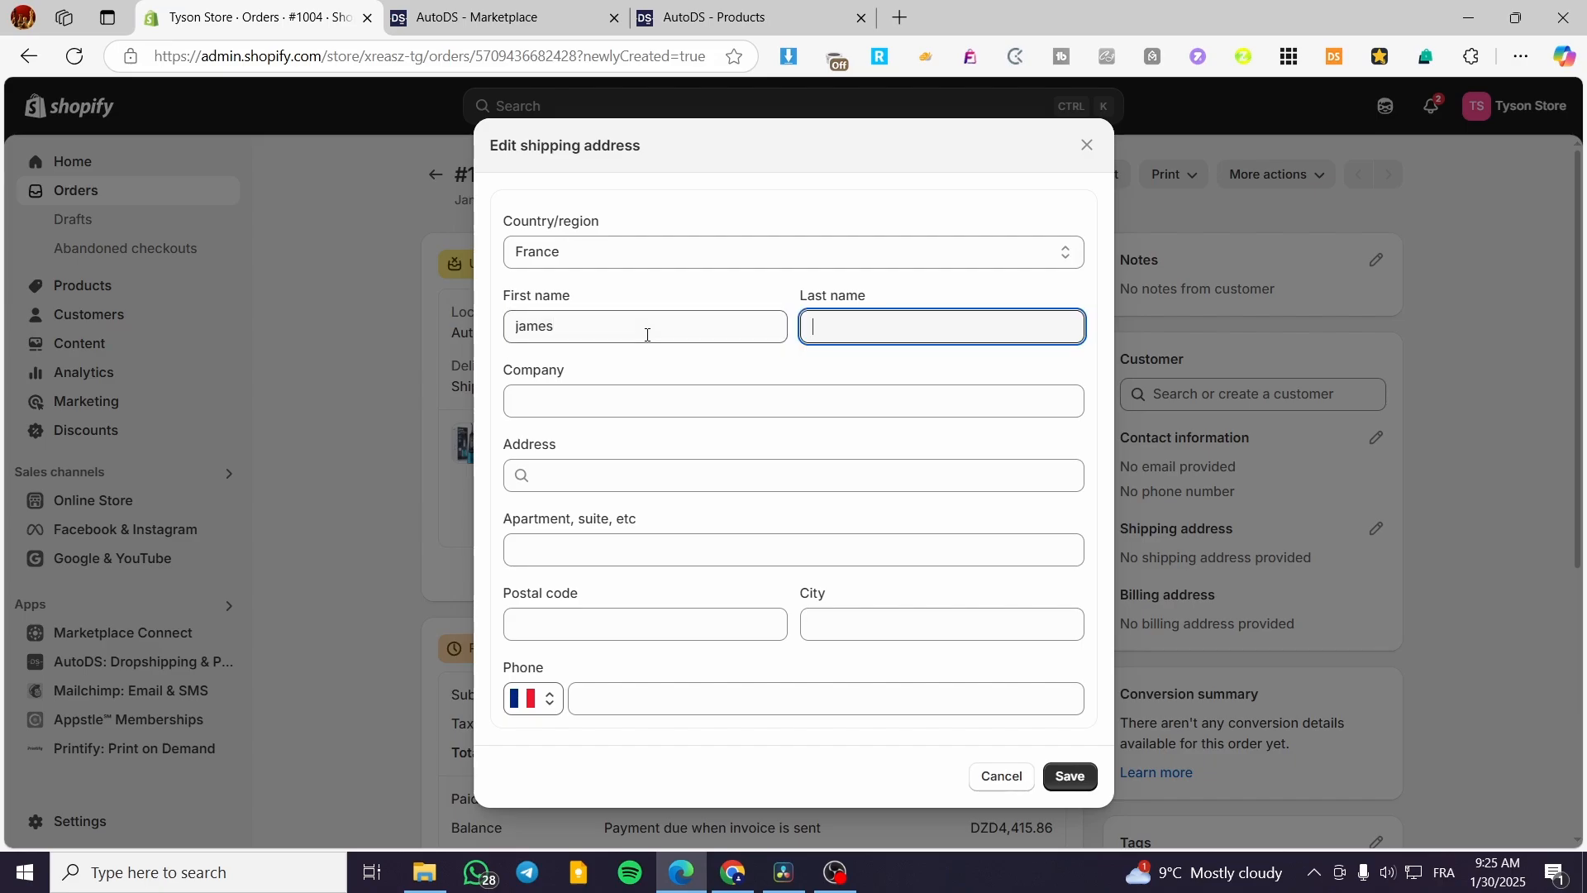
Enter street number 13, pick the suggested Paris address, add the phone number and save.
left_click(593, 473)
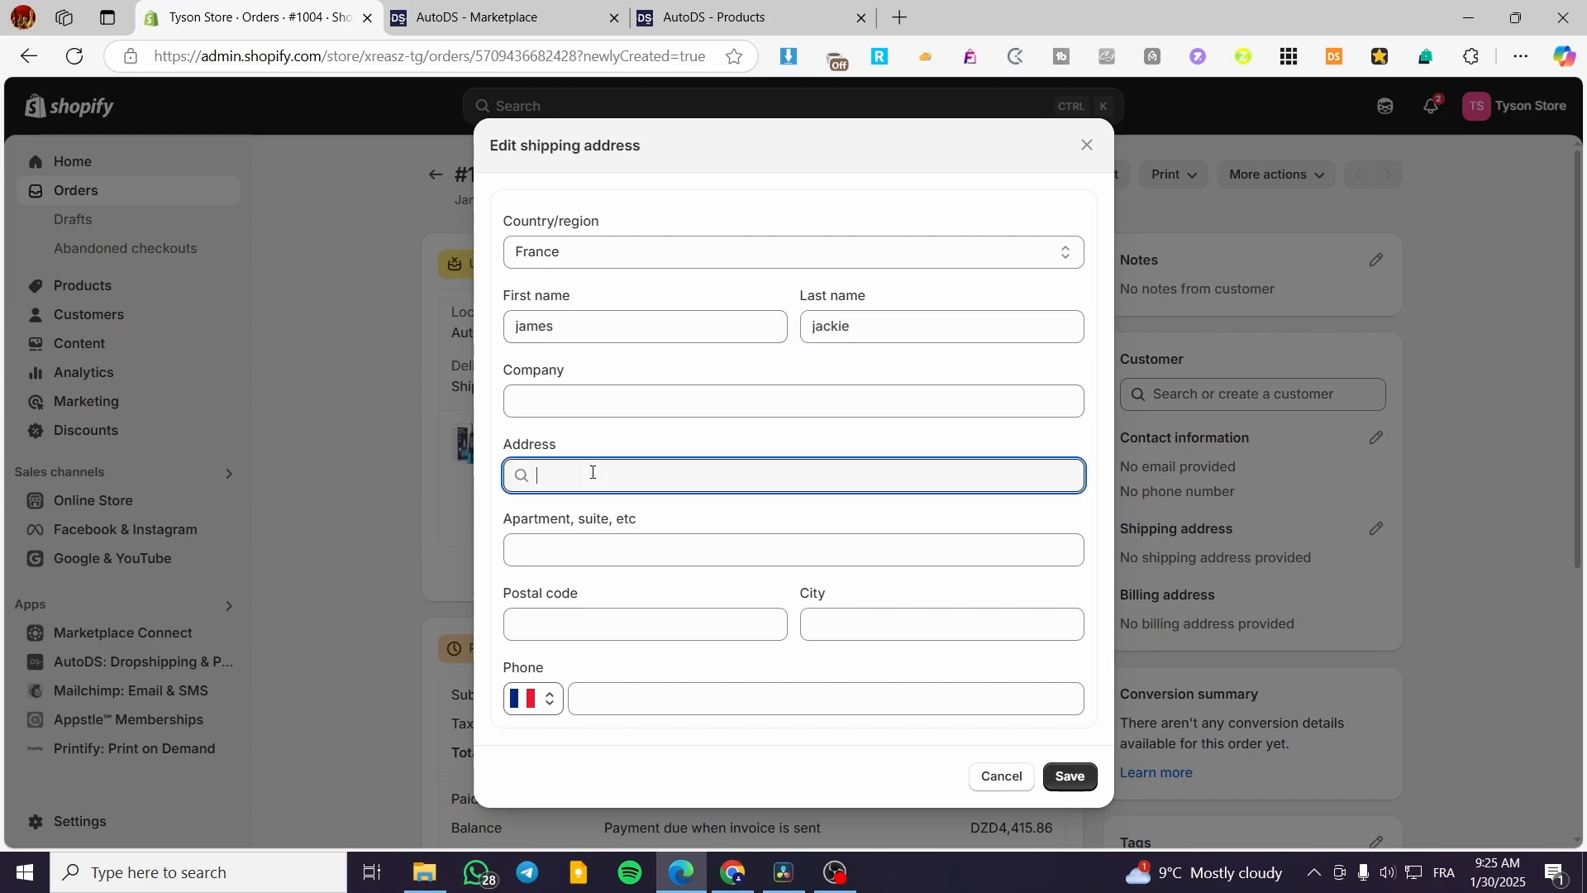
type("13")
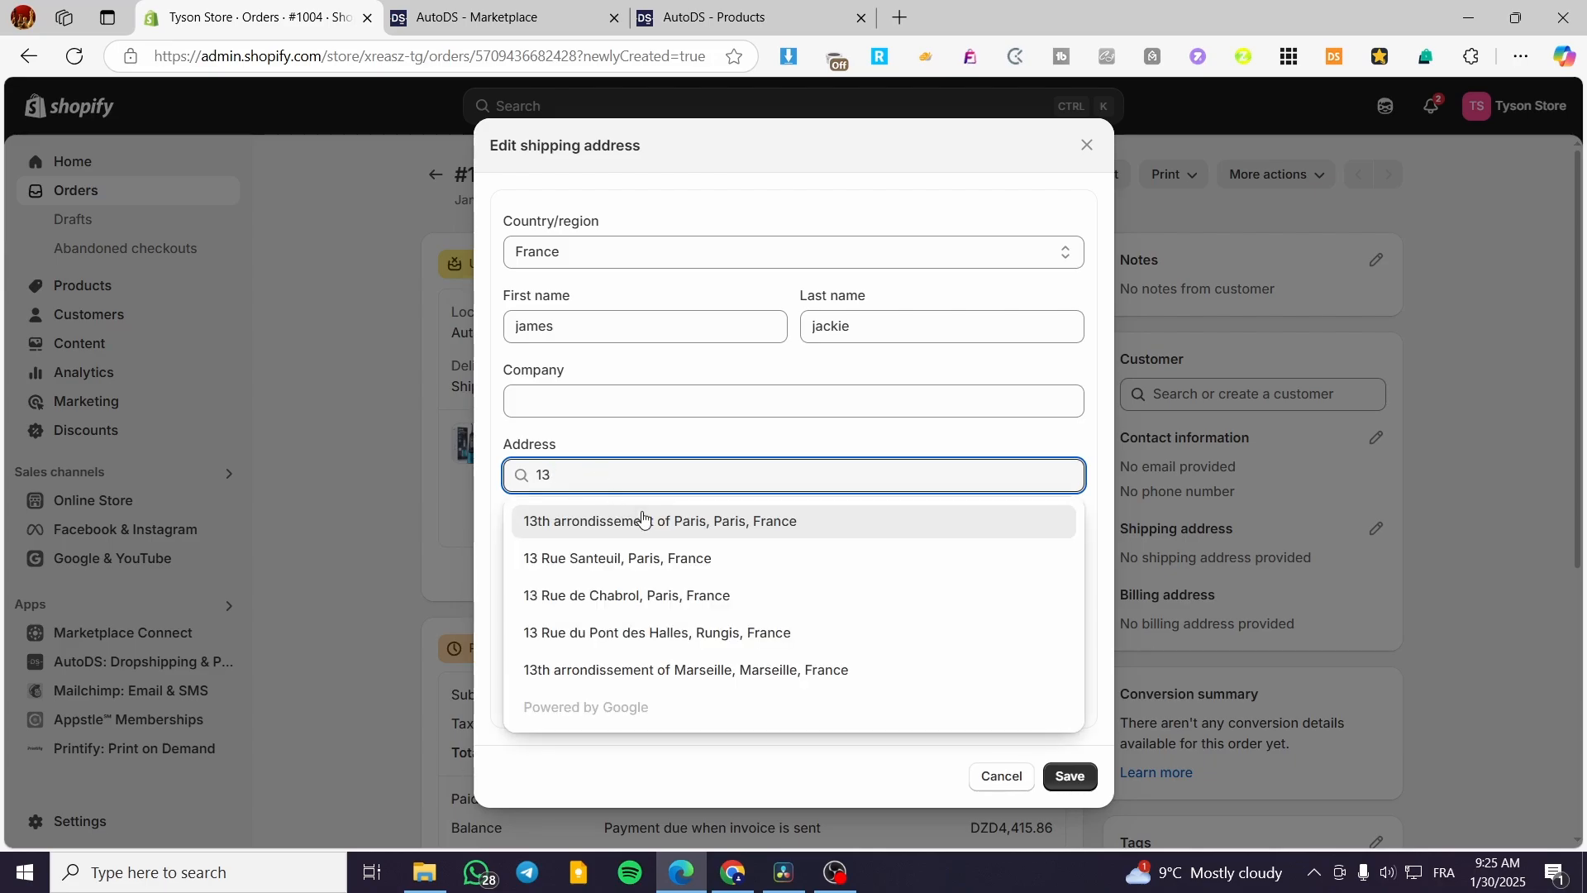
left_click(692, 556)
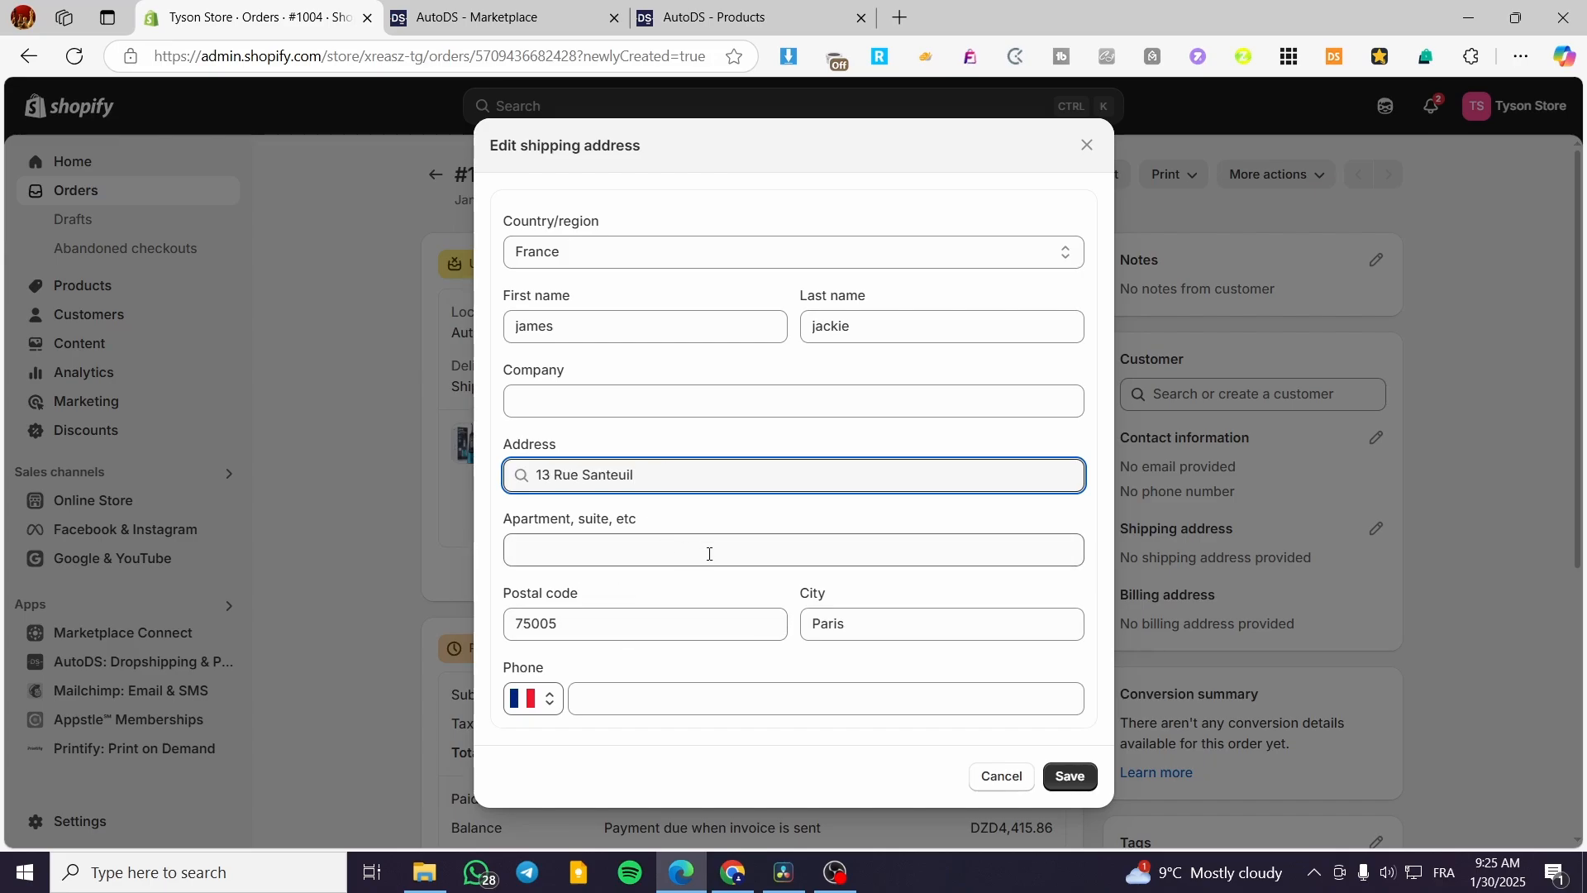
left_click(675, 704)
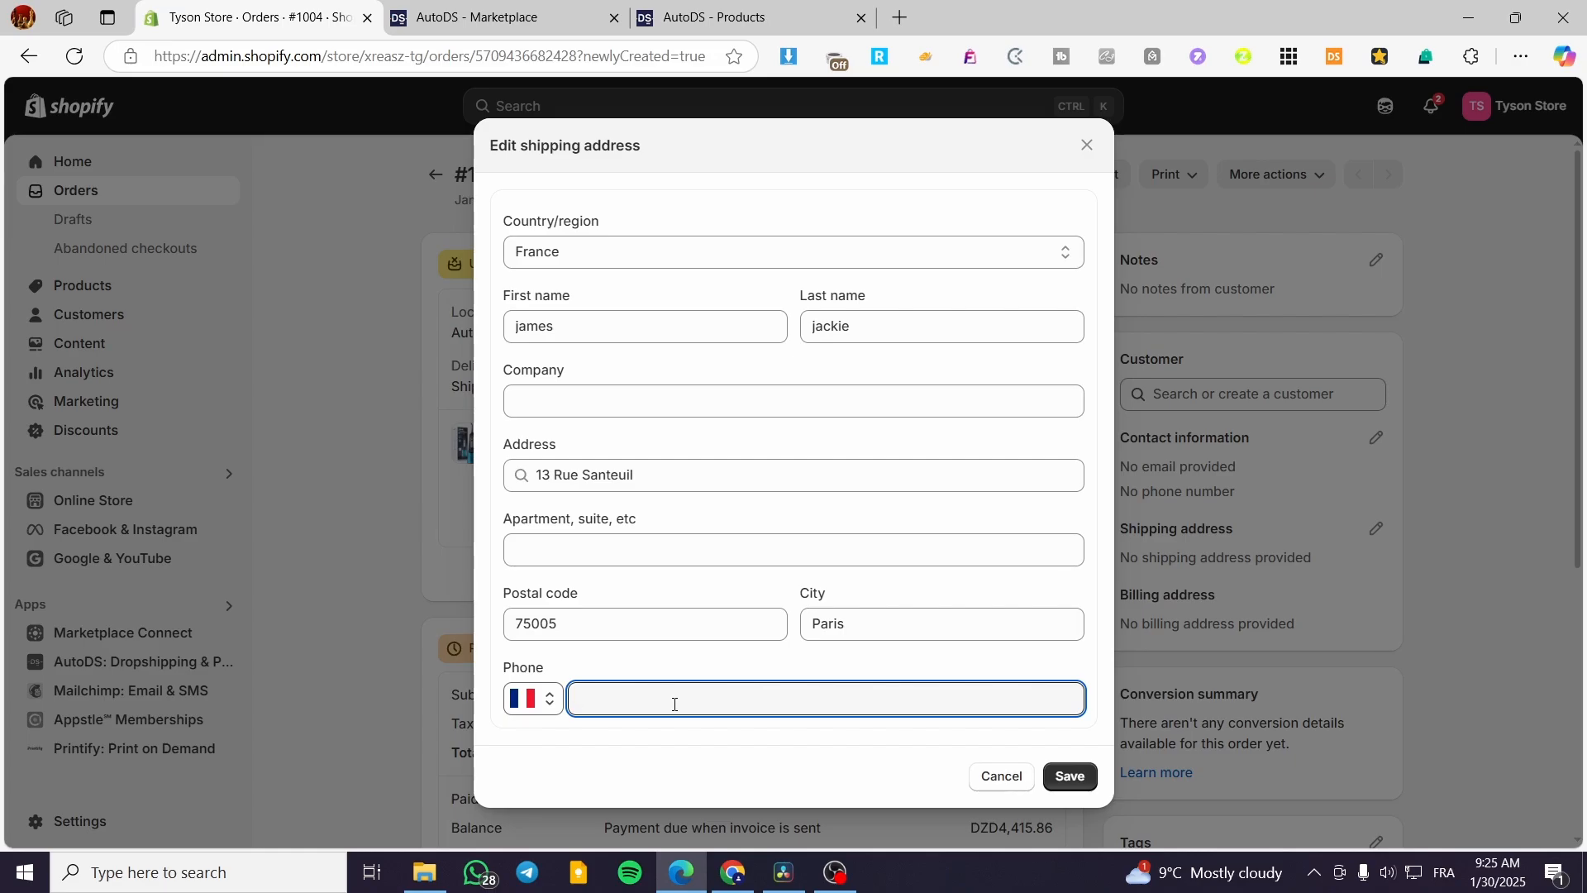
left_click(1071, 775)
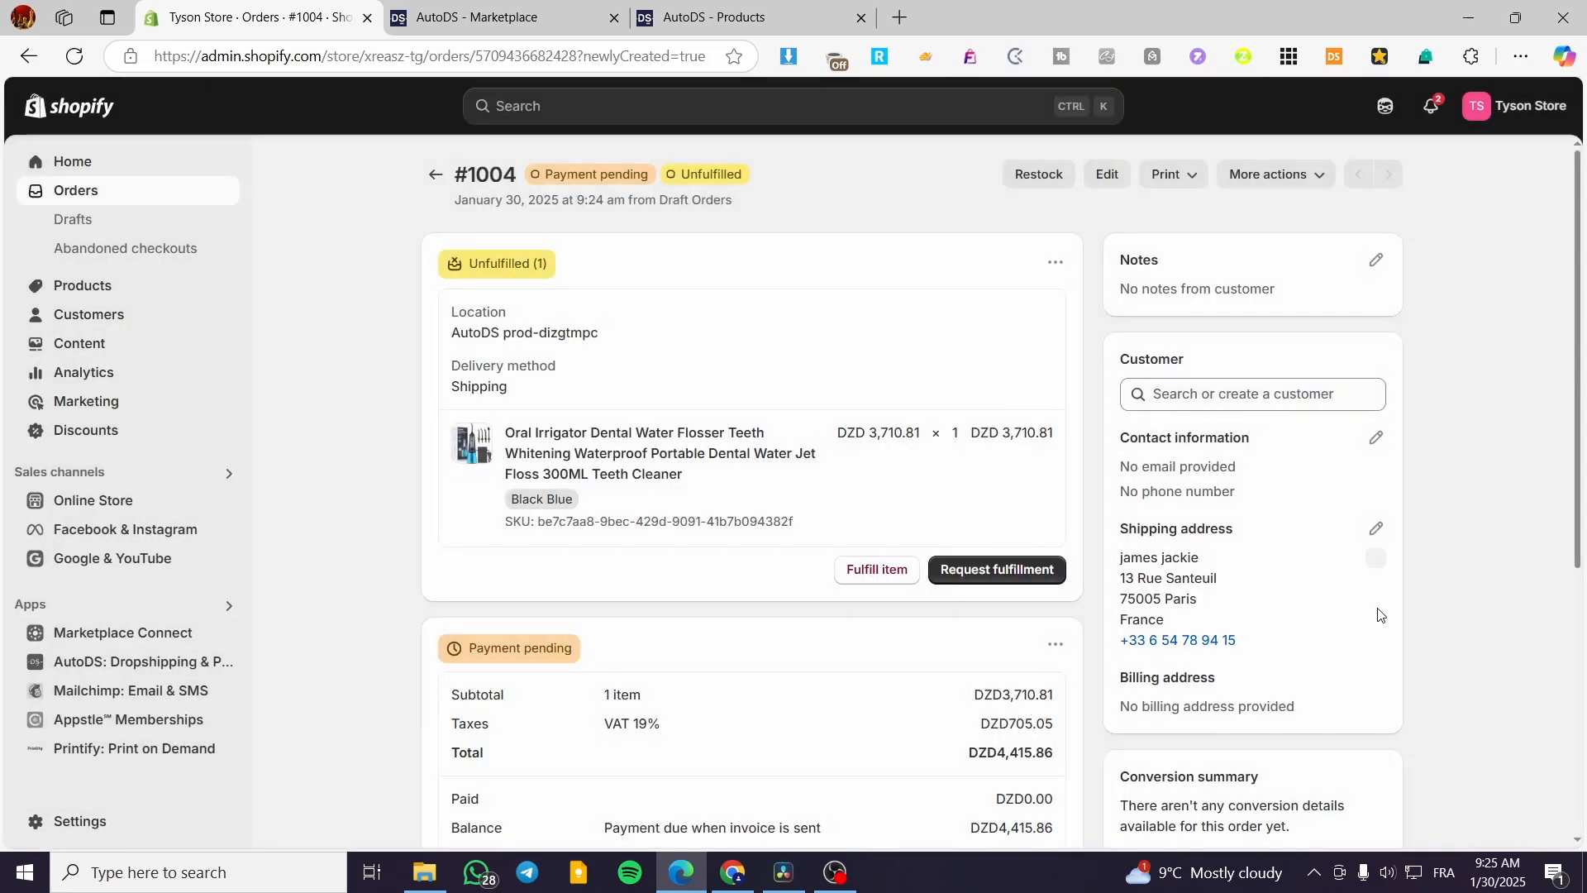
scroll(1373, 616, "down", 1)
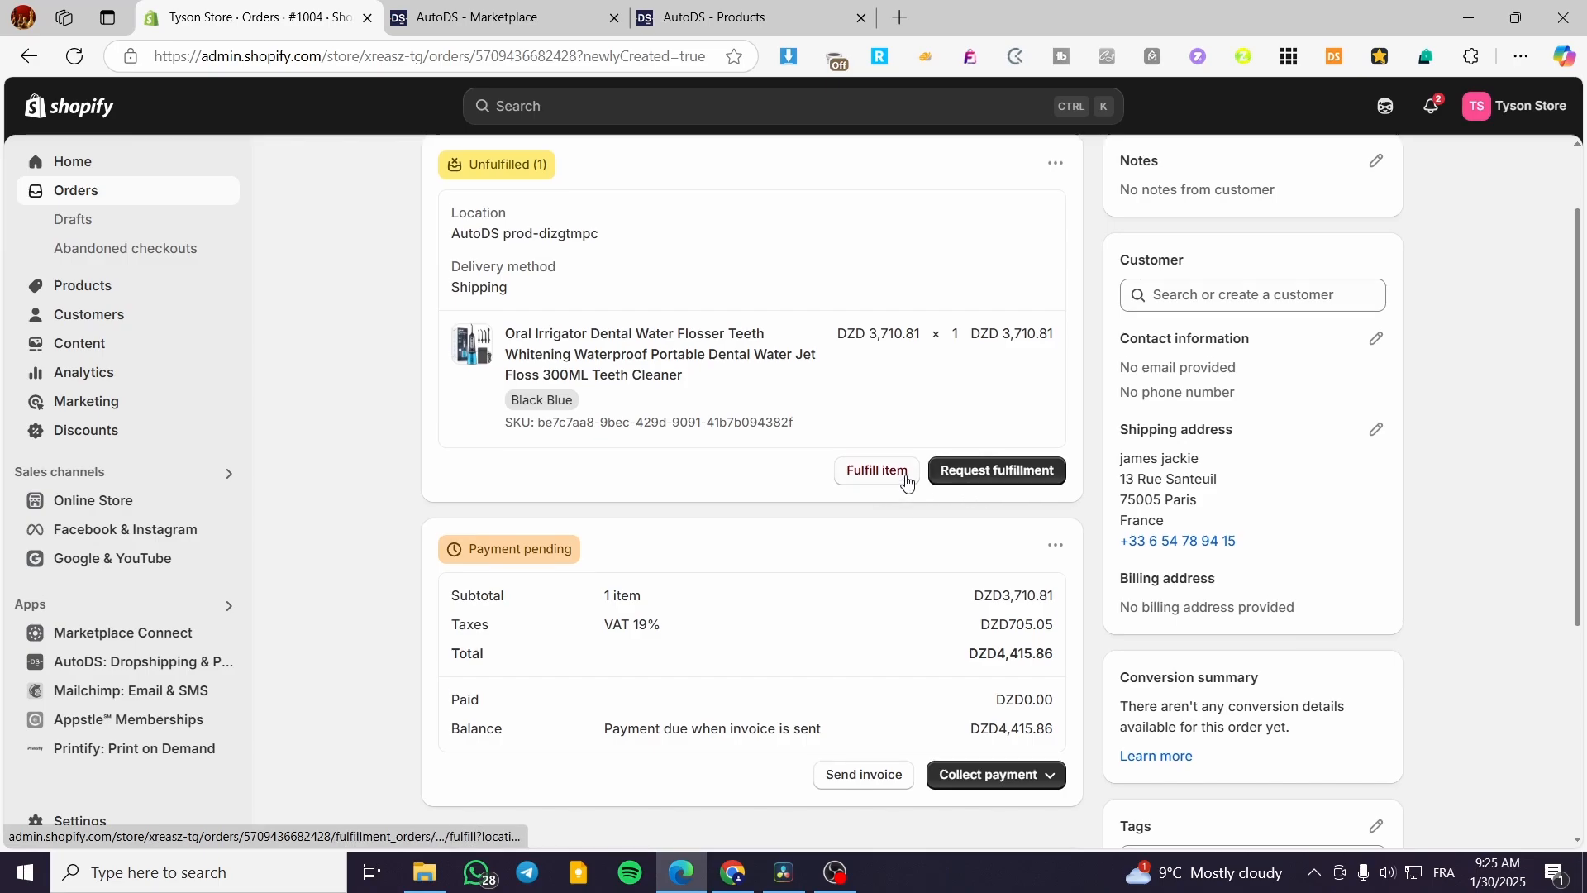
Send a fulfillment request for order #1004 to the AutoDS prod-dizgtmpc location.
scroll(903, 484, "up", 1)
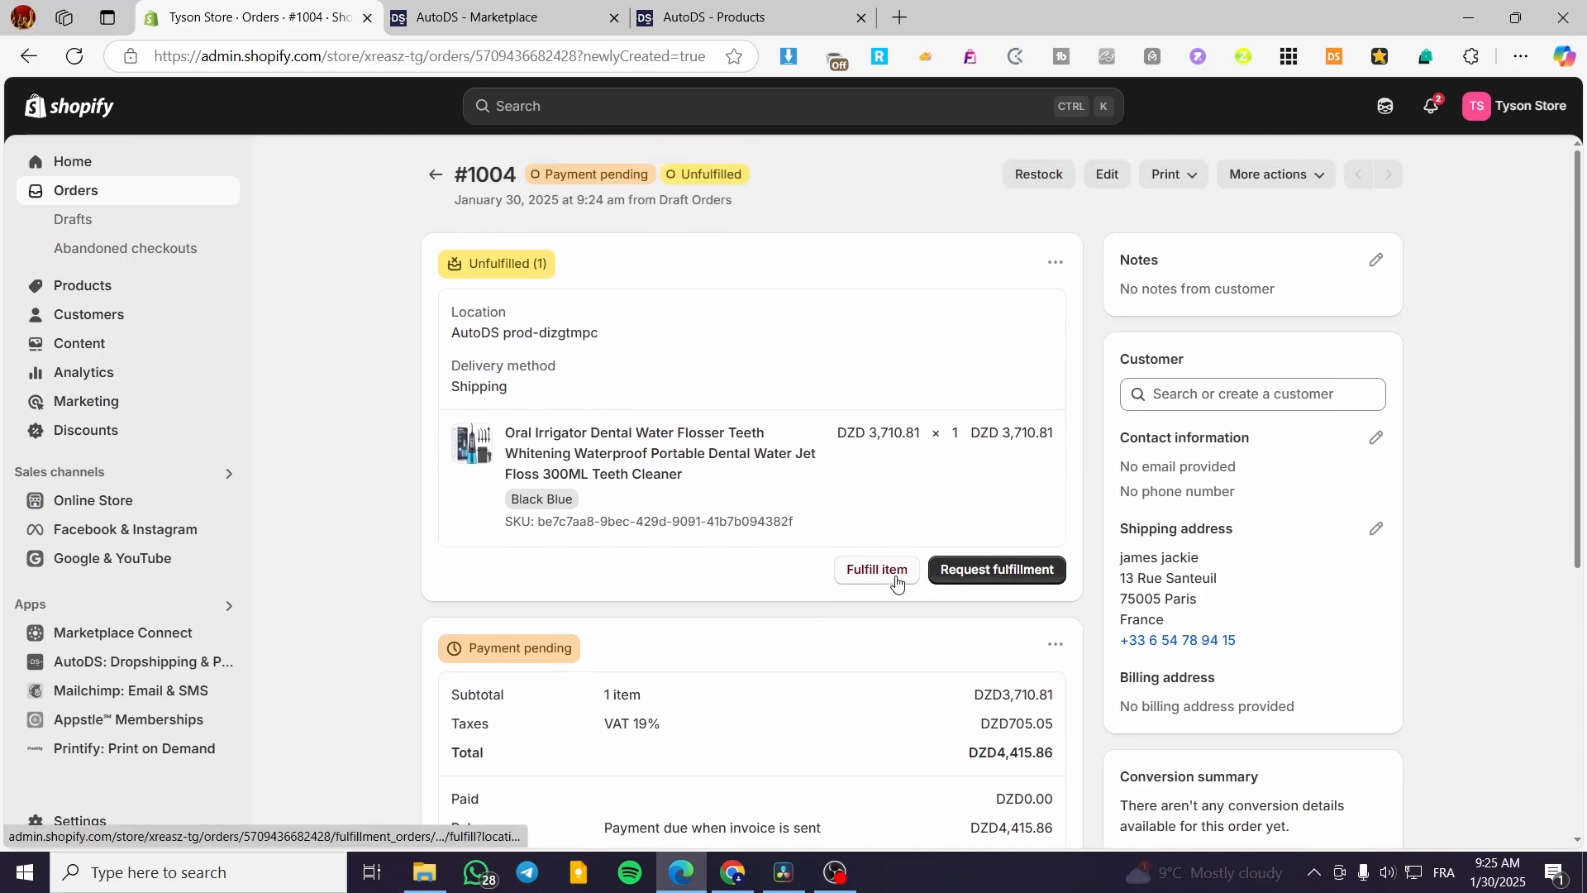
left_click(1036, 579)
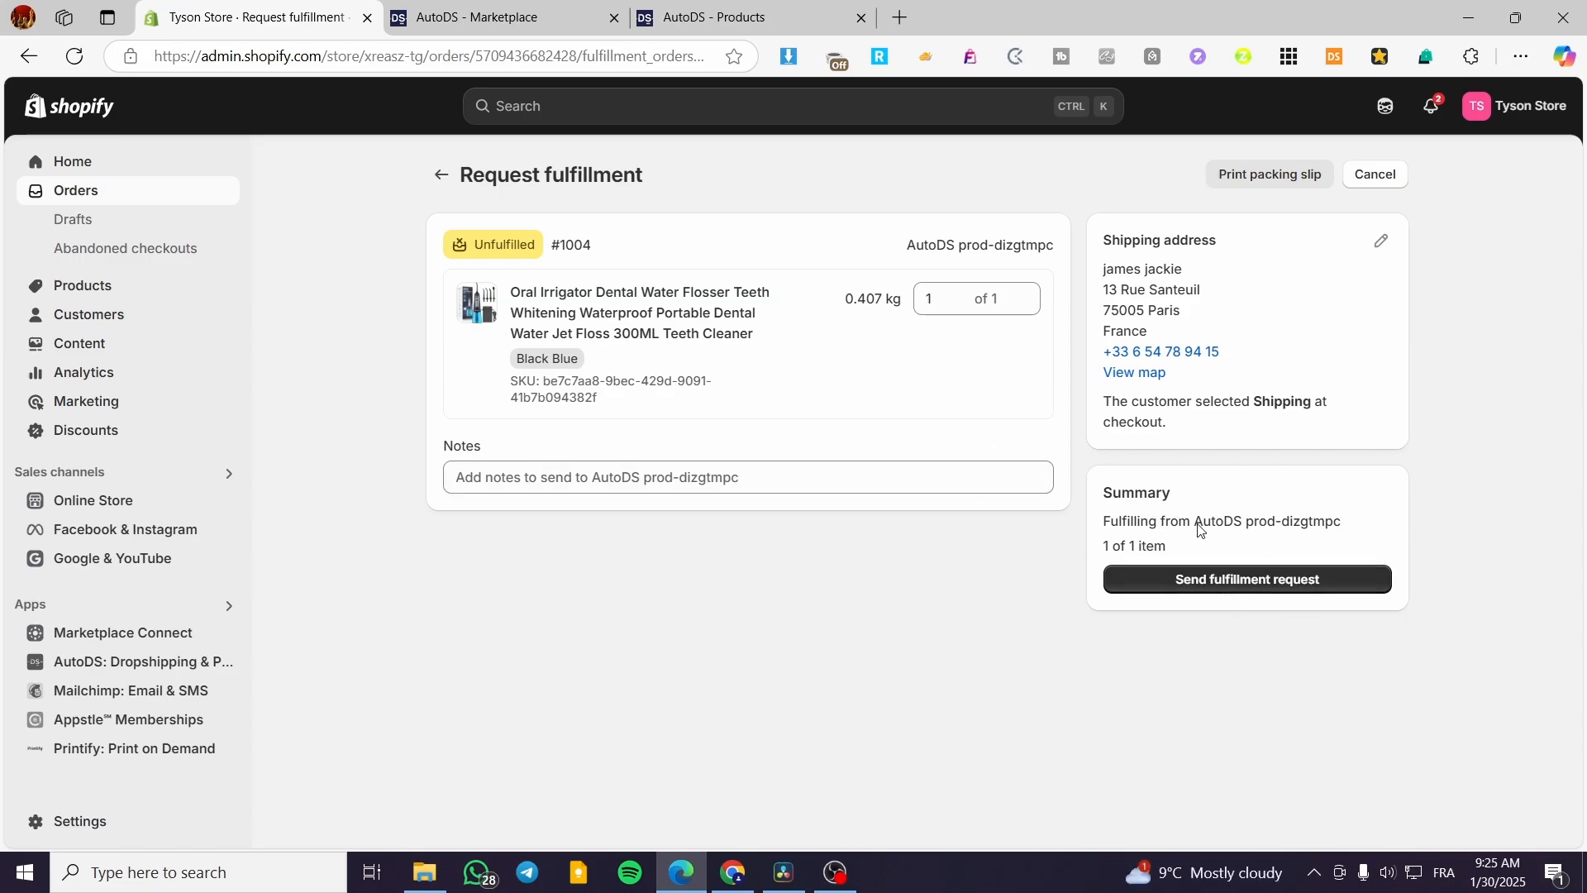
left_click_drag(1200, 529, 1352, 533)
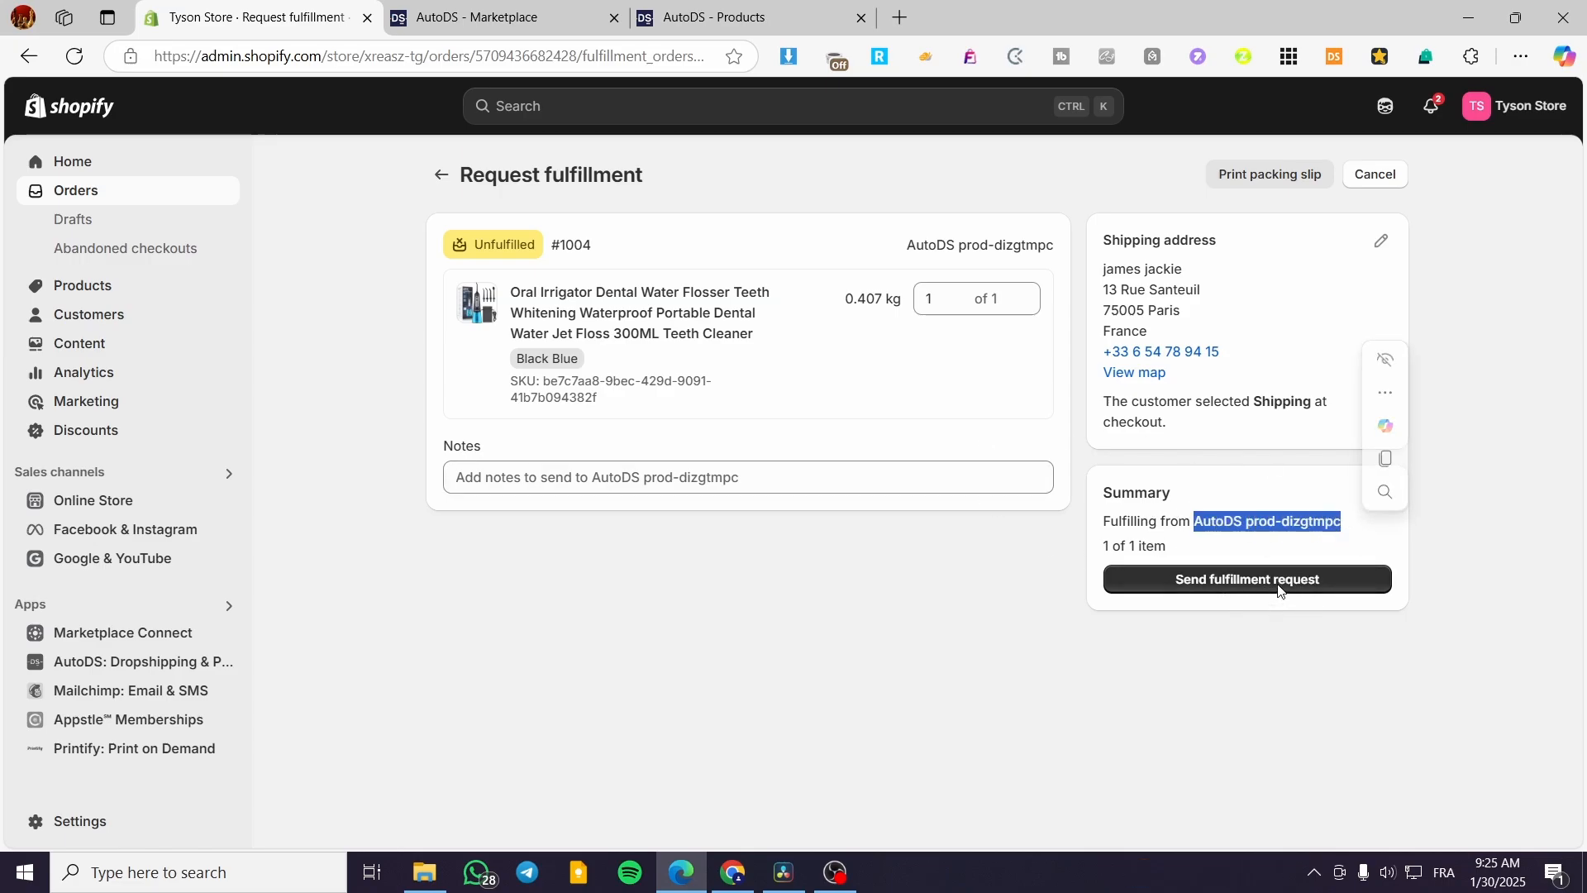
left_click(1278, 583)
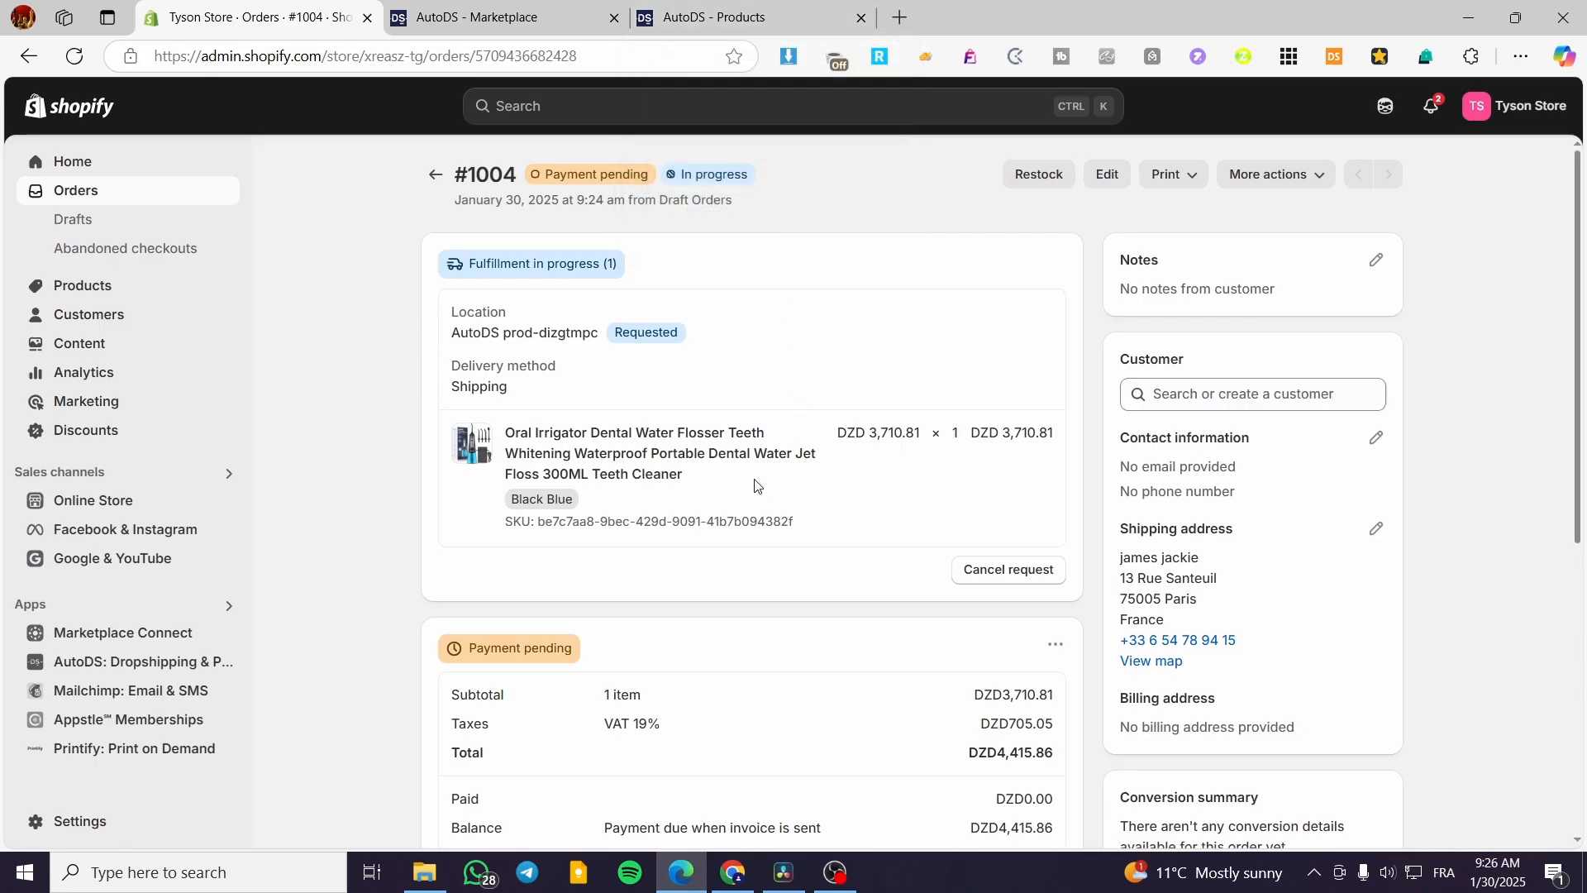
Open the Edit Order form for the Jan 23 Car Vacuum Cleaner order in AutoDS Orders.
left_click(792, 17)
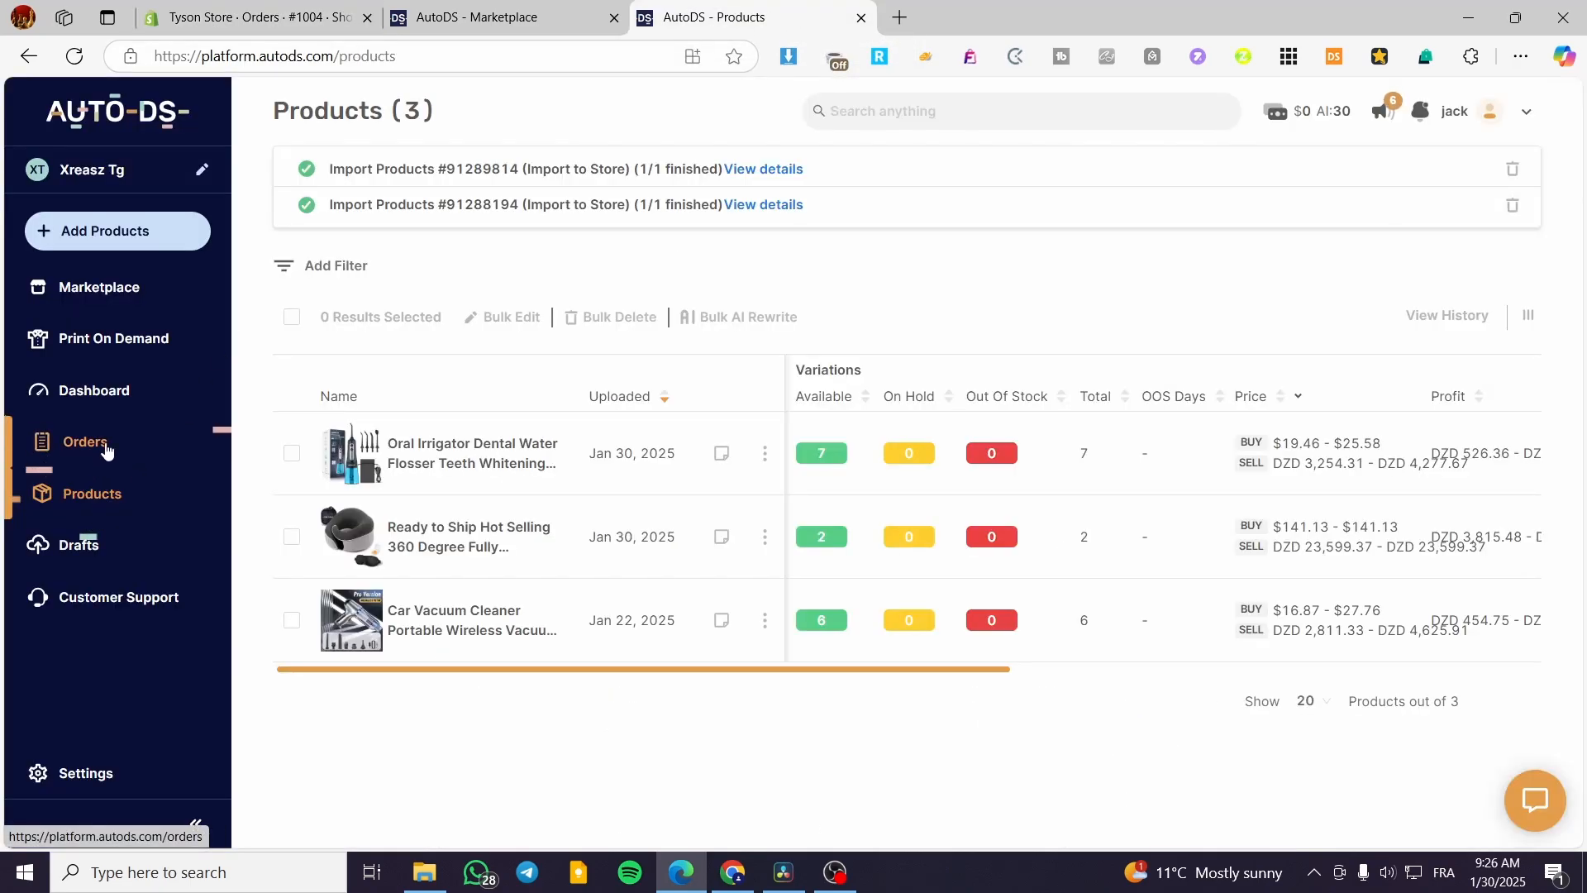
left_click(77, 442)
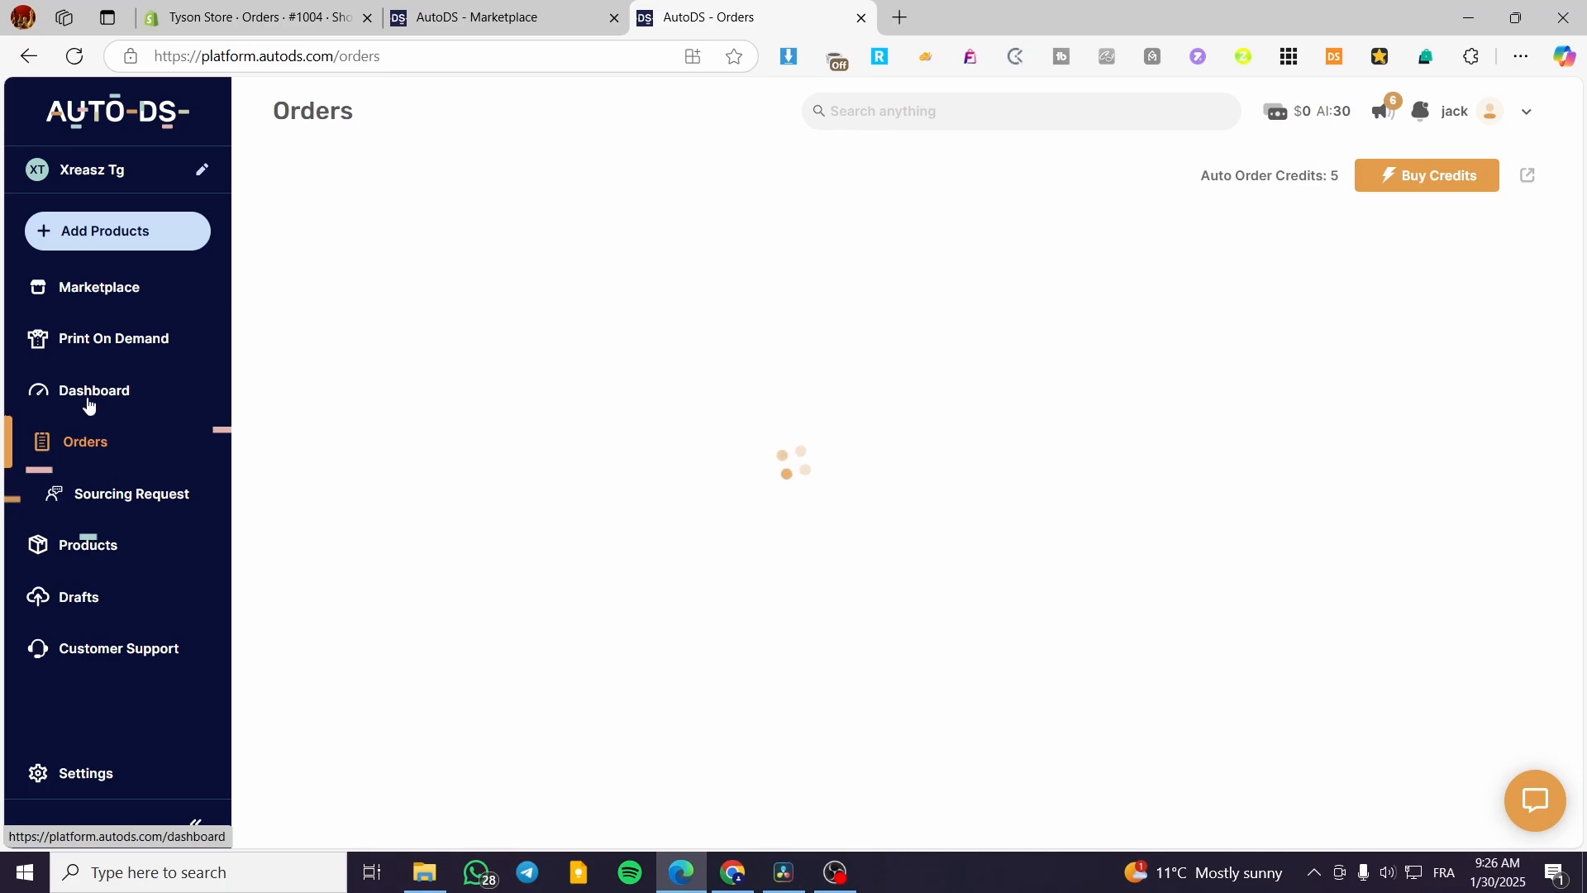
scroll(439, 494, "down", 1)
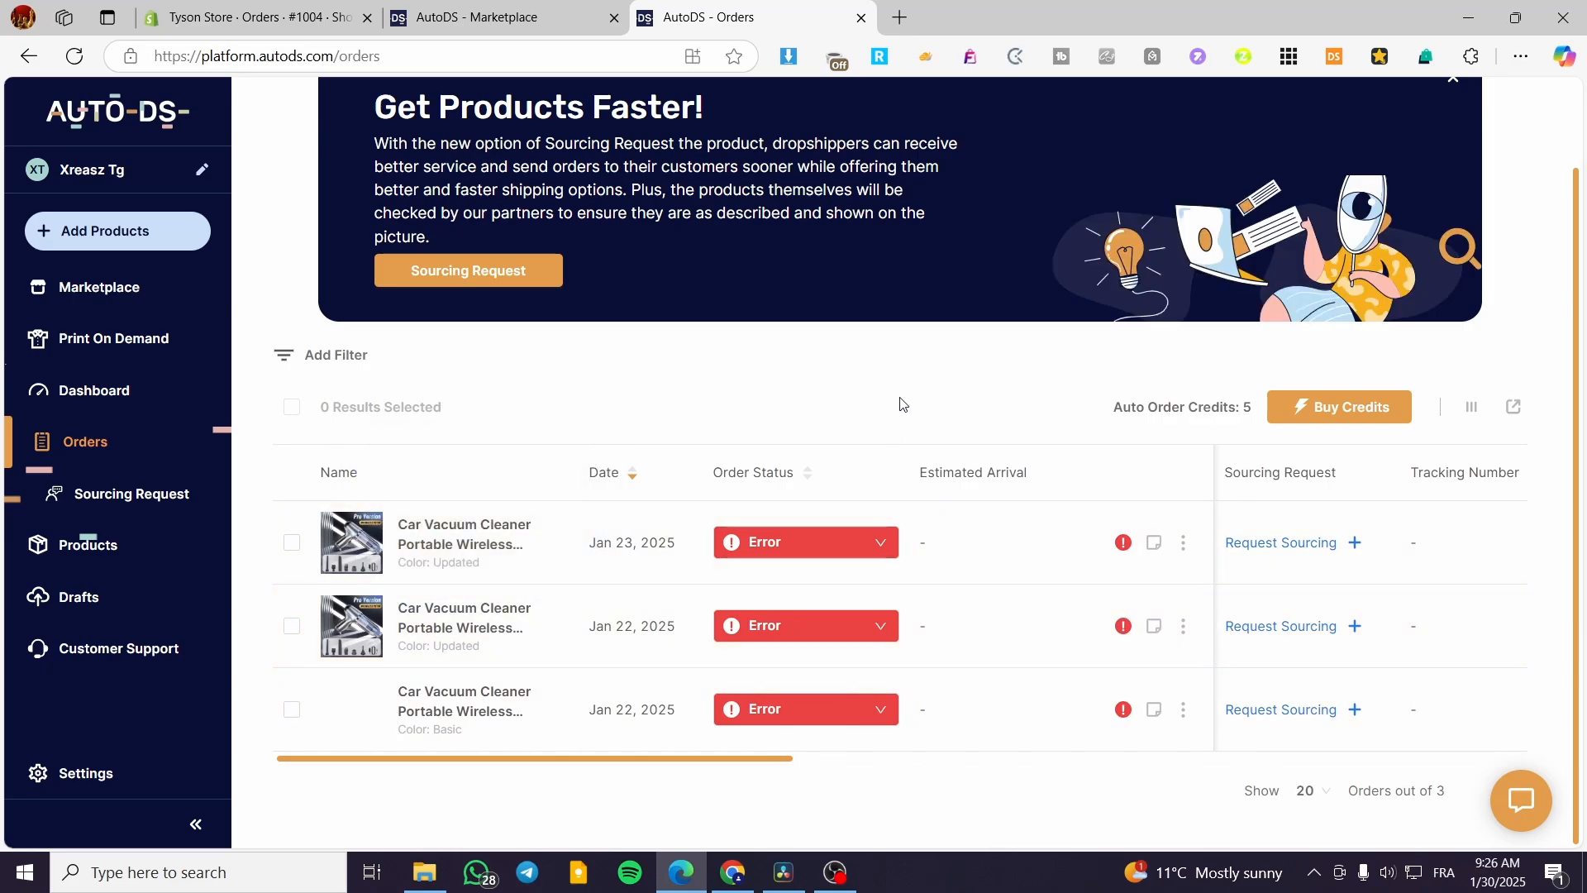
scroll(528, 443, "up", 1)
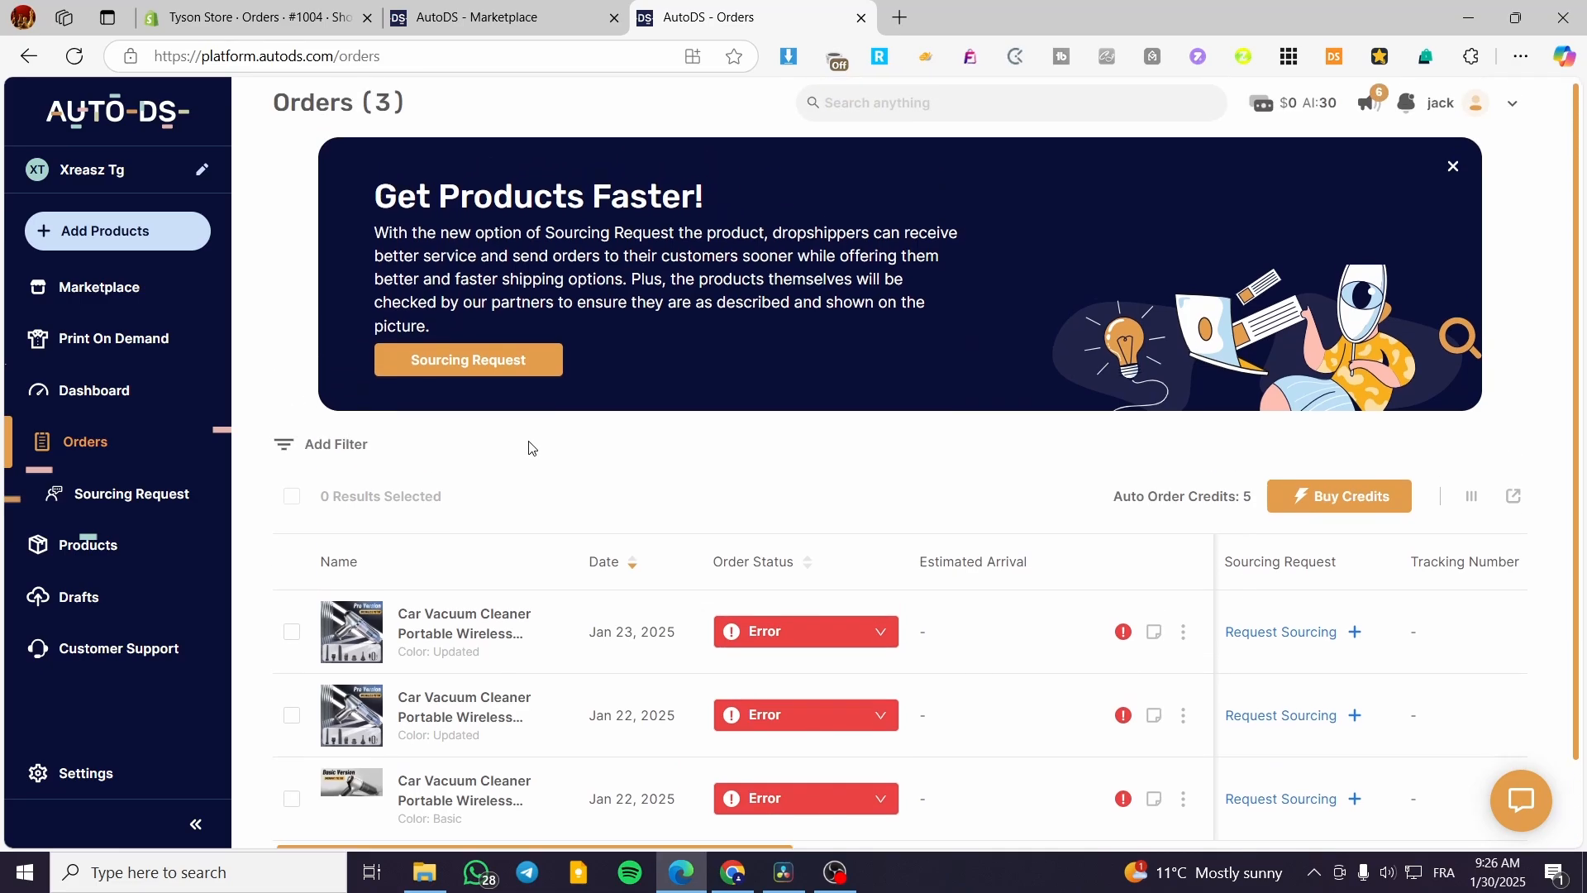
scroll(531, 451, "down", 1)
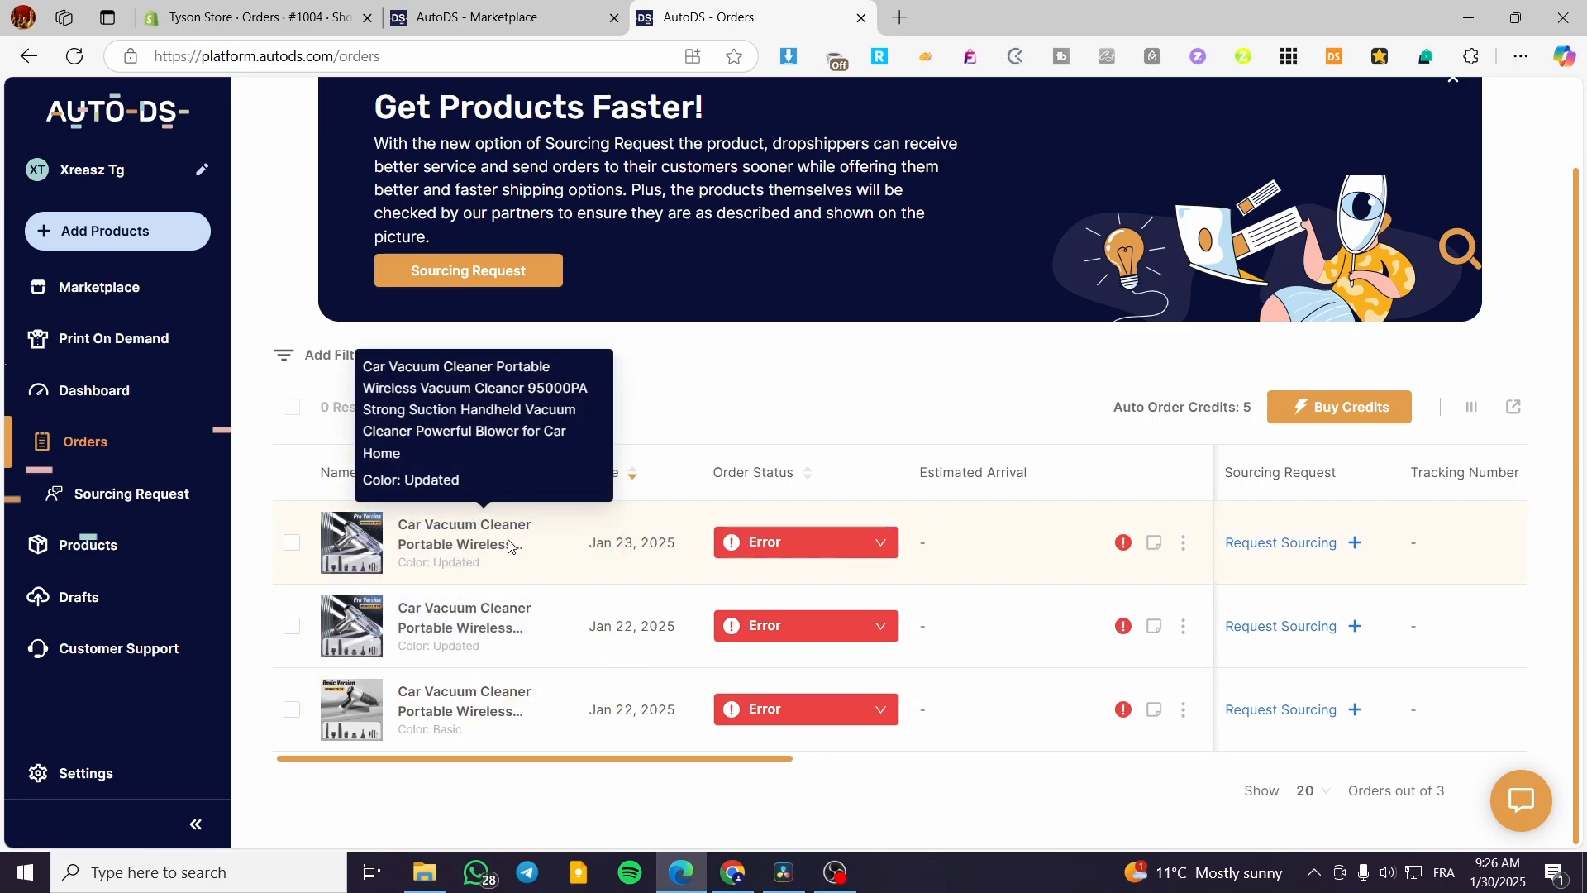
left_click(1187, 543)
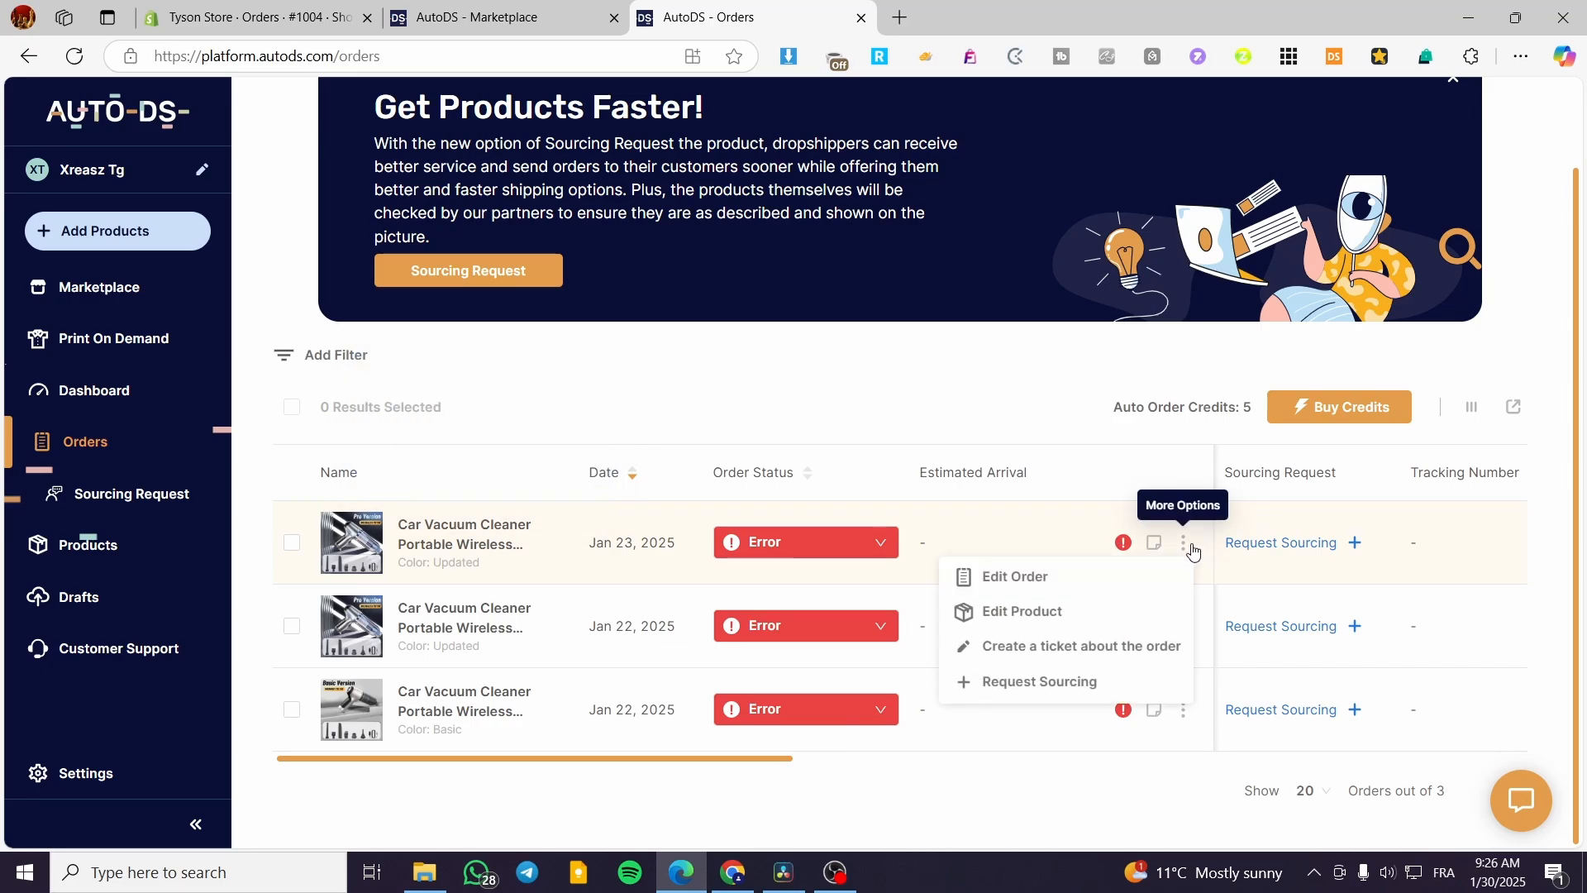
left_click(1118, 583)
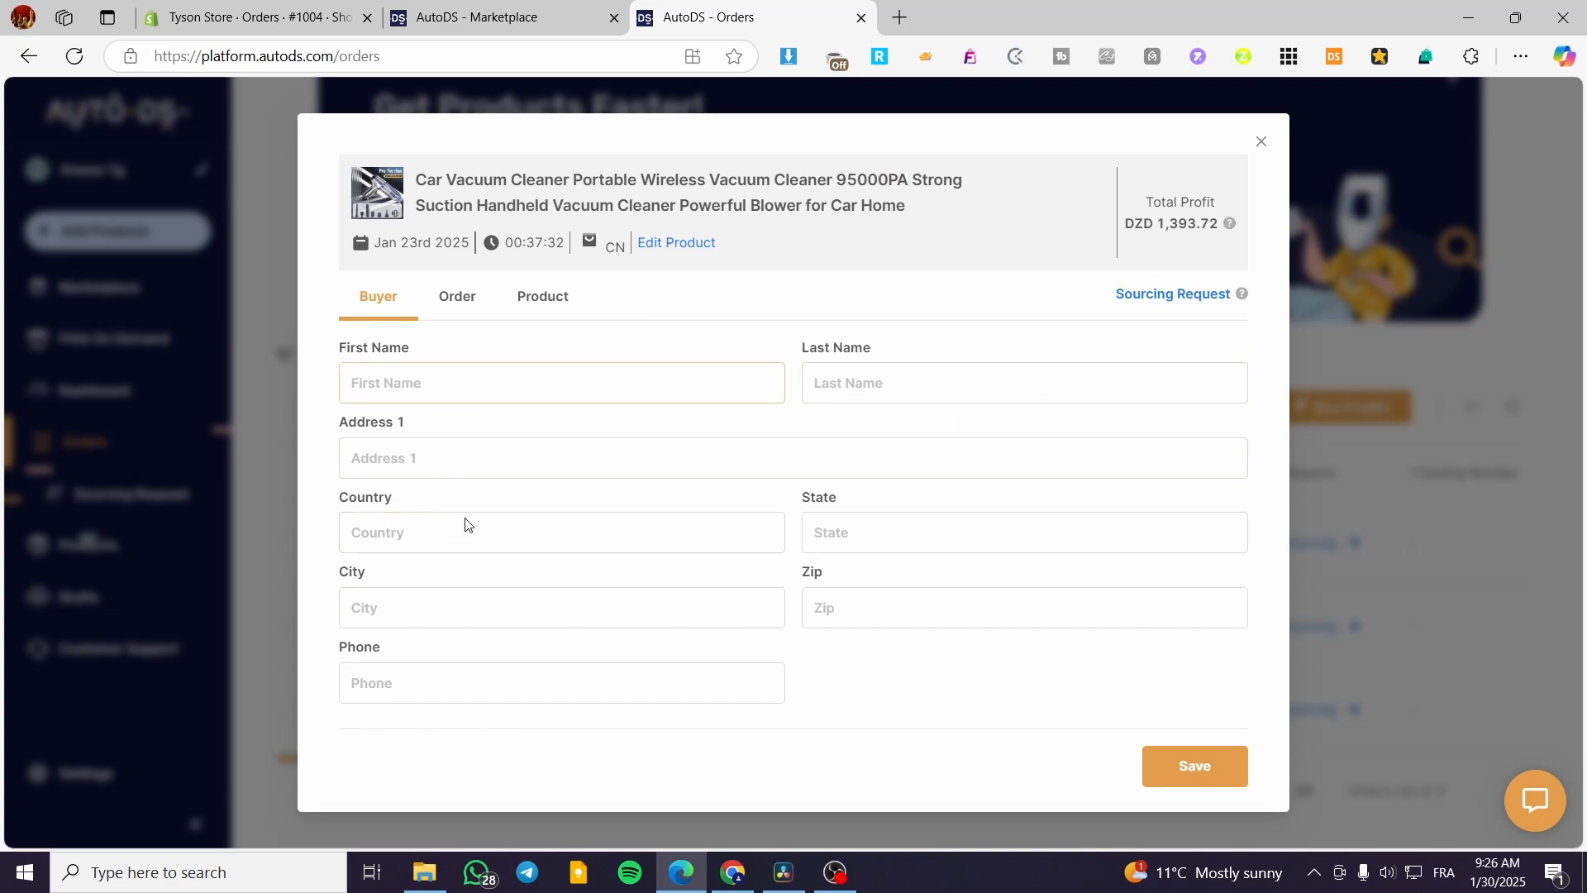
In the Order tab, set Status to Ordered and Buy Order ID to 123.
left_click(459, 302)
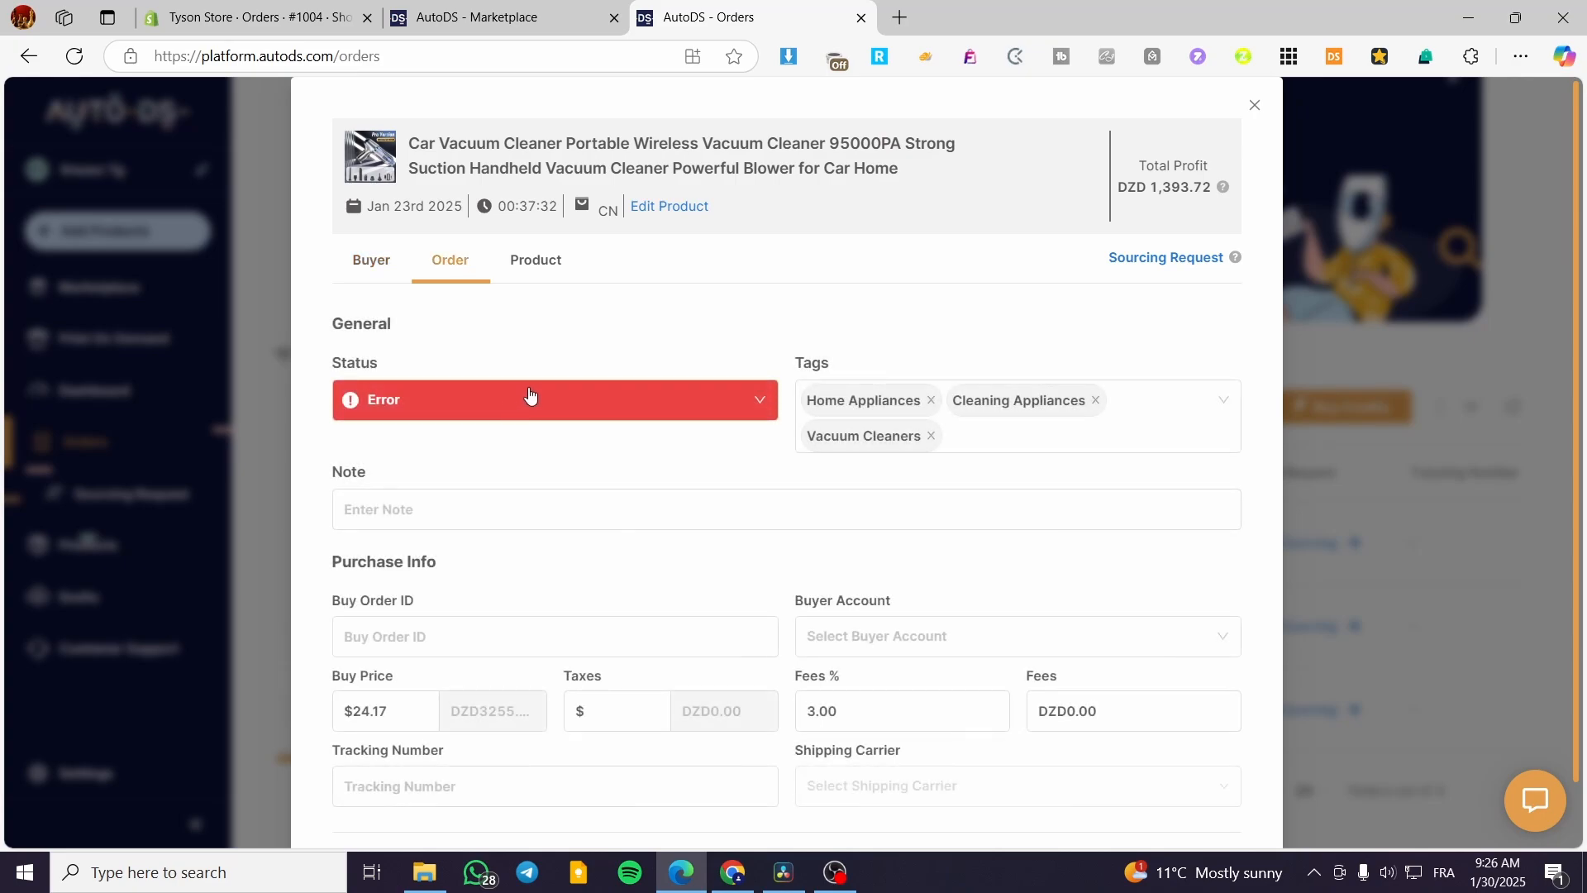
scroll(705, 328, "down", 1)
left_click(705, 328)
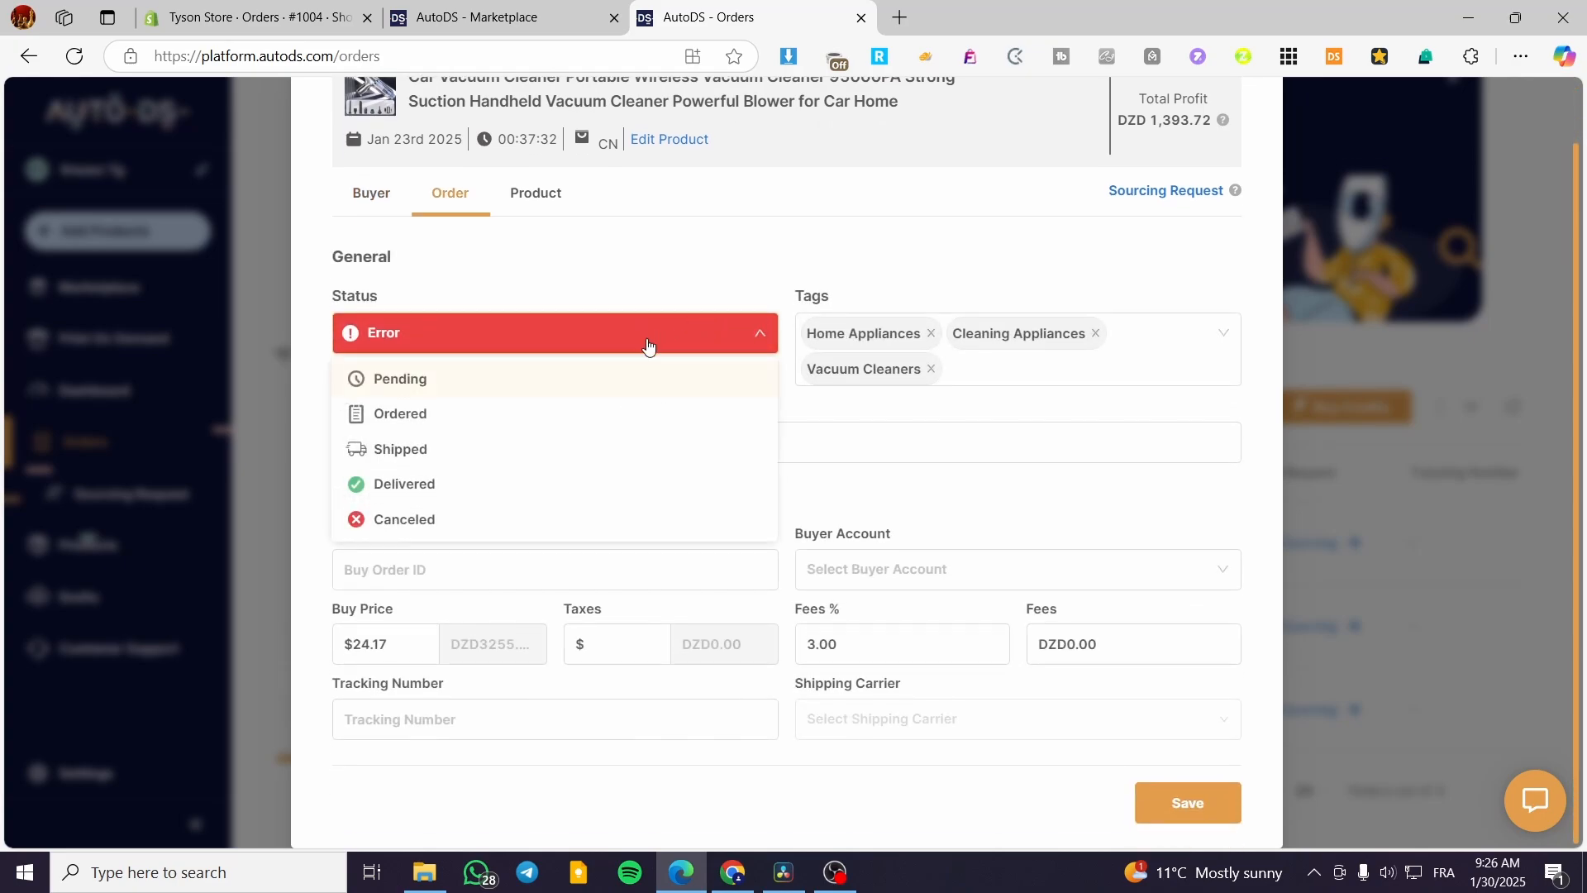
left_click(464, 418)
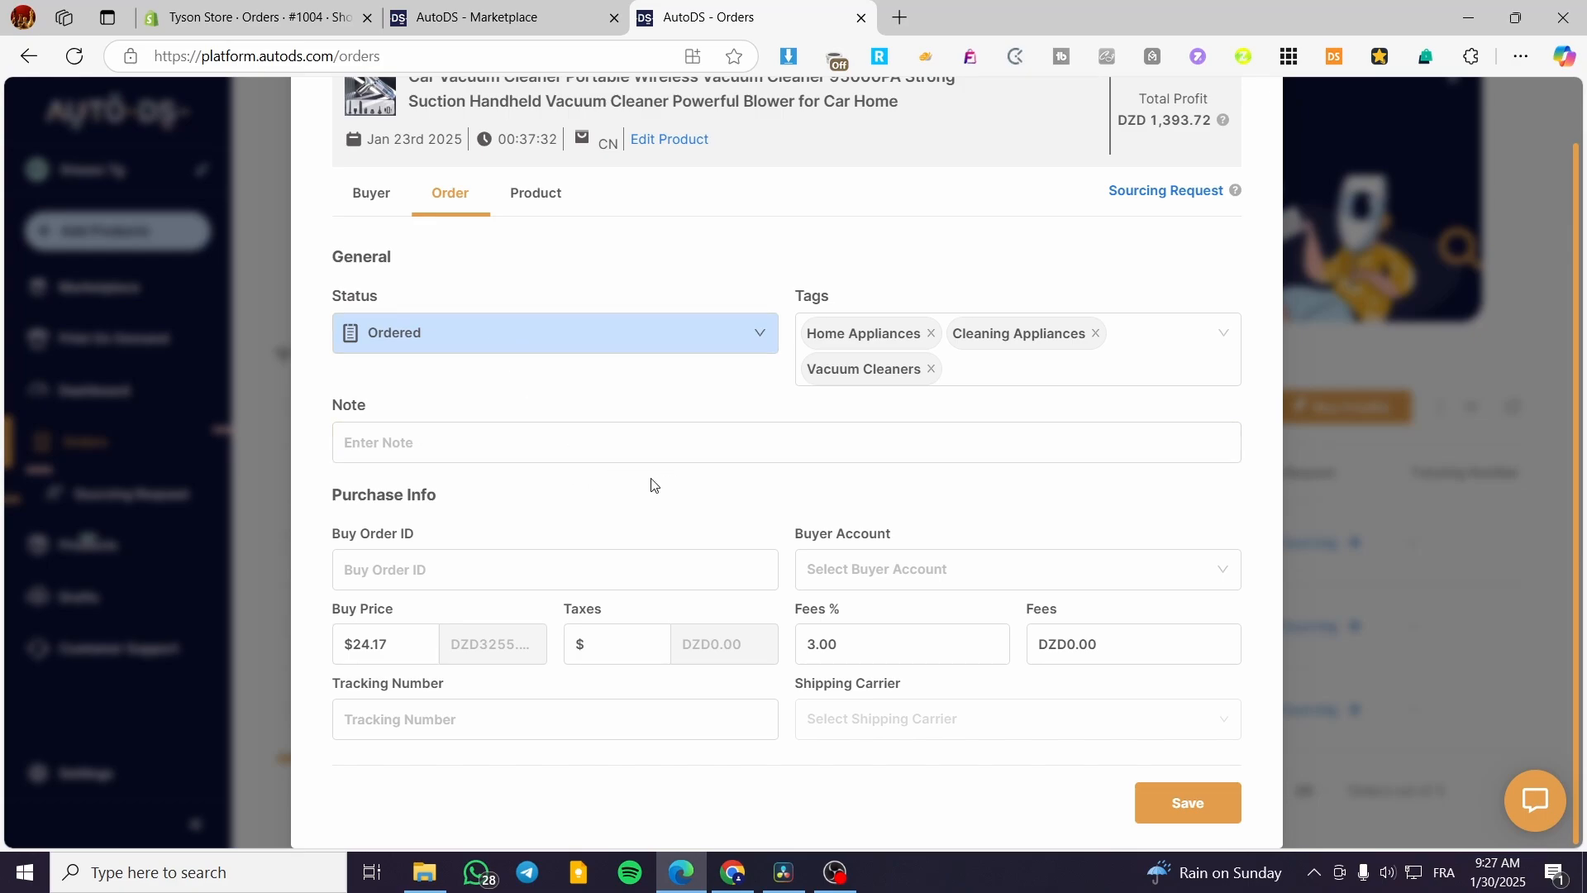
left_click(392, 573)
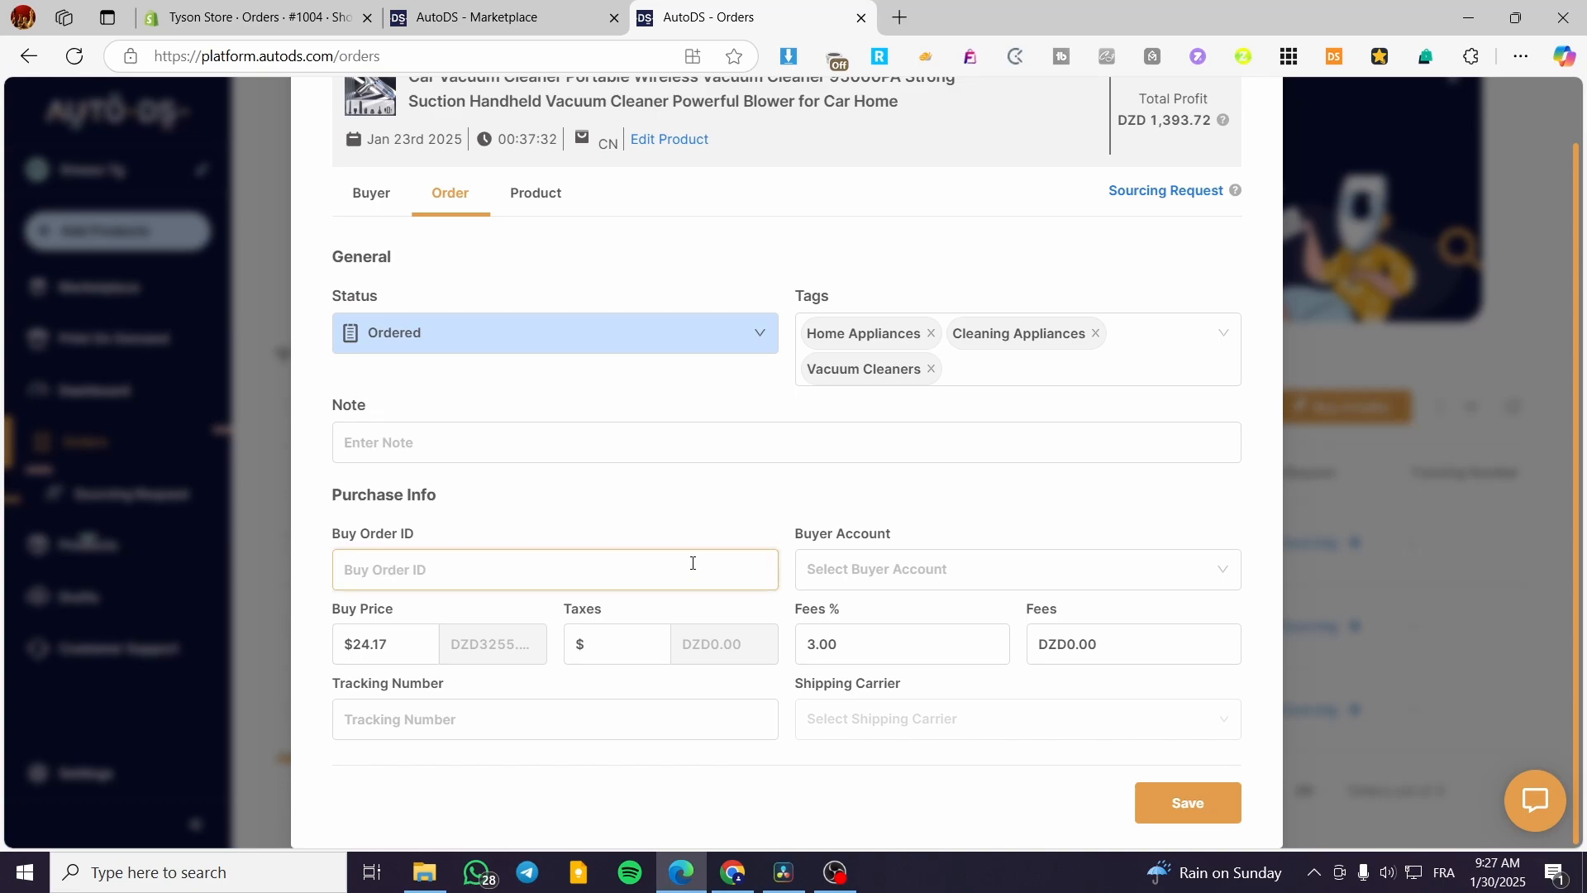
type("123")
left_click(917, 573)
left_click(1005, 504)
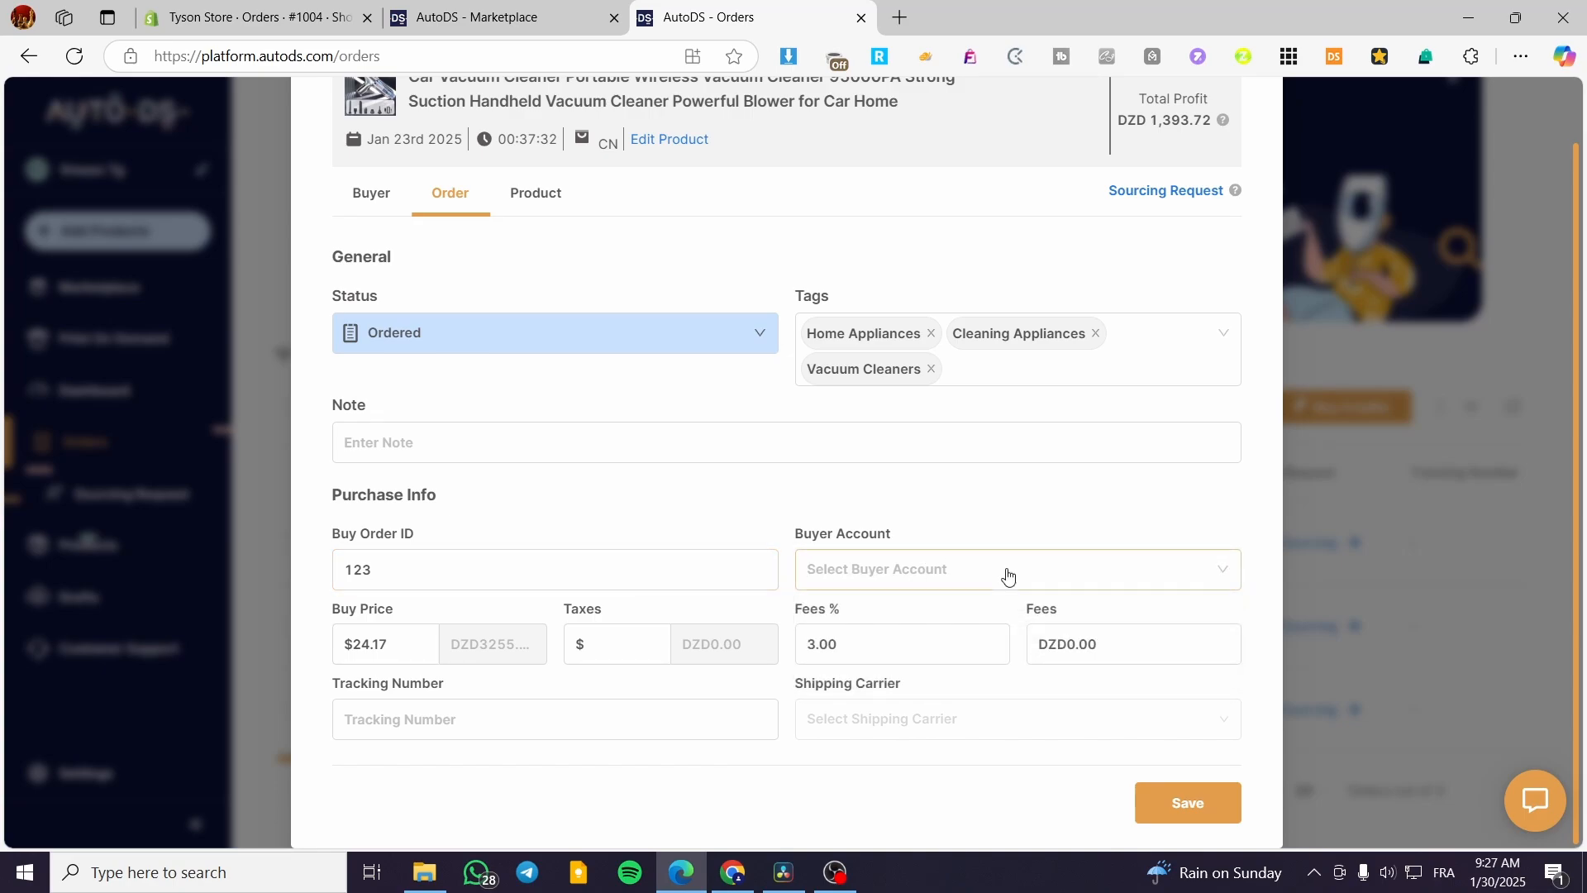
Choose UPS as the shipping carrier and save the order.
left_click(867, 639)
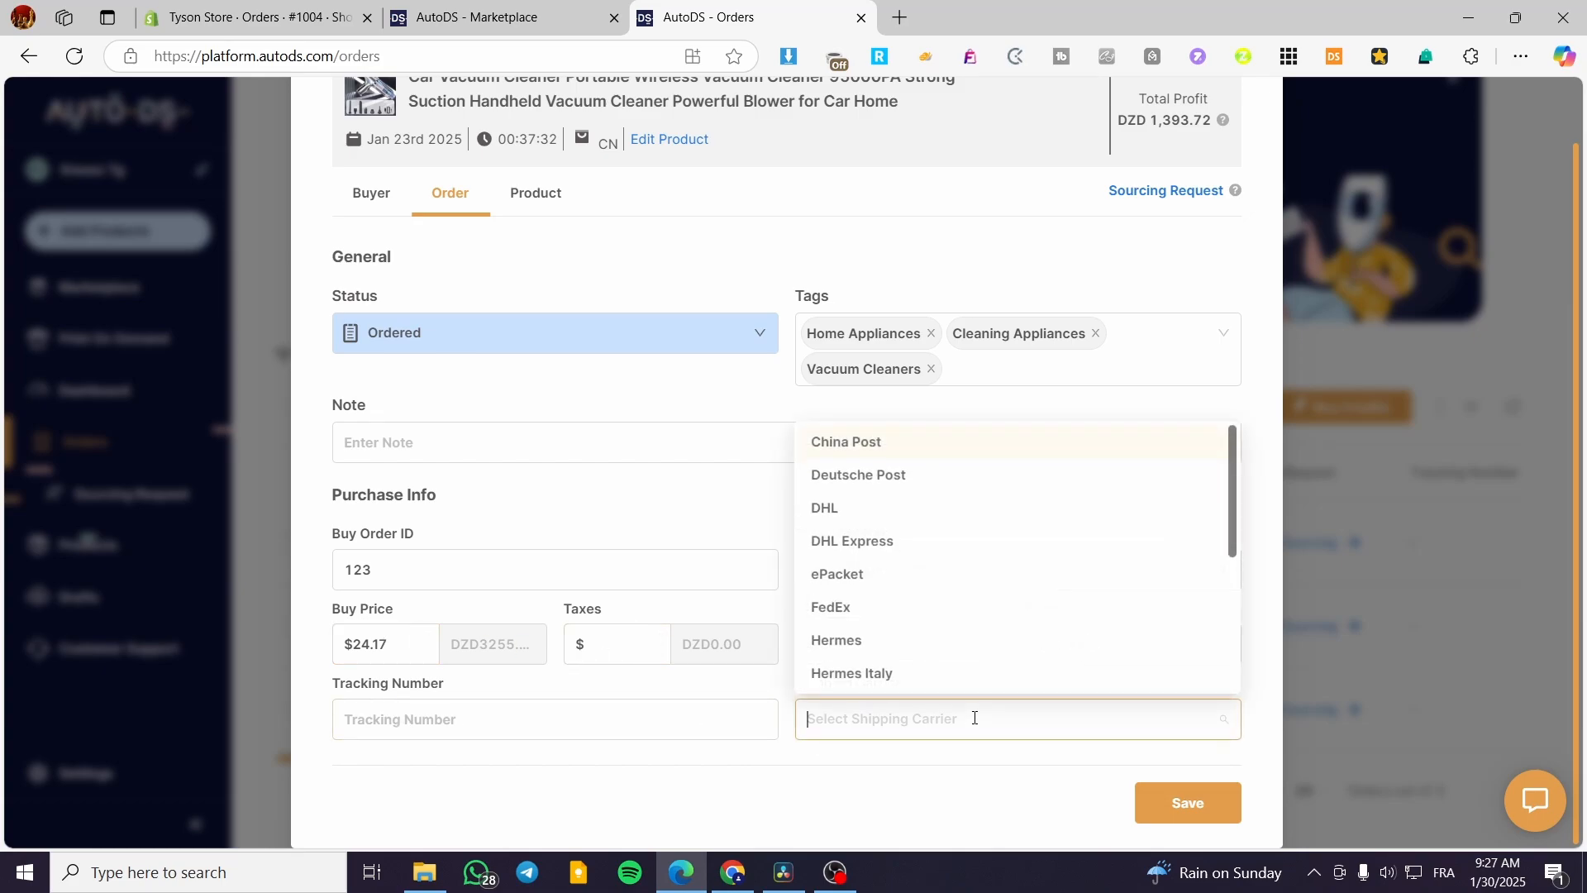
left_click(1246, 740)
left_click(1206, 729)
left_click(1041, 506)
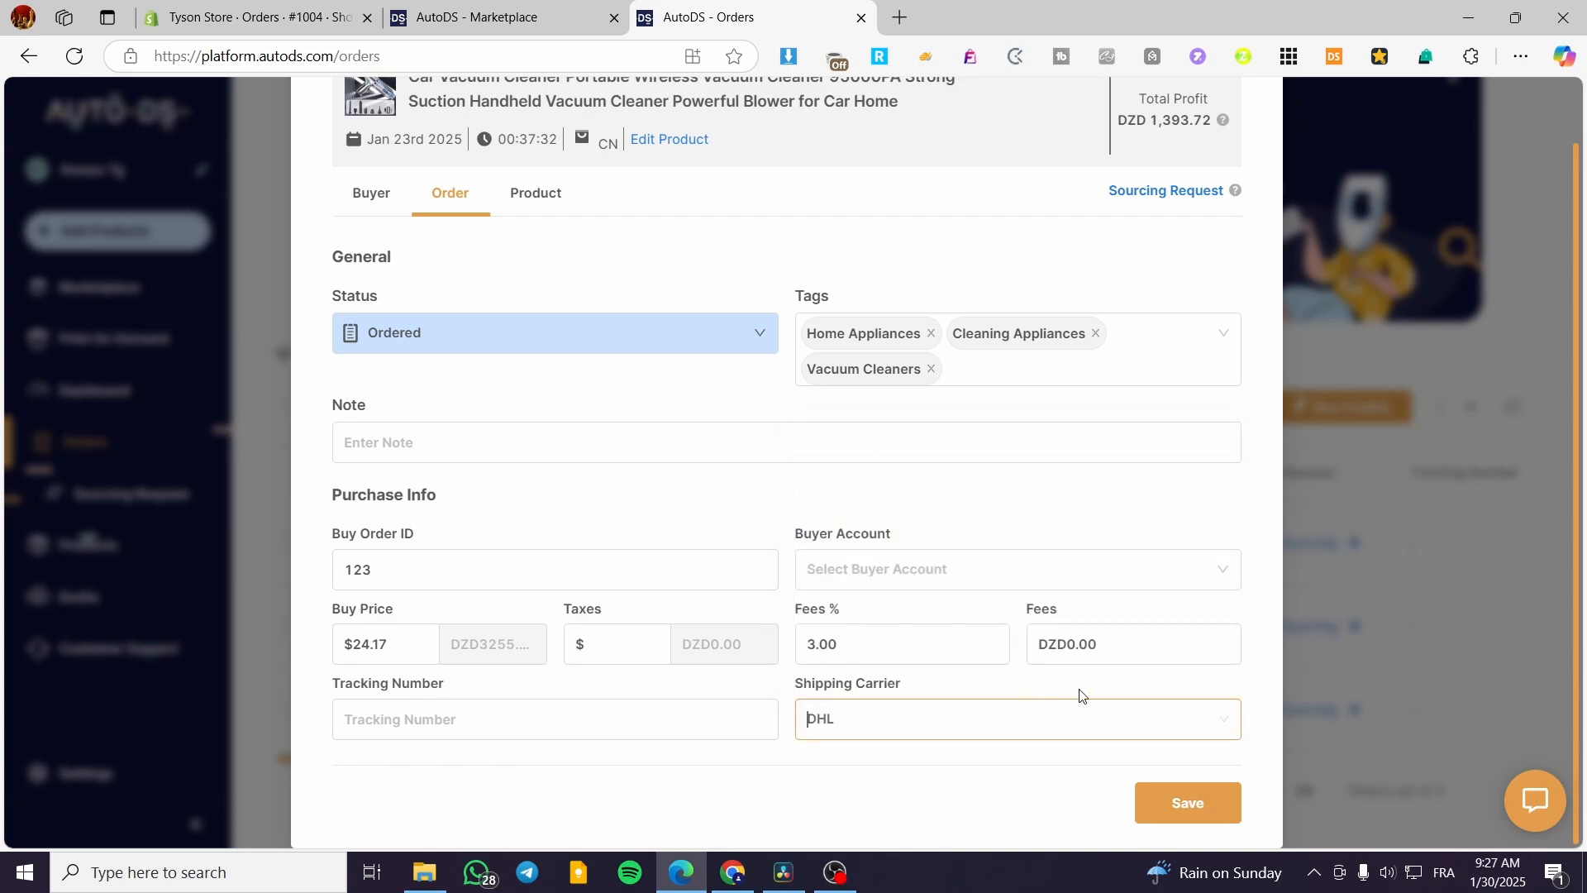
left_click(1197, 708)
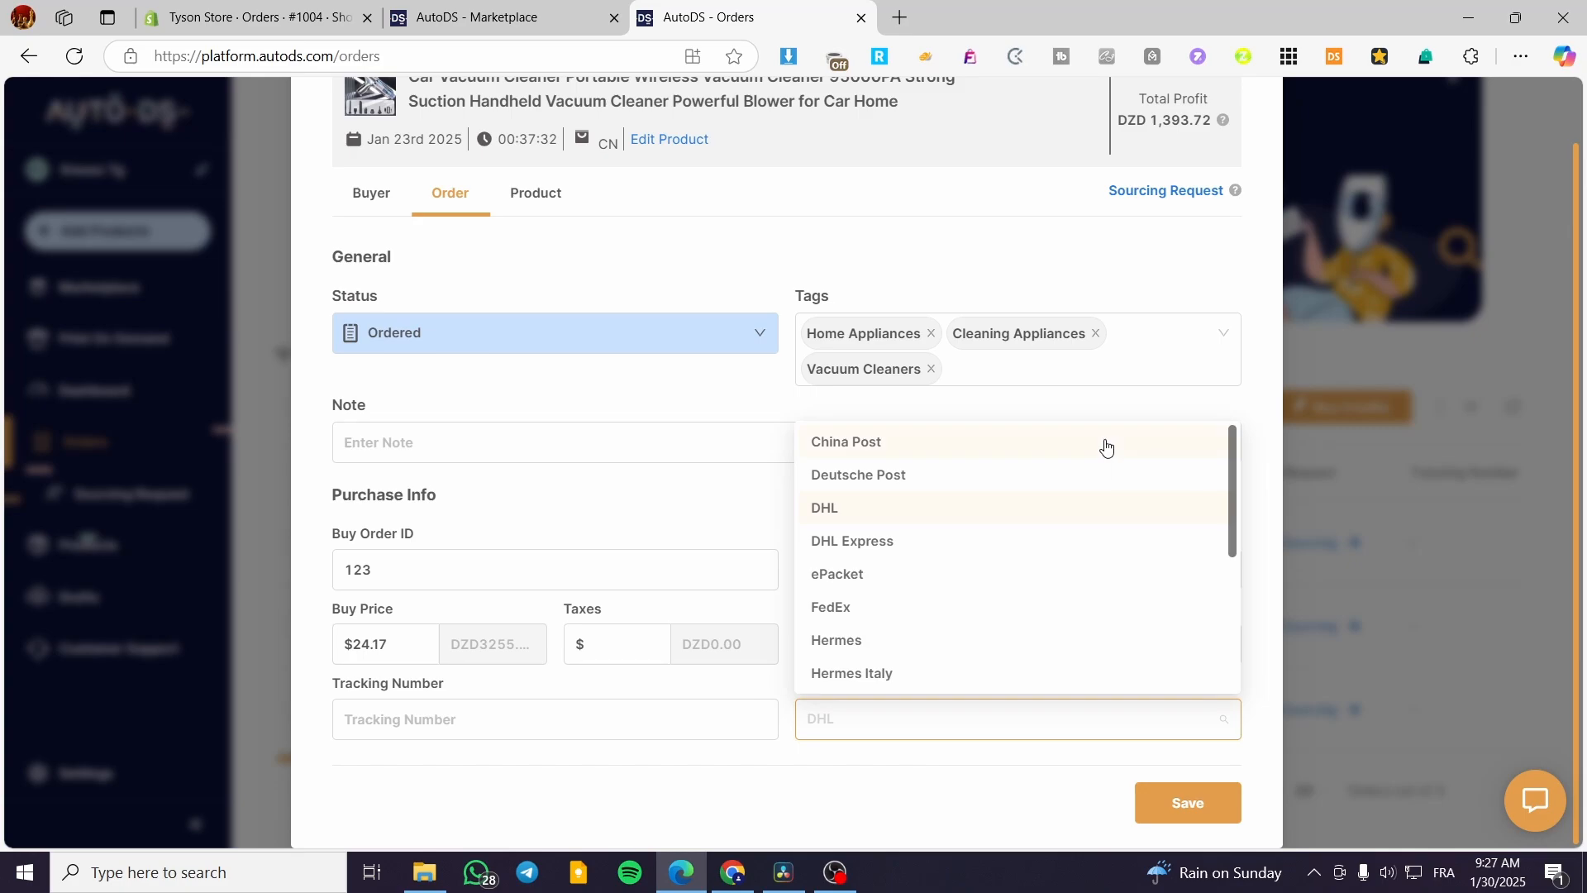
left_click(1106, 447)
left_click(1209, 794)
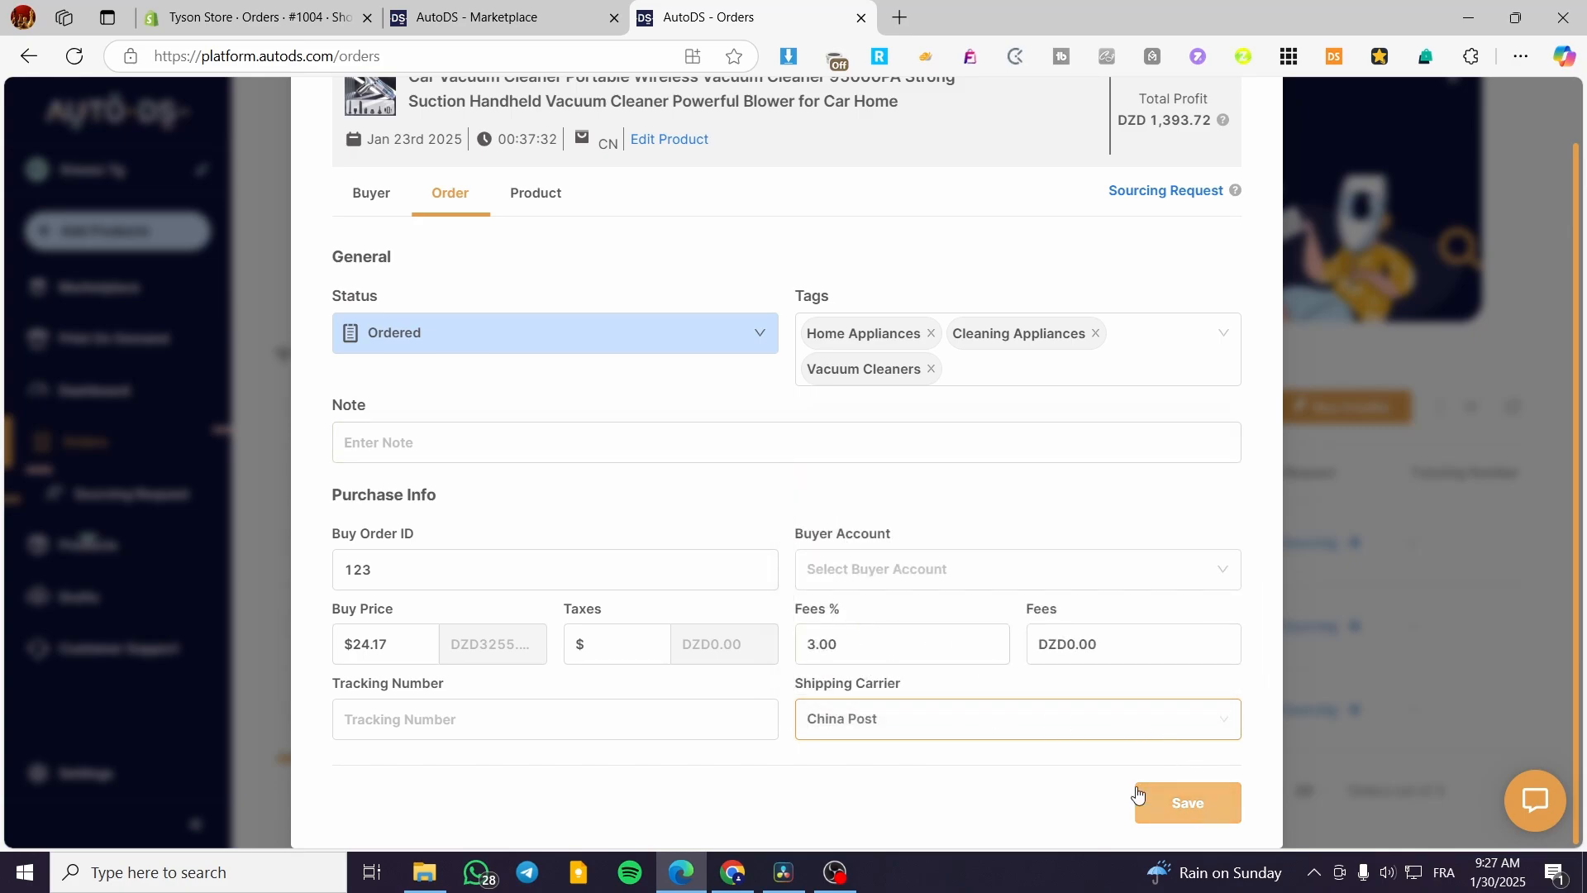
left_click(928, 713)
scroll(997, 657, "down", 5)
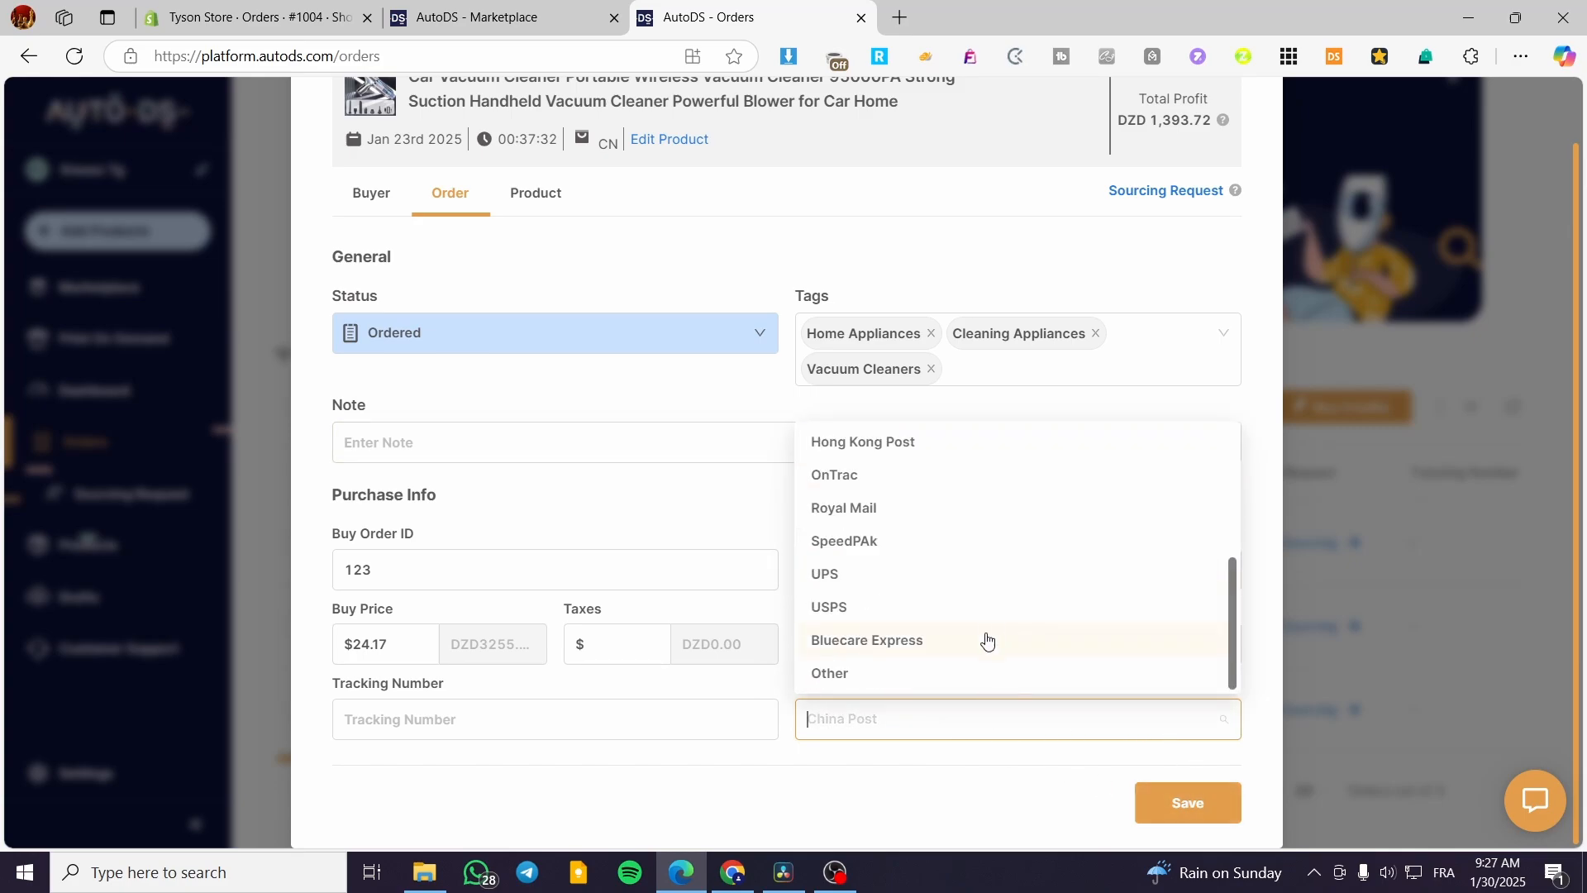
left_click(928, 575)
left_click(1202, 808)
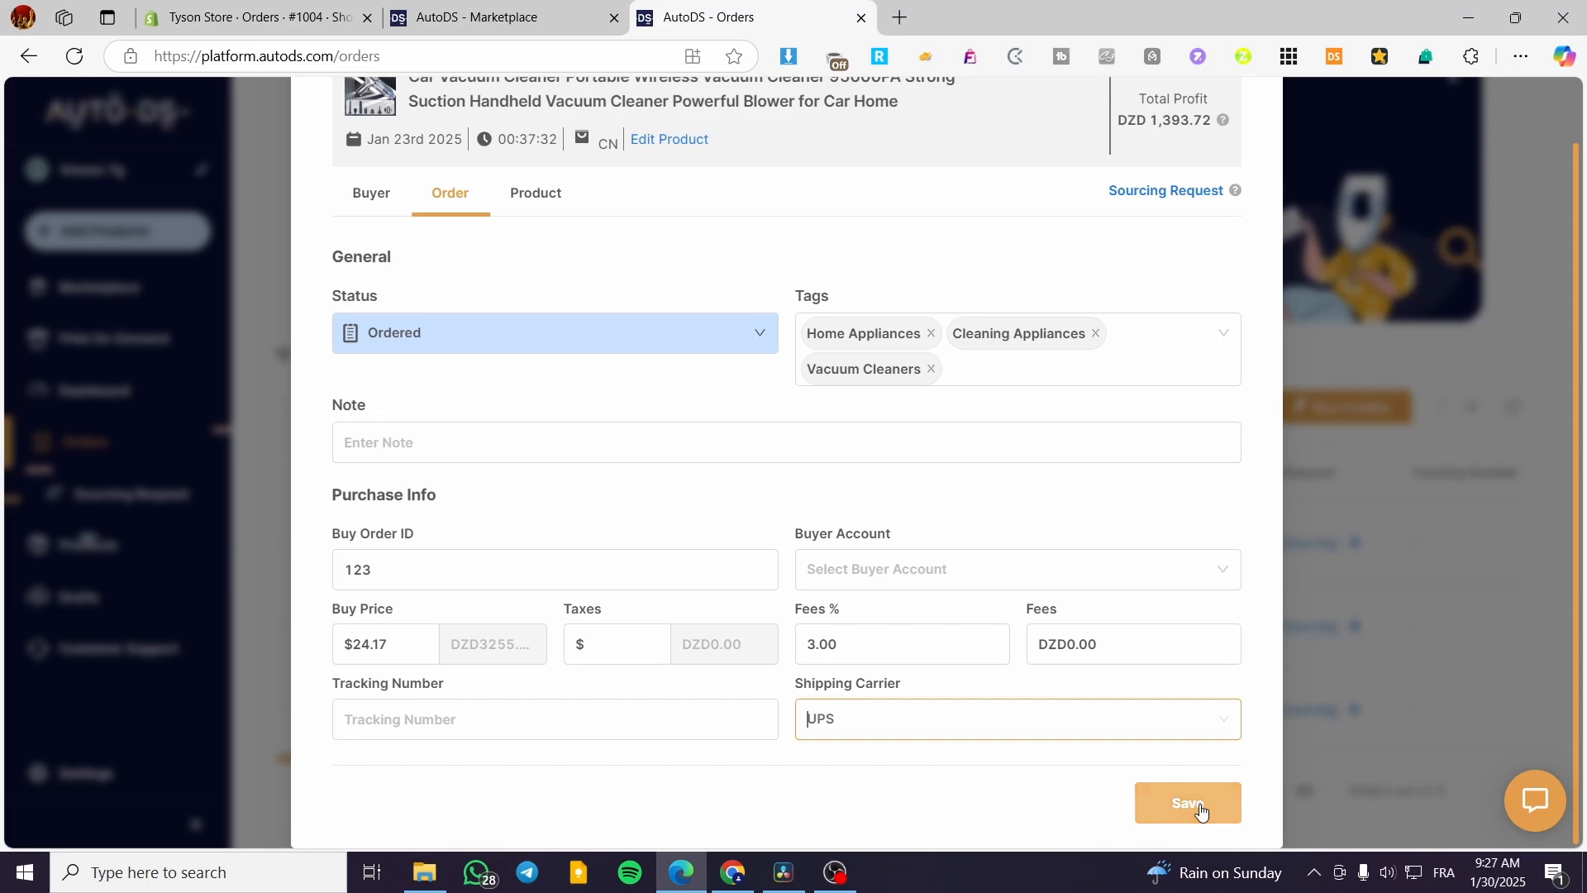
Save the vacuum order's product and supplier details.
scroll(587, 330, "up", 1)
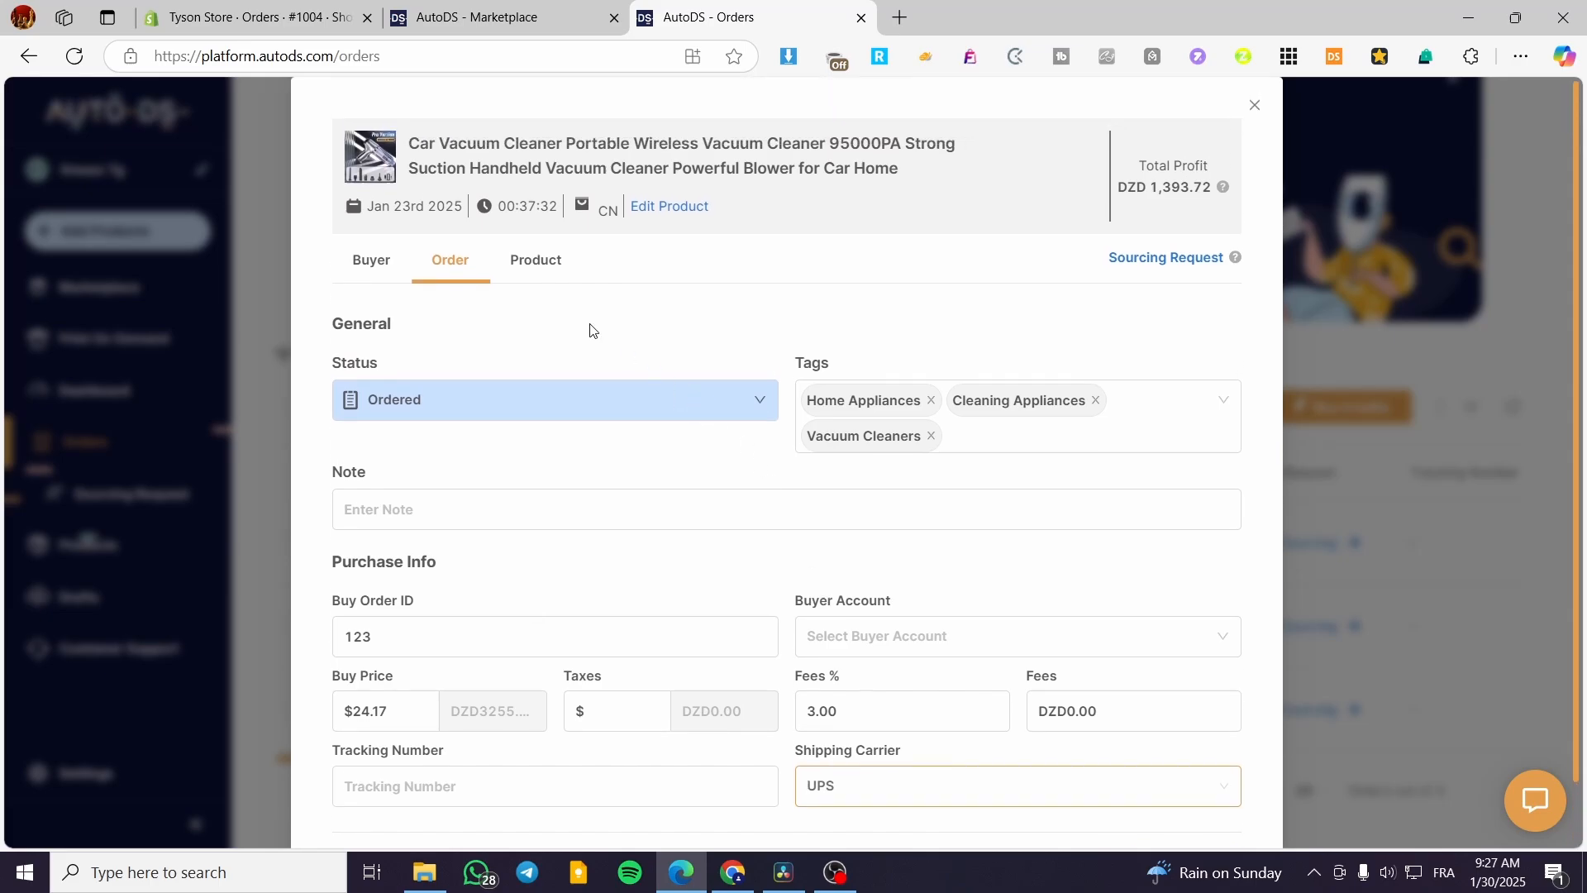
left_click(552, 264)
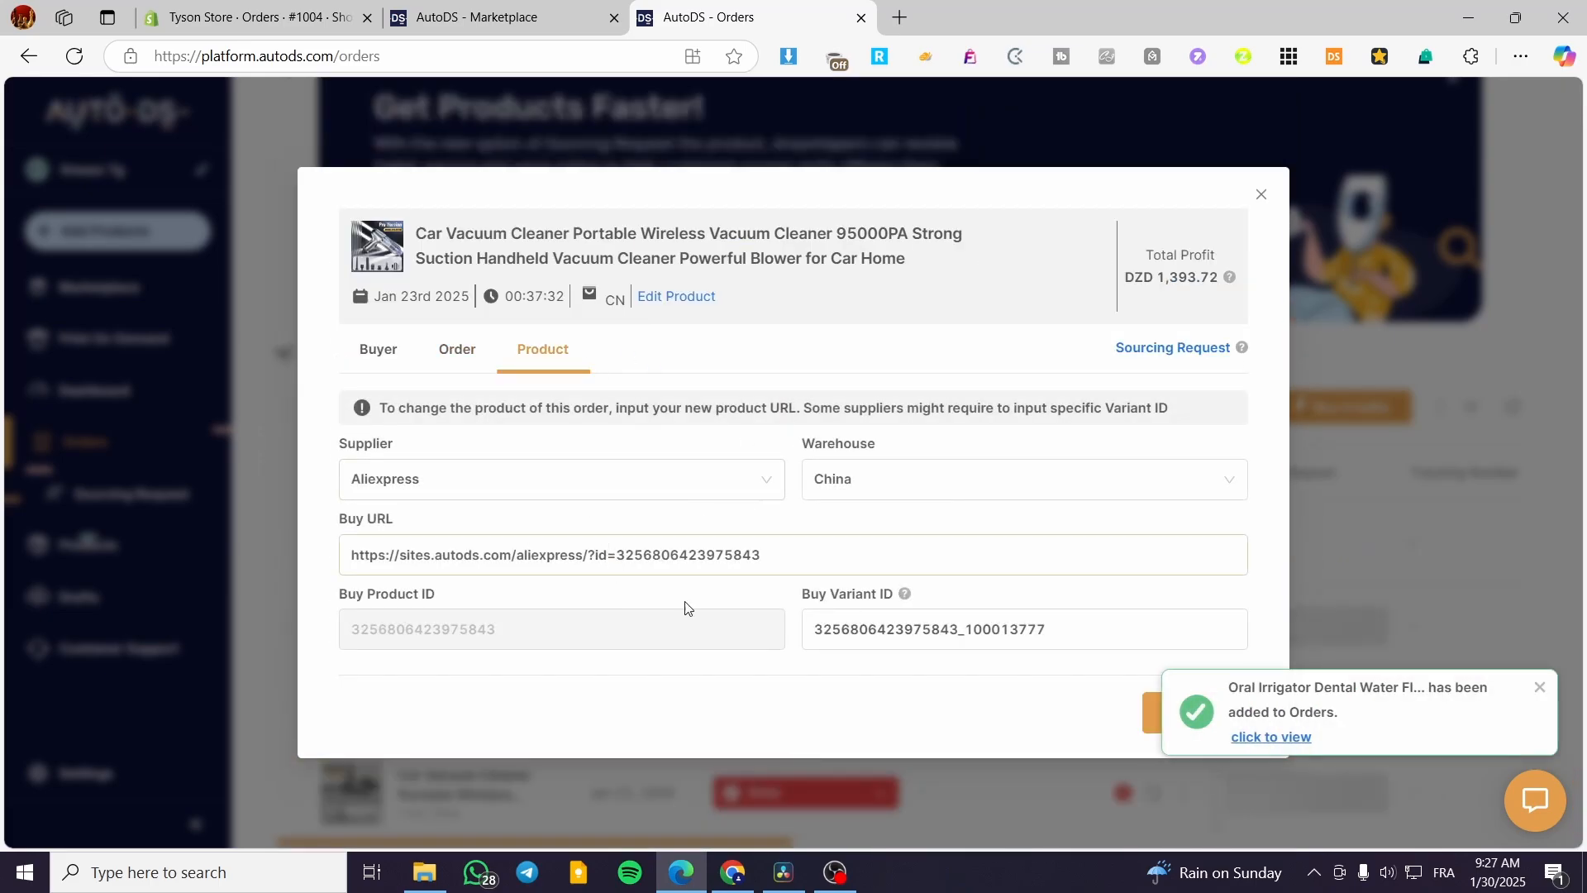
left_click(1543, 688)
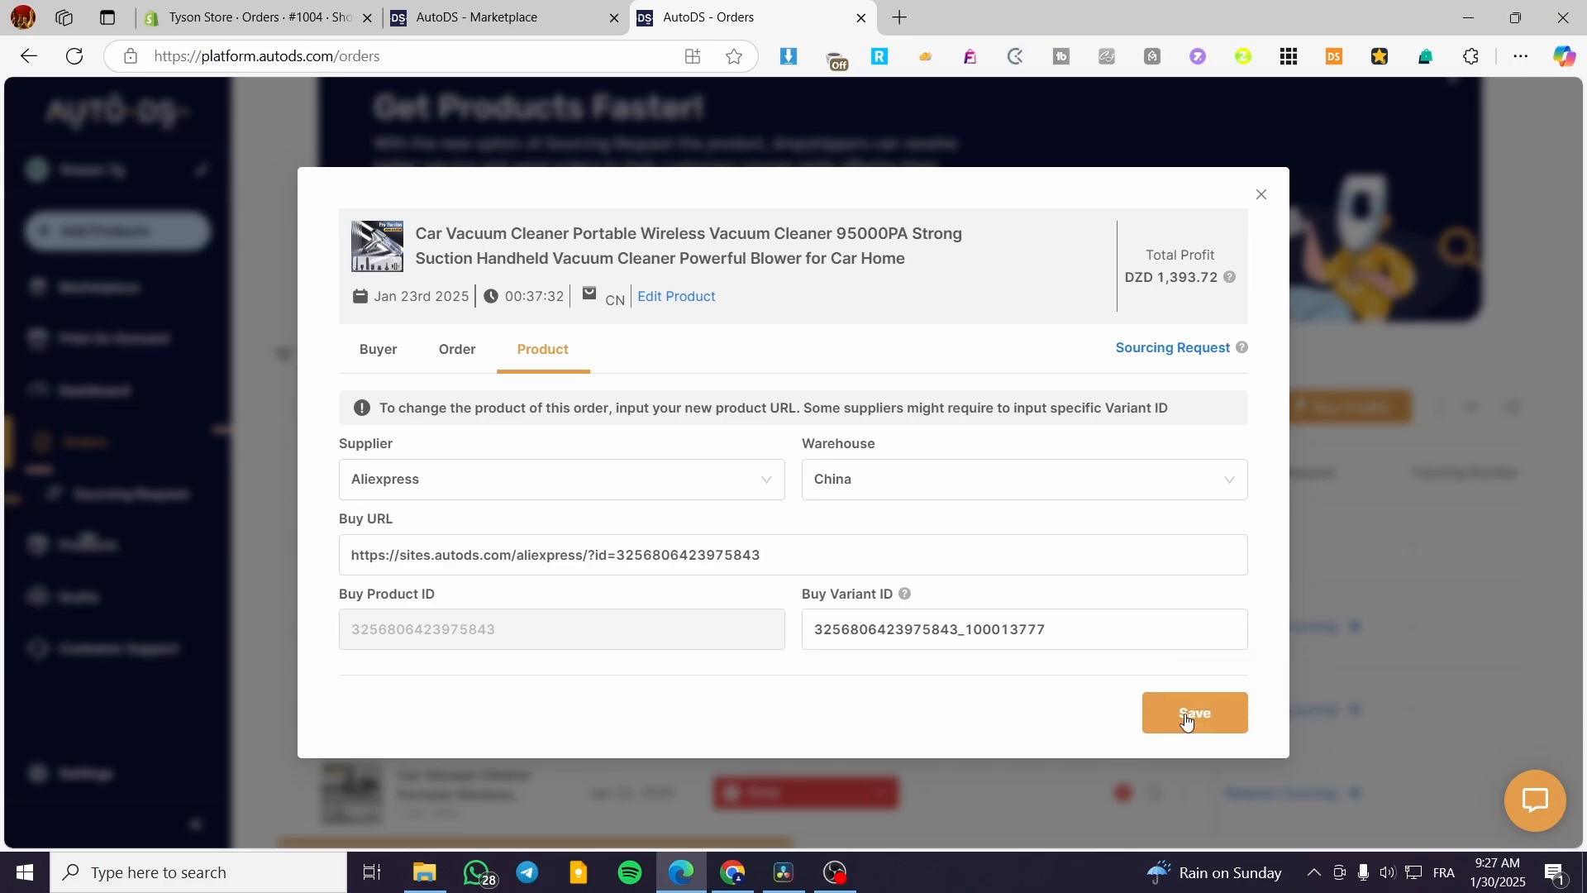
left_click(1174, 733)
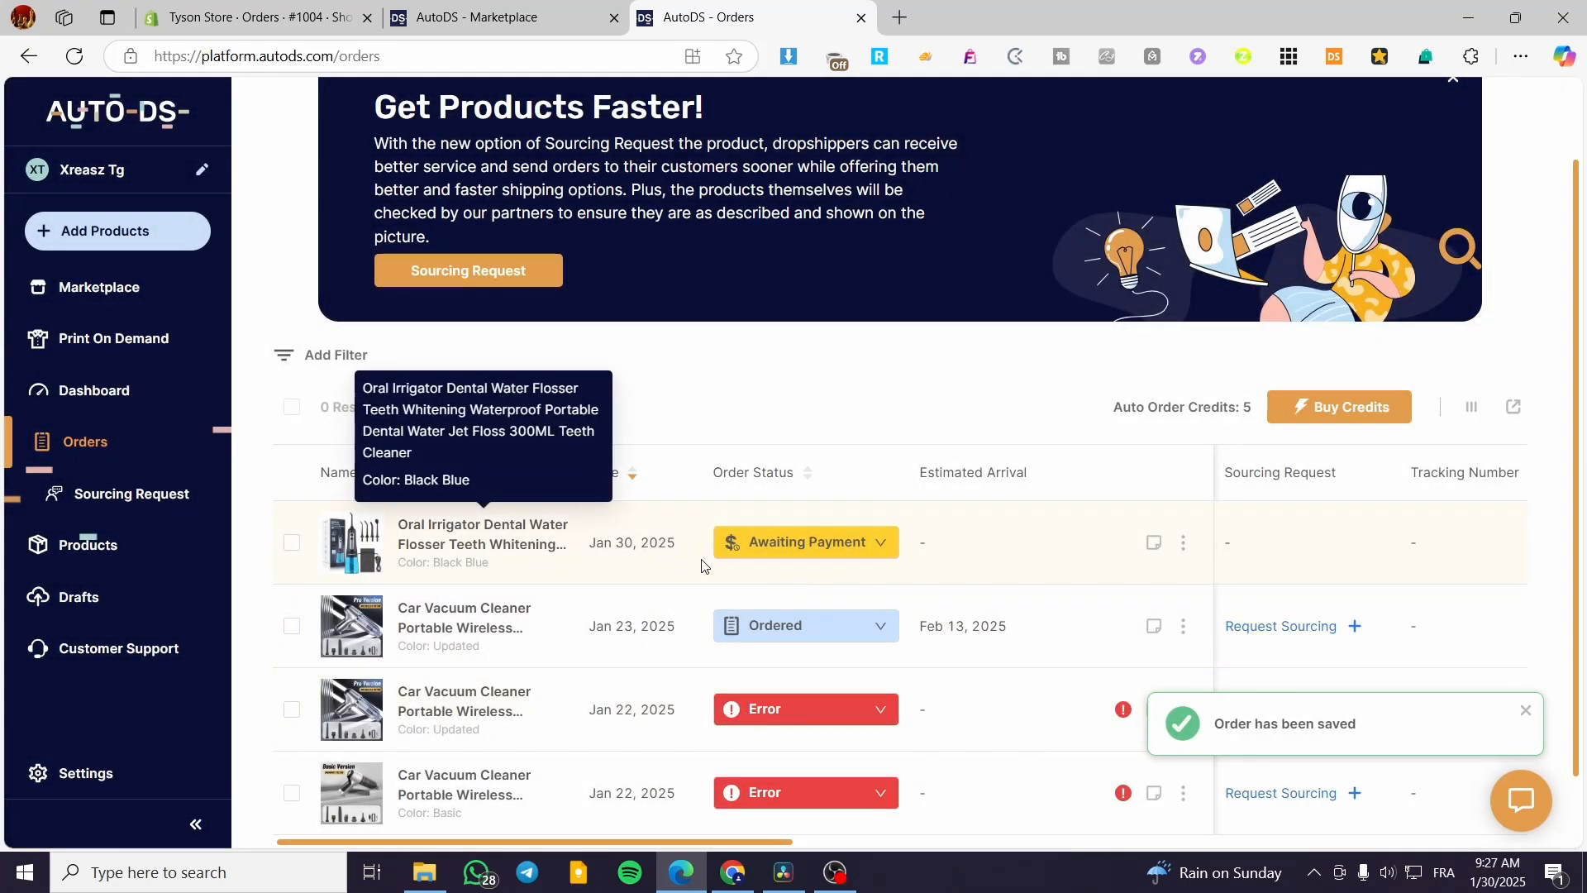
left_click(1187, 546)
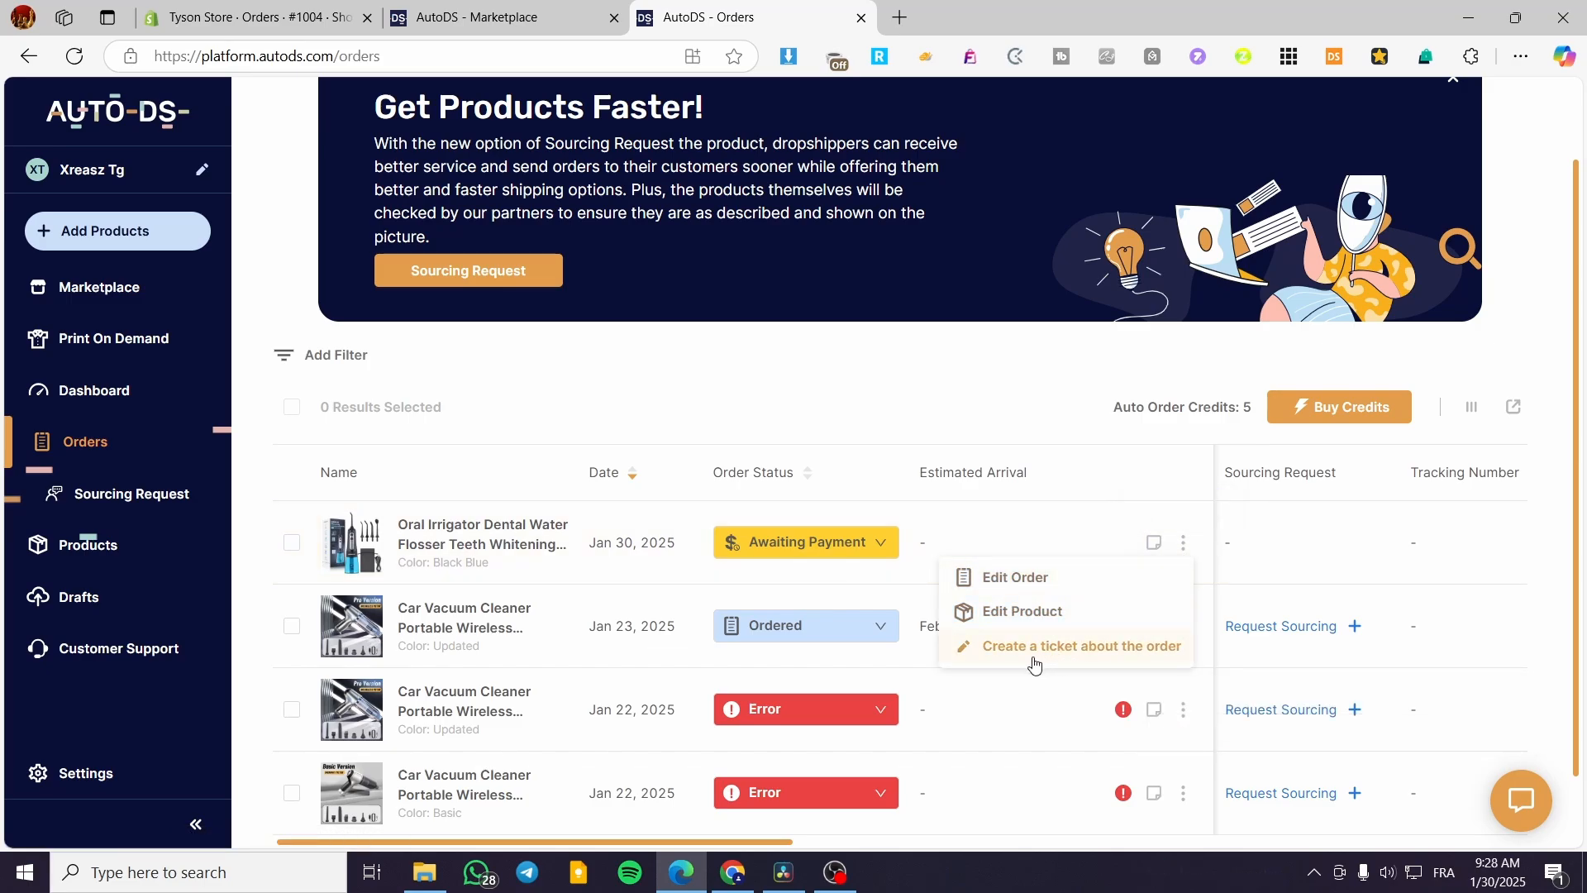
left_click(873, 552)
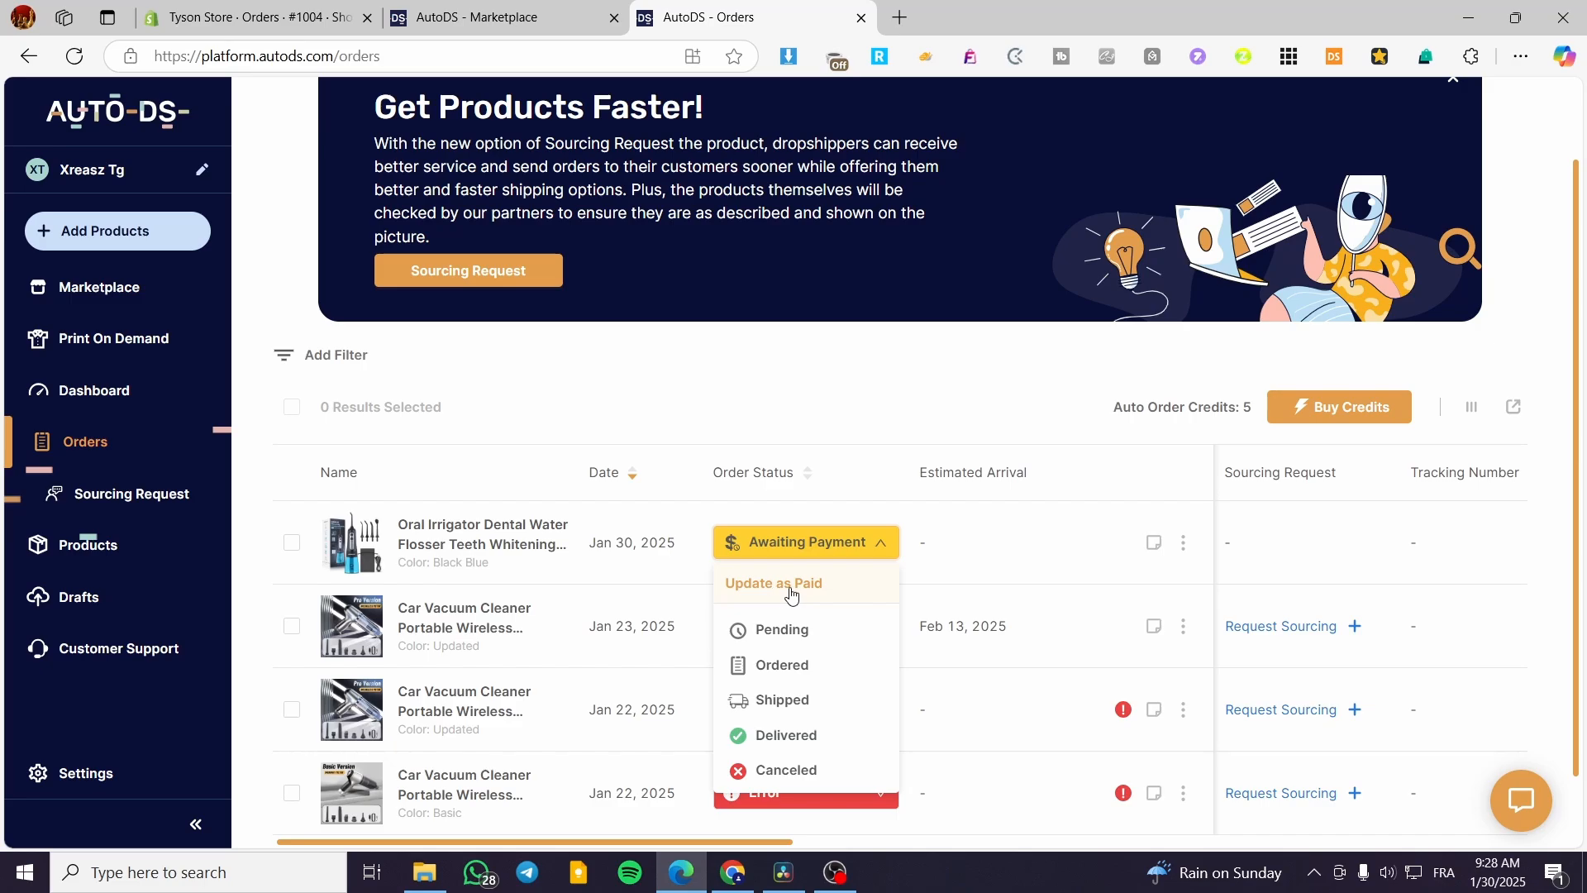
left_click(978, 589)
left_click(882, 628)
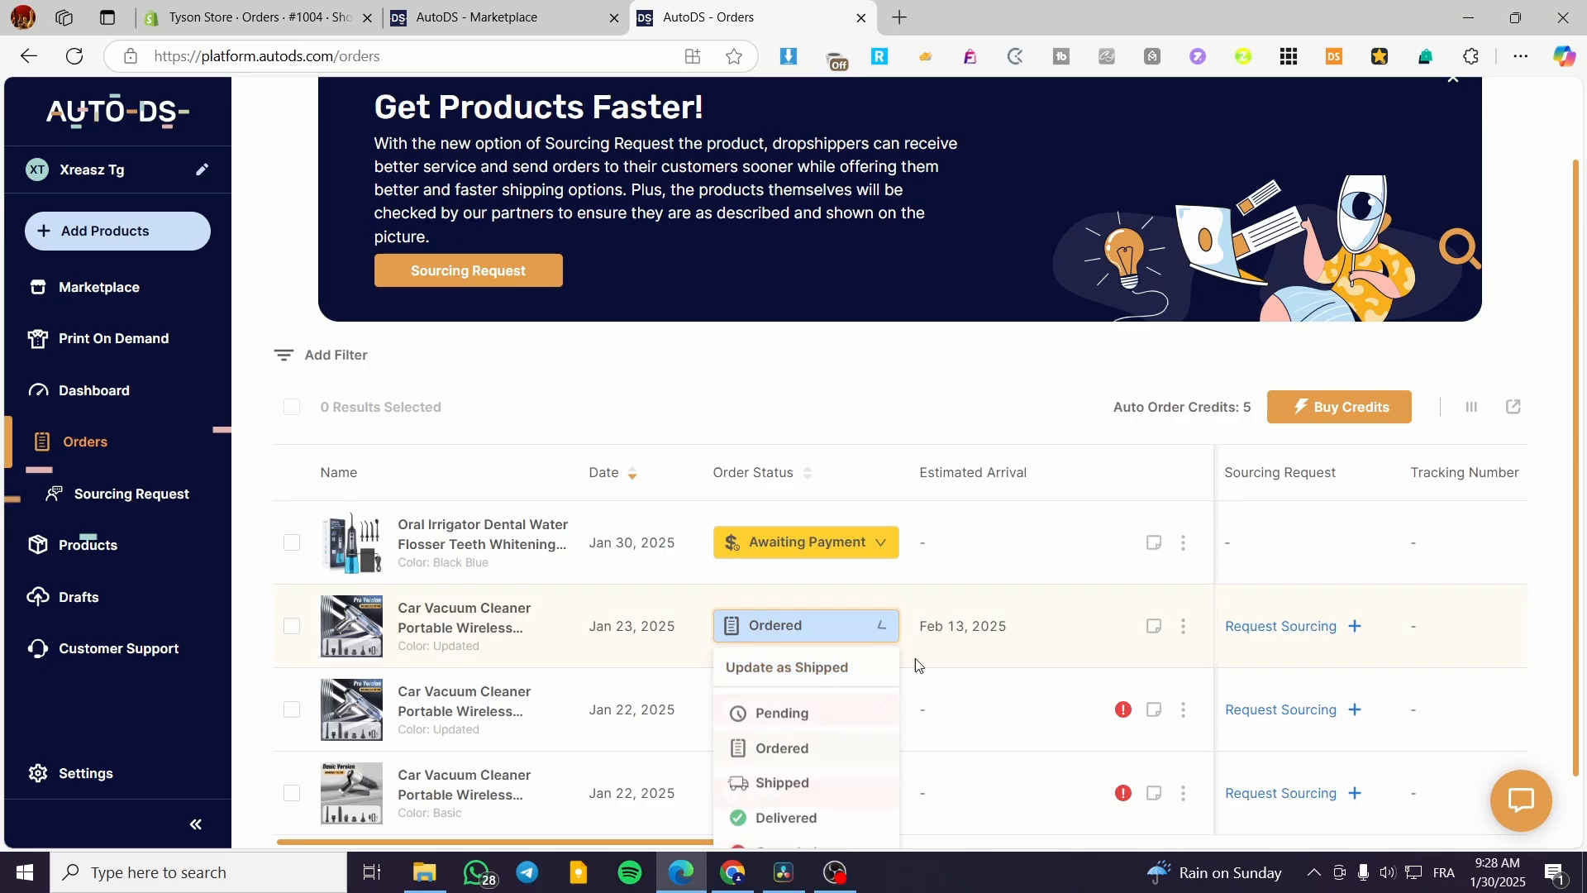
left_click(909, 670)
scroll(903, 683, "down", 1)
left_click(886, 630)
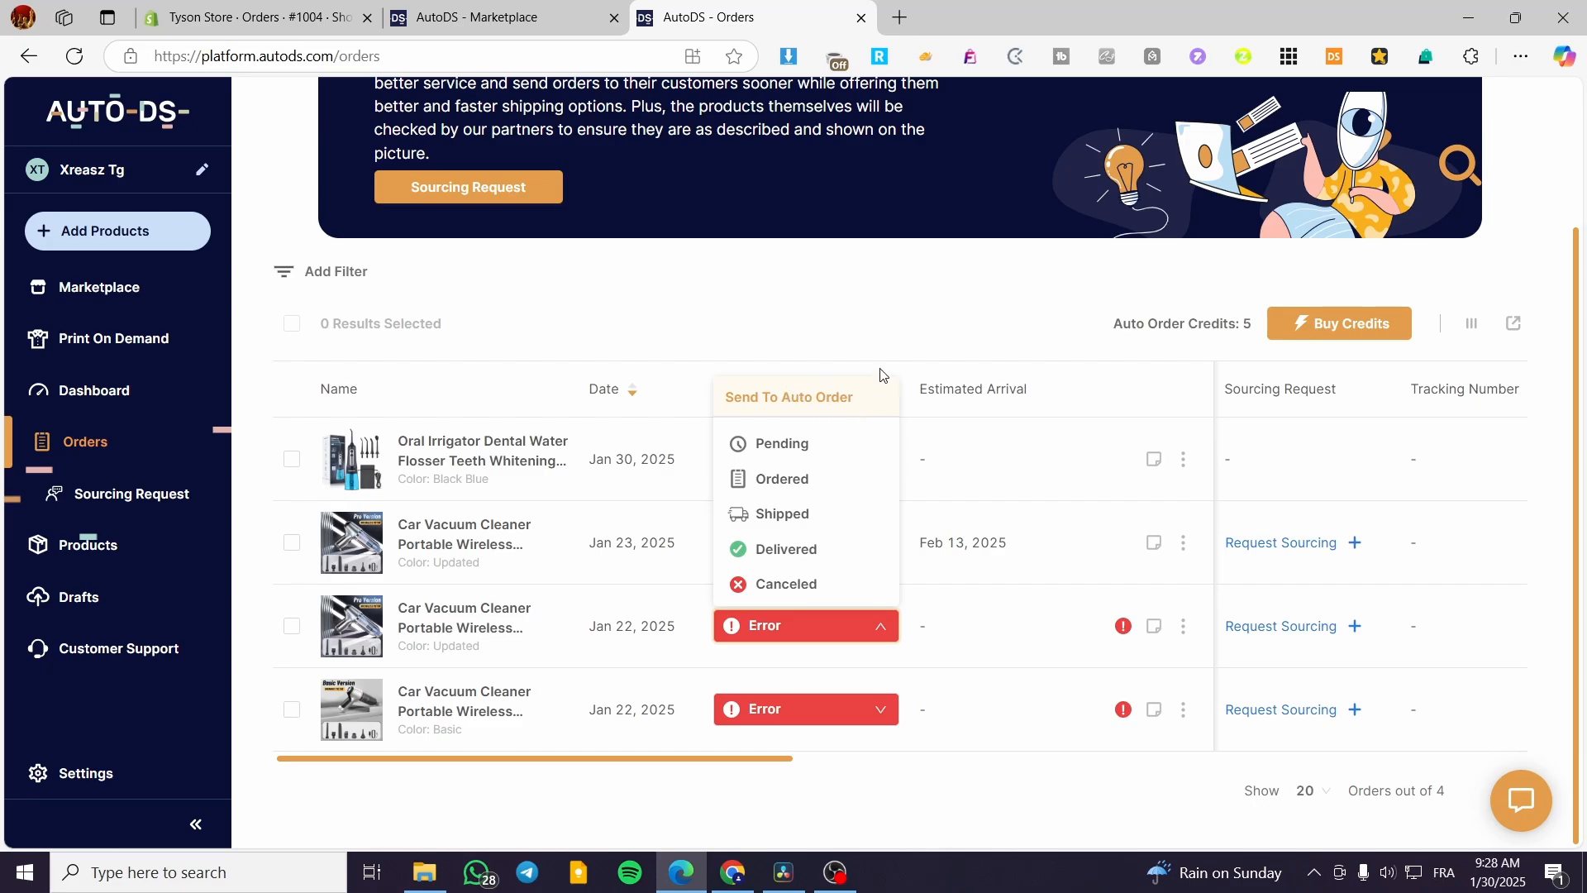
left_click(854, 325)
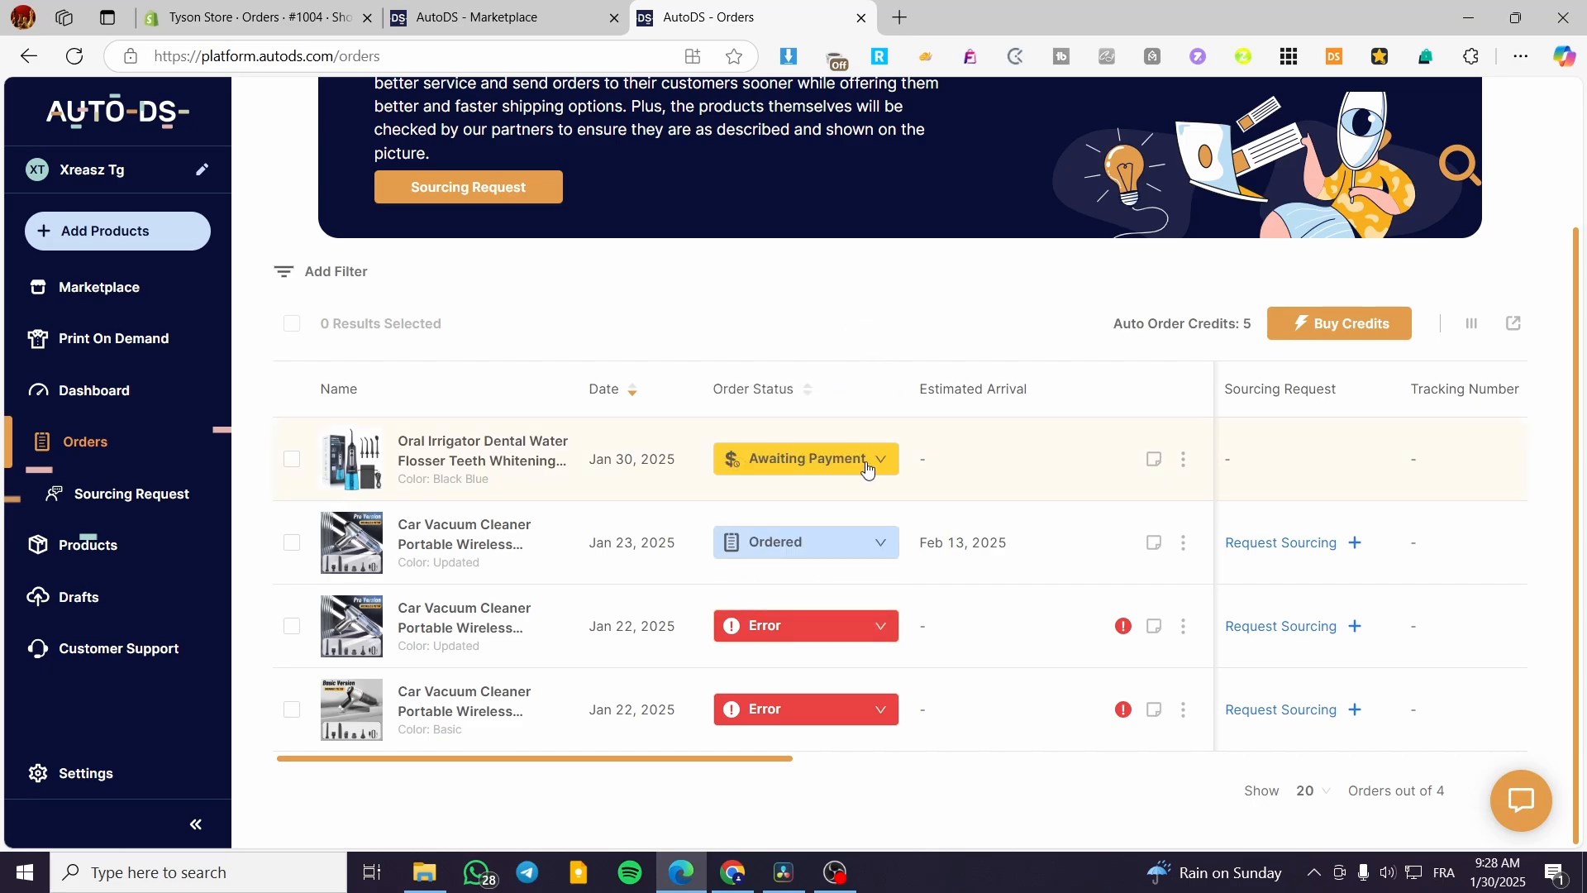
left_click(880, 541)
left_click(825, 594)
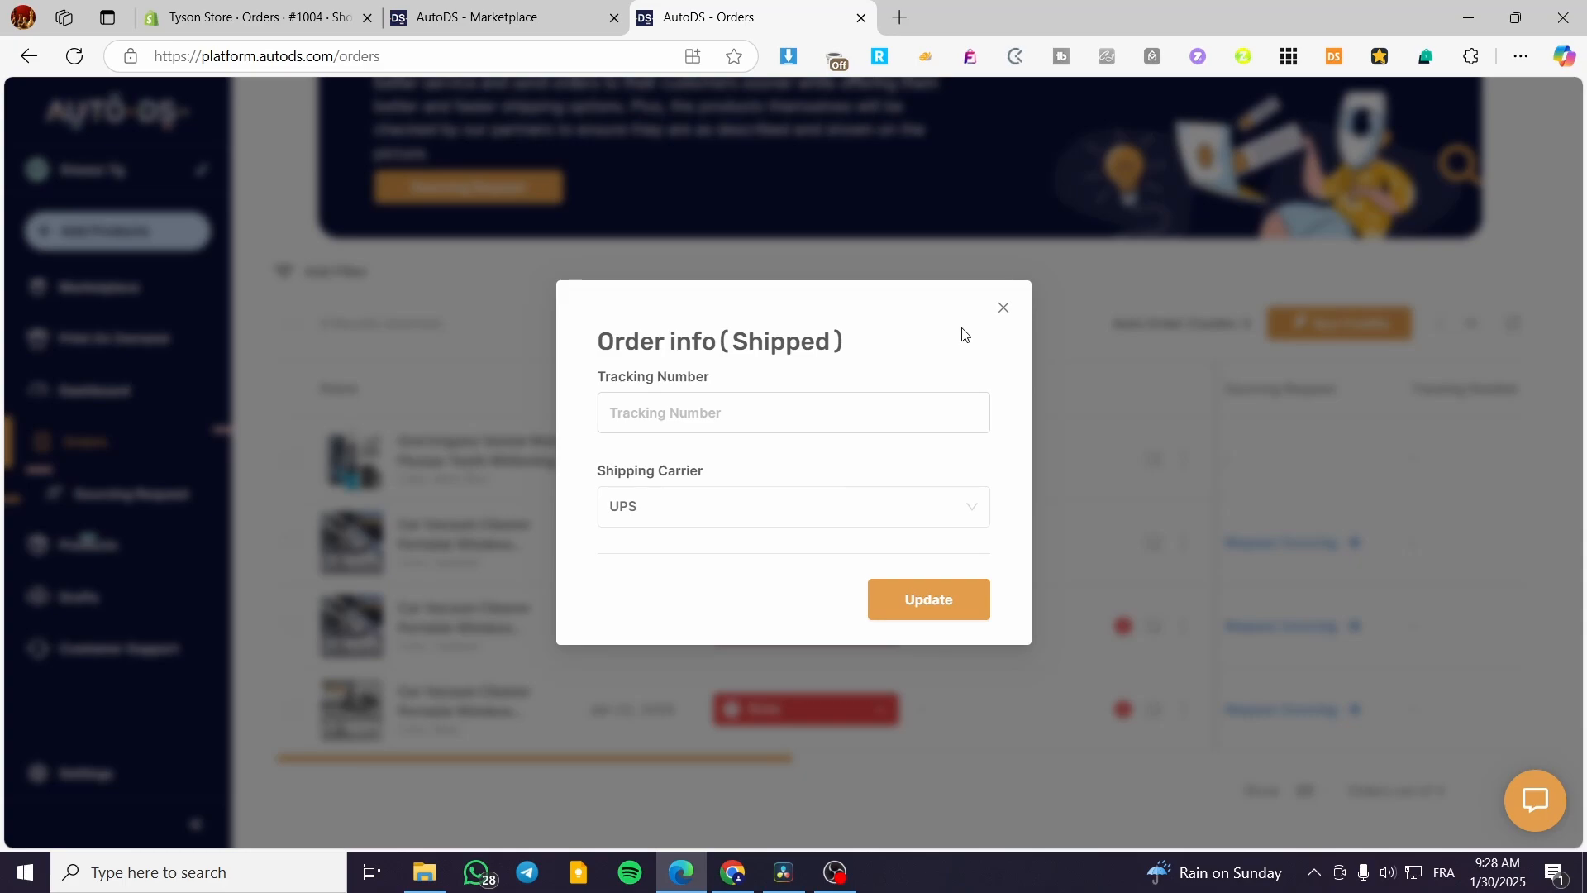
left_click(658, 416)
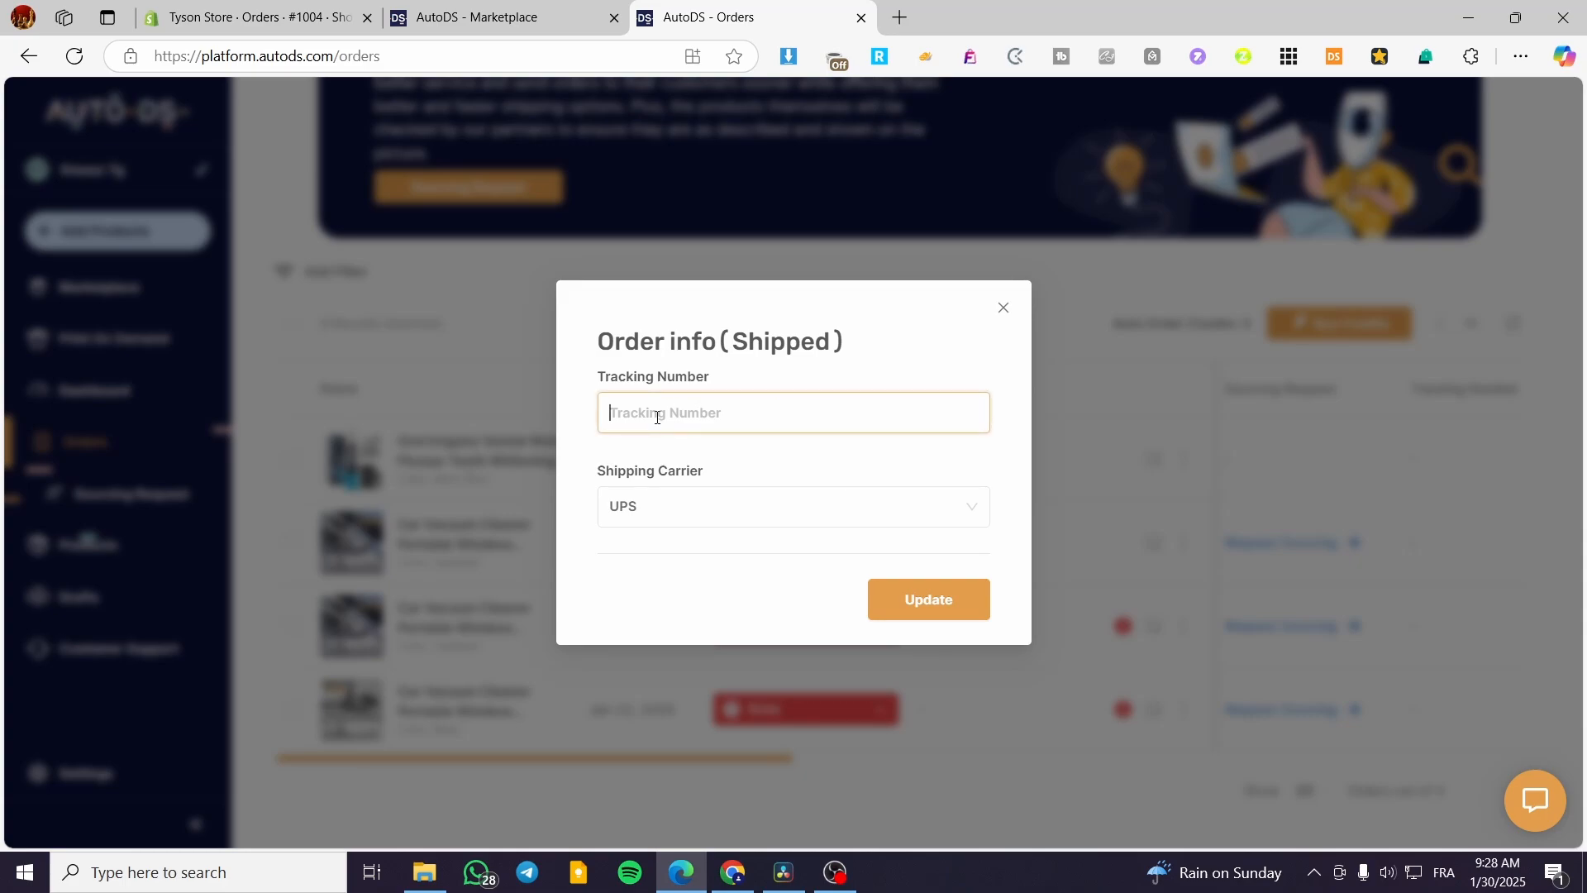
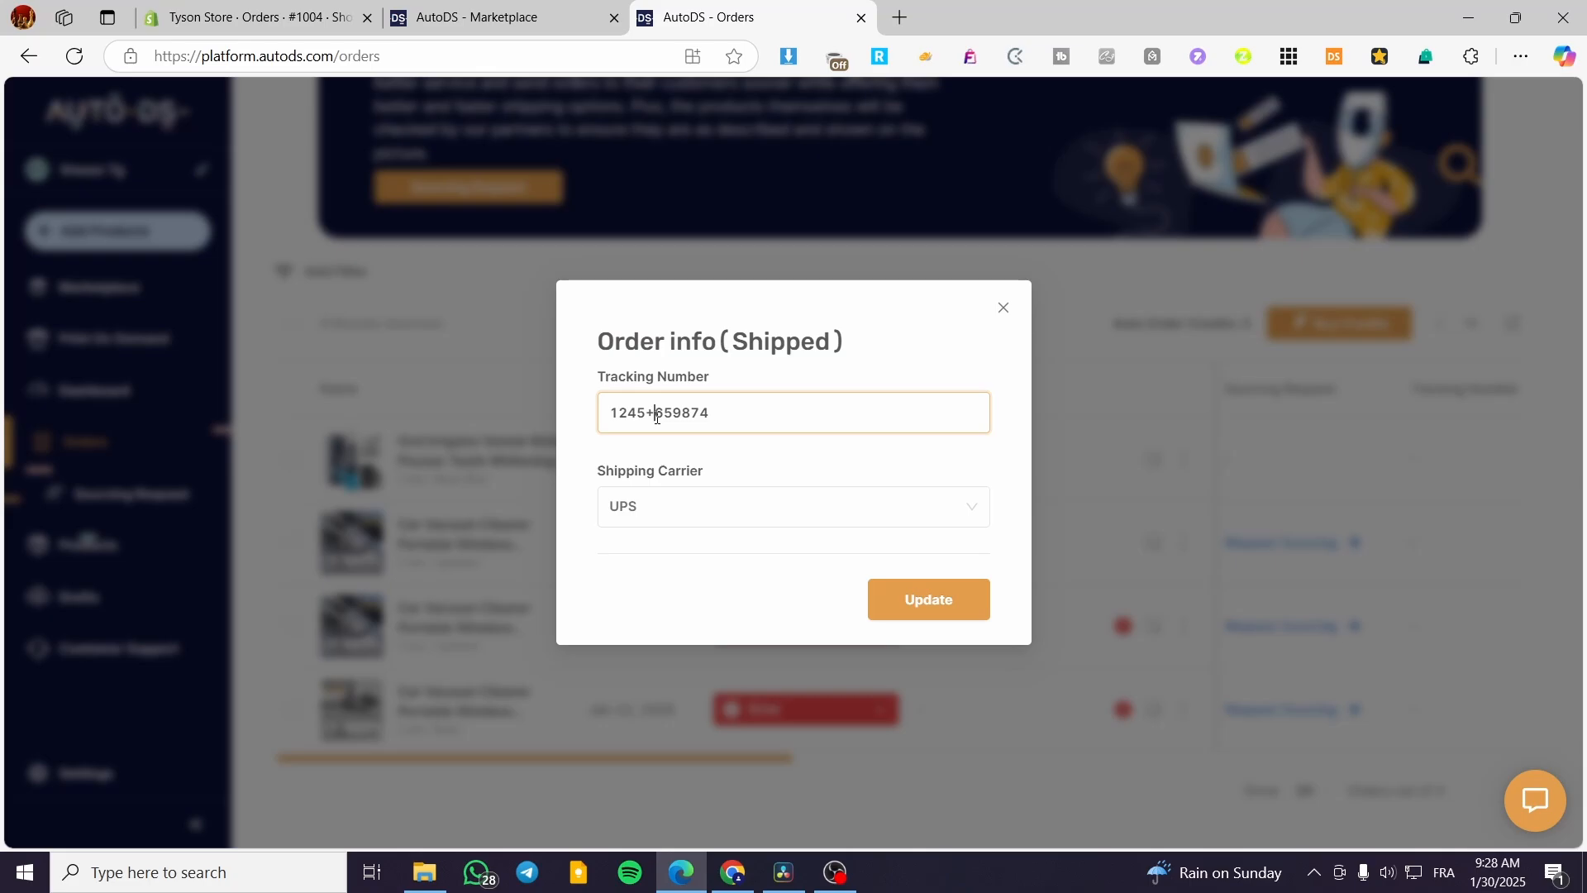
key("BackSpace")
left_click(903, 603)
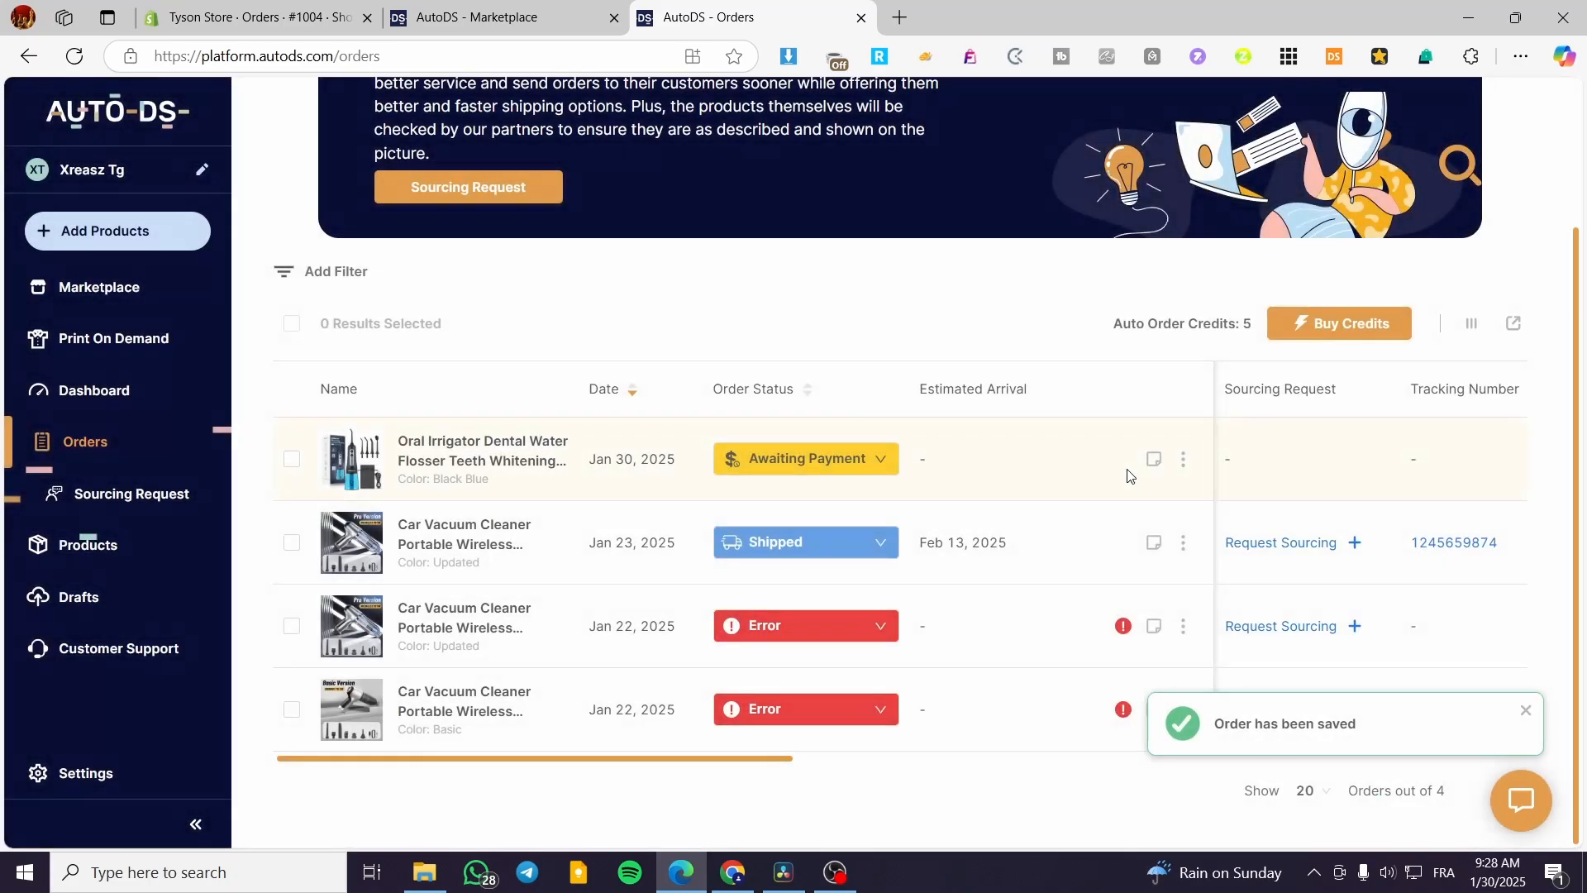
left_click(882, 545)
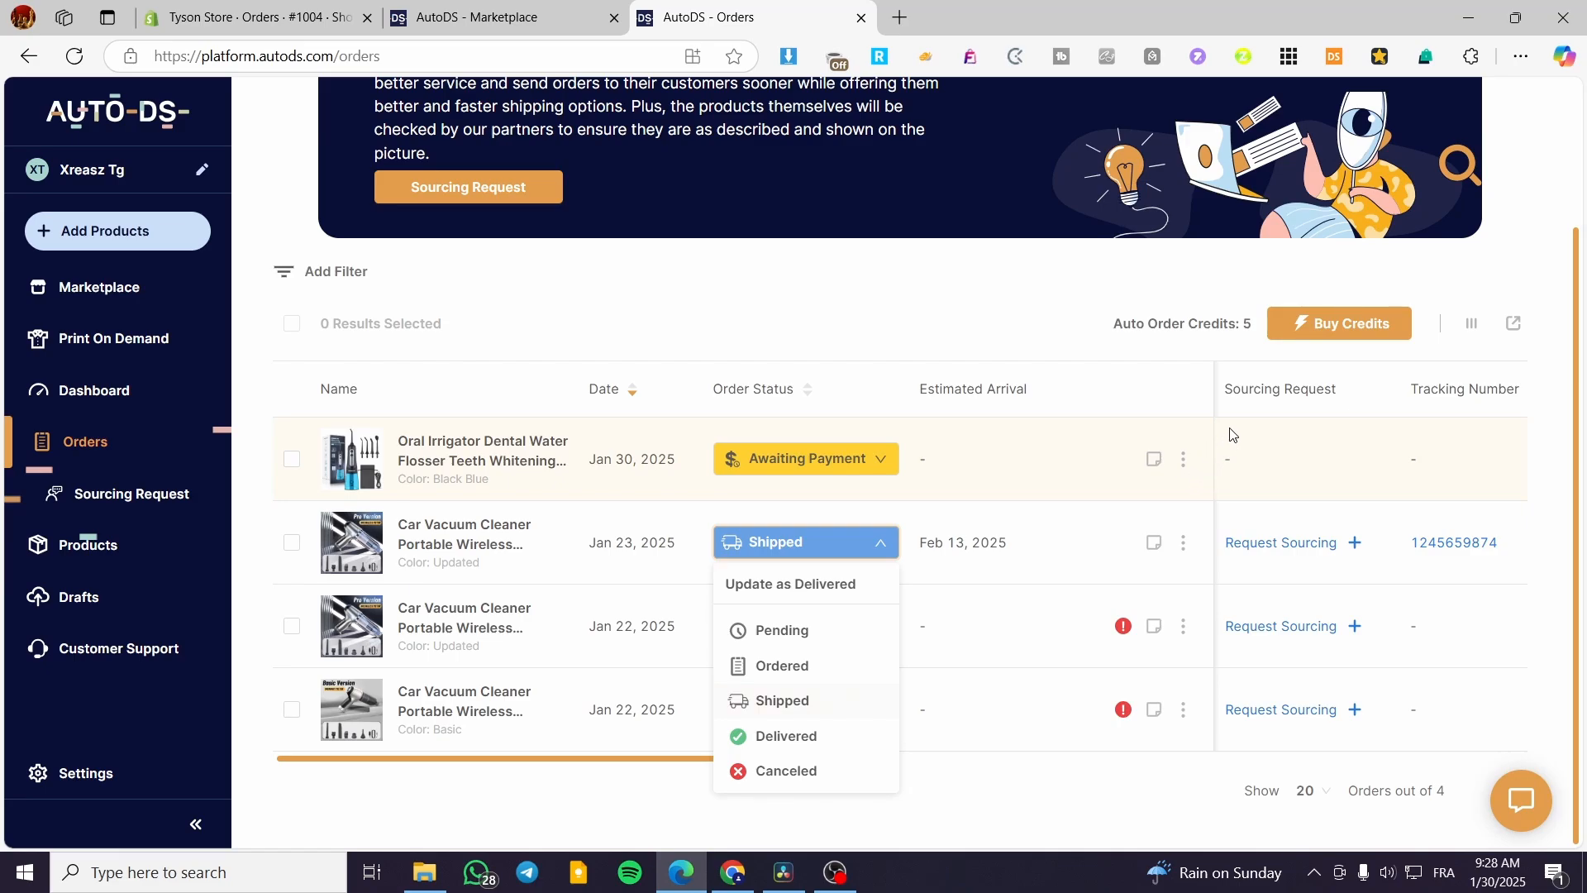
left_click(1185, 461)
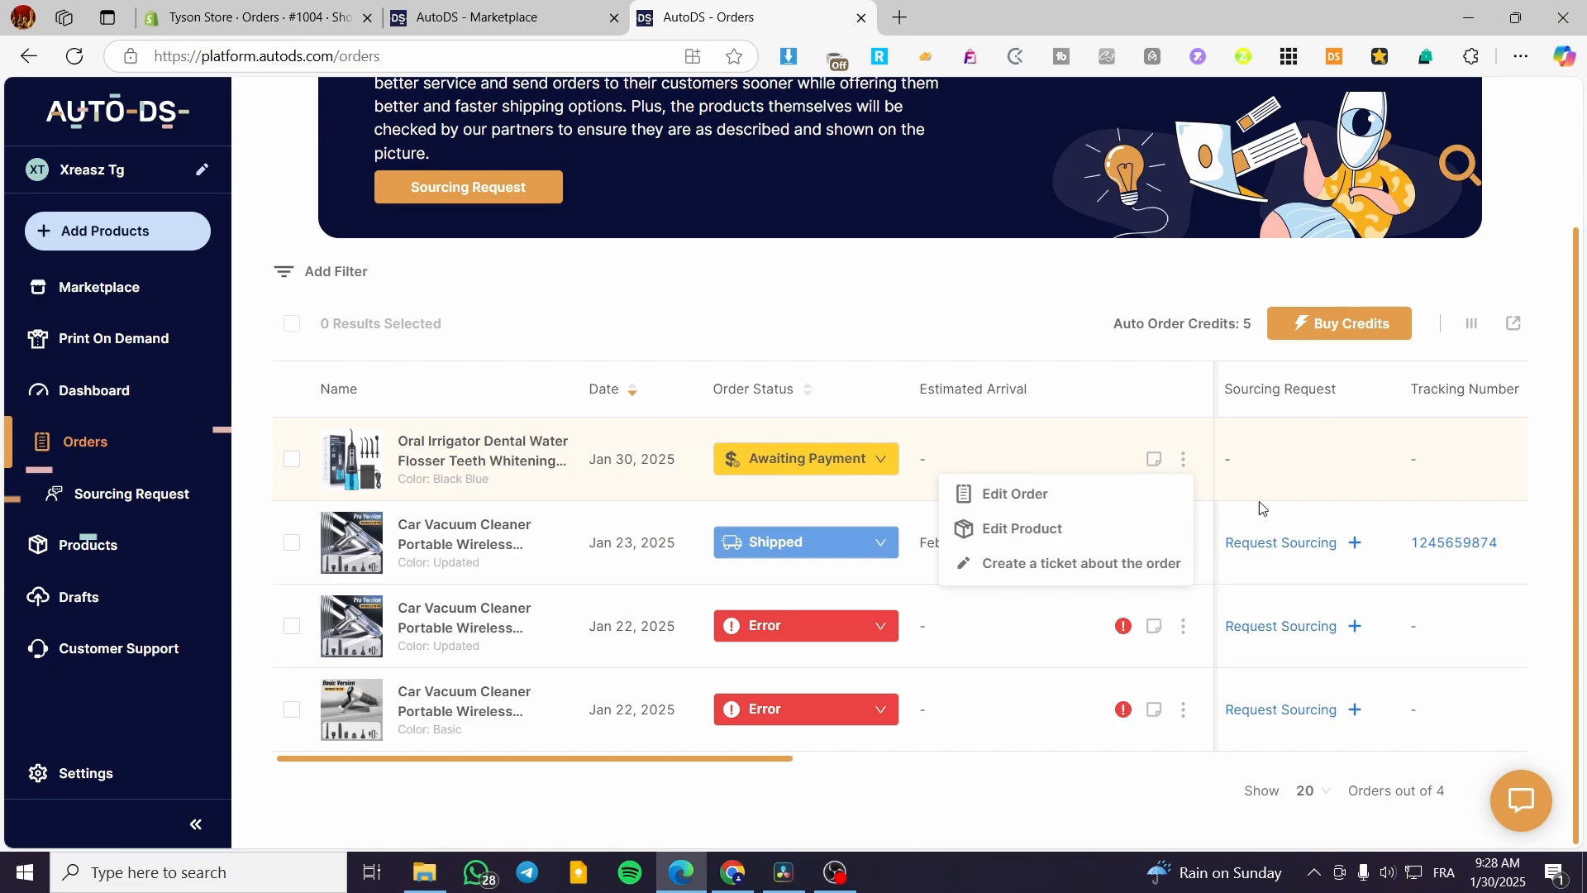
left_click_drag(687, 759, 1461, 668)
scroll(1406, 645, "up", 3)
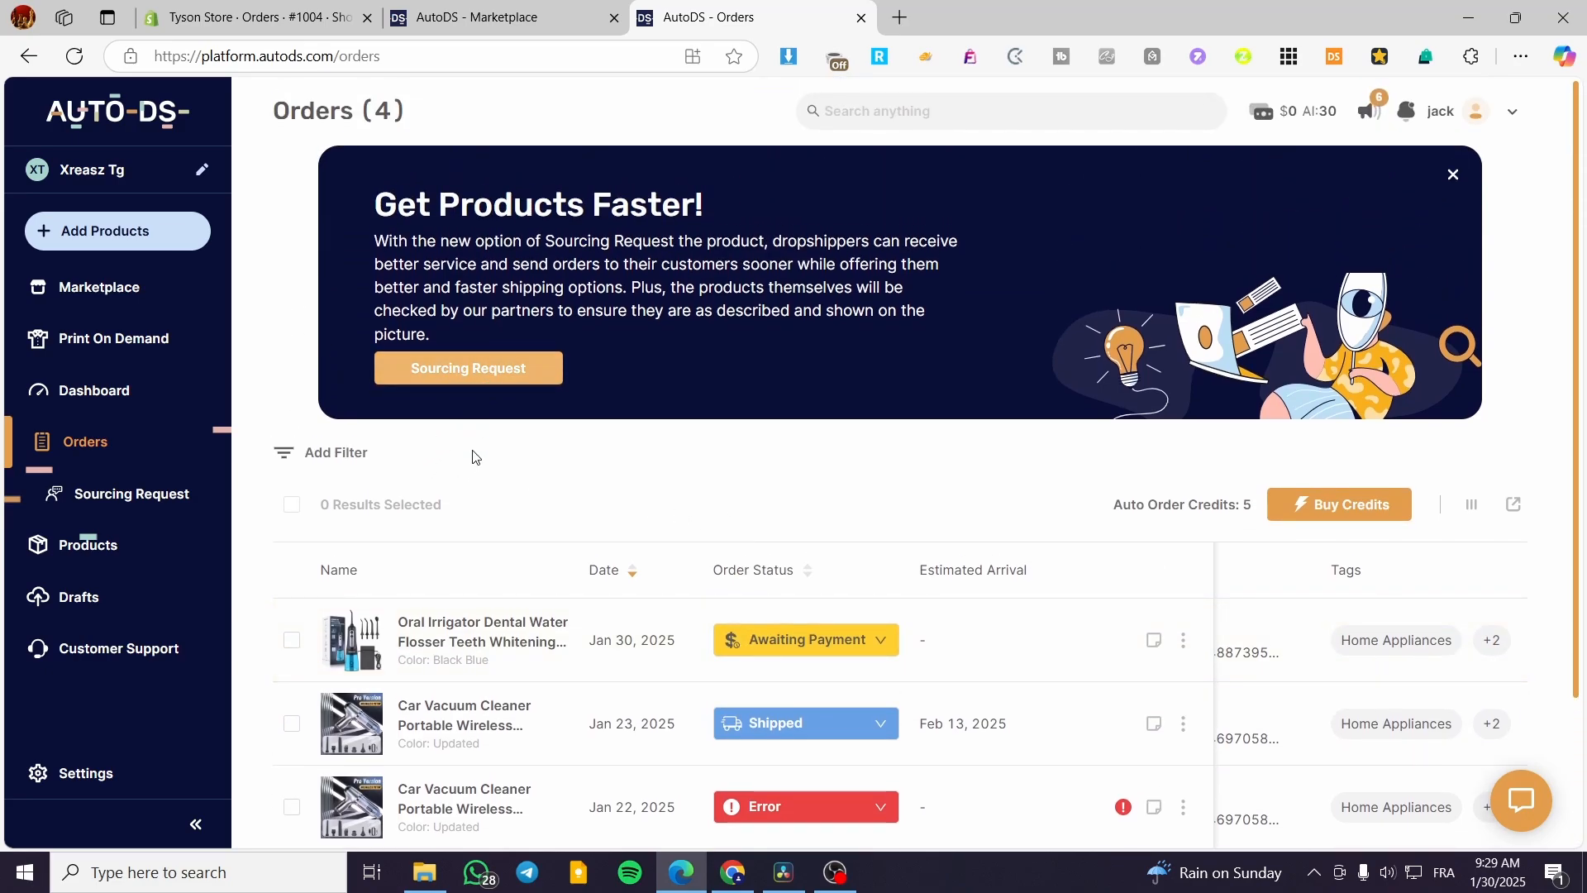
scroll(471, 453, "down", 3)
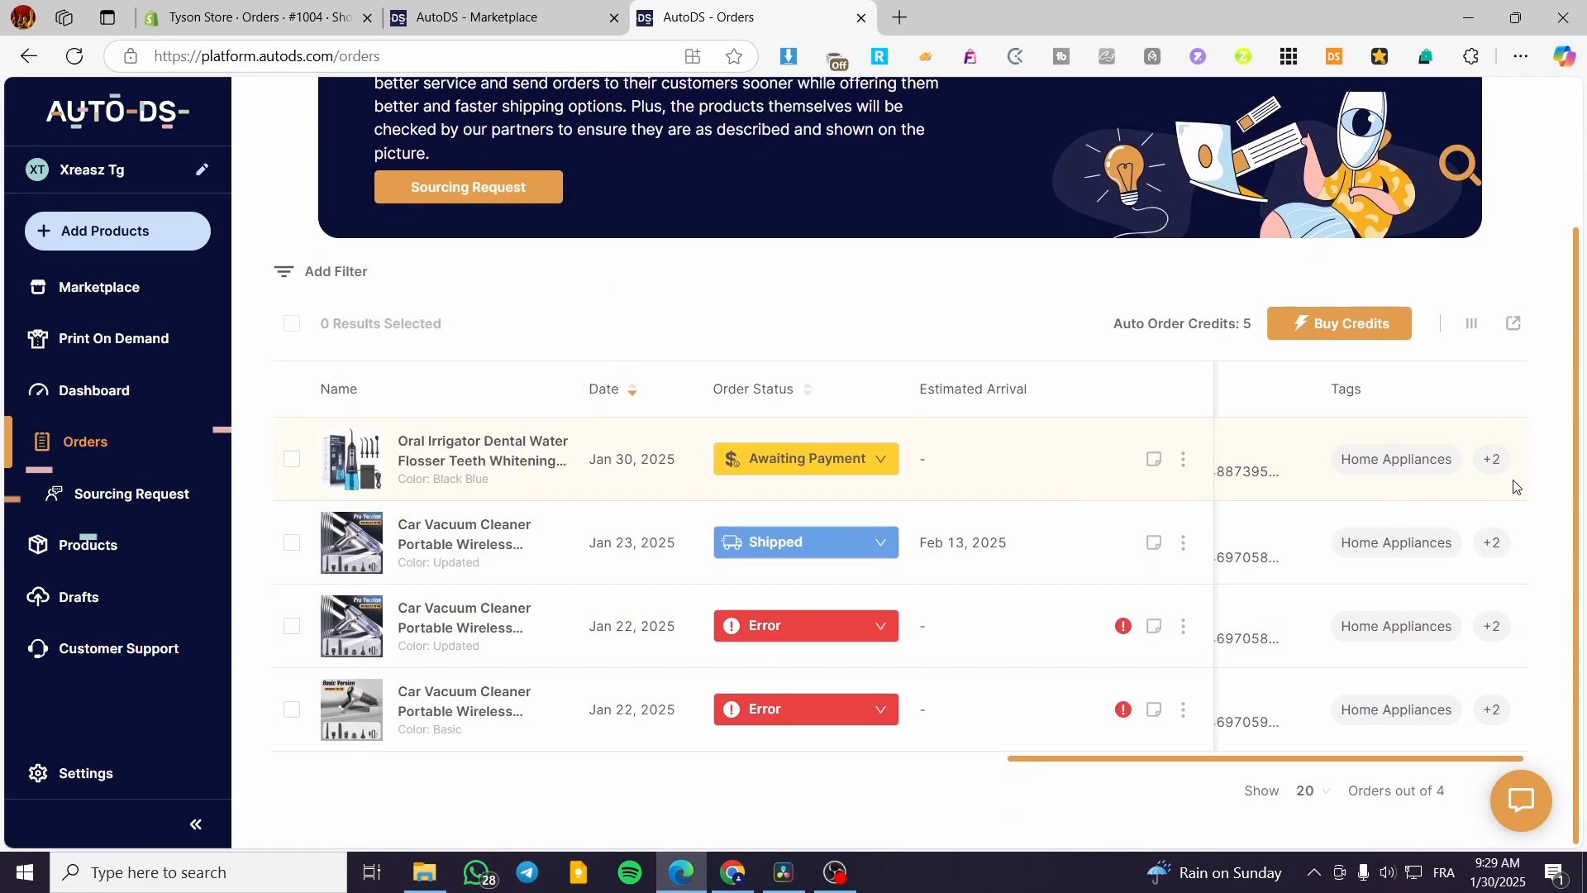
left_click_drag(1298, 757, 488, 712)
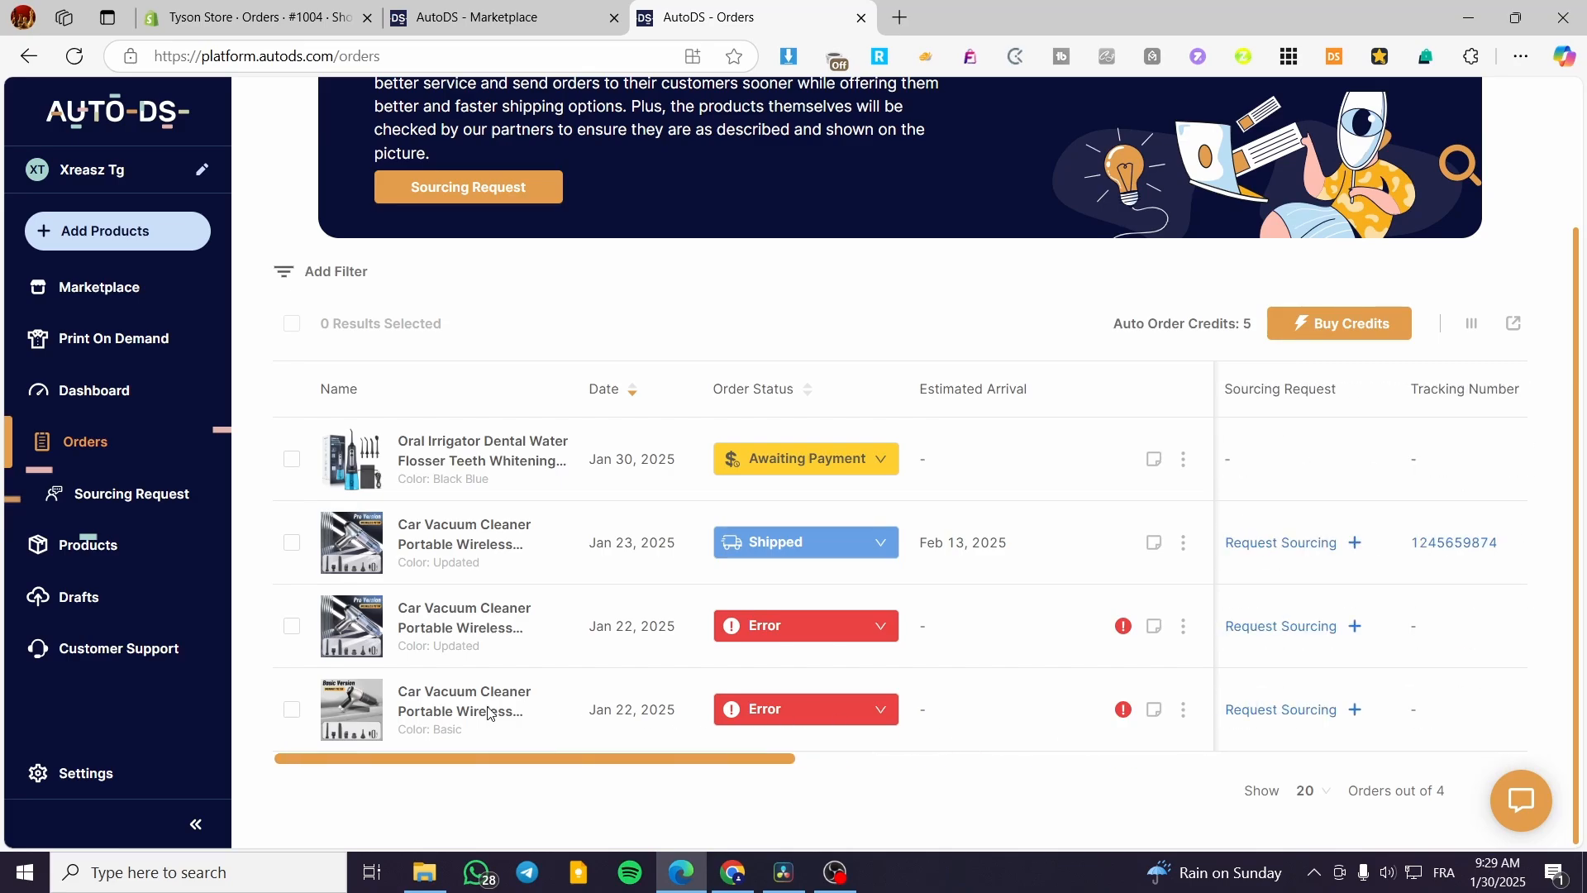
left_click(882, 464)
left_click(877, 337)
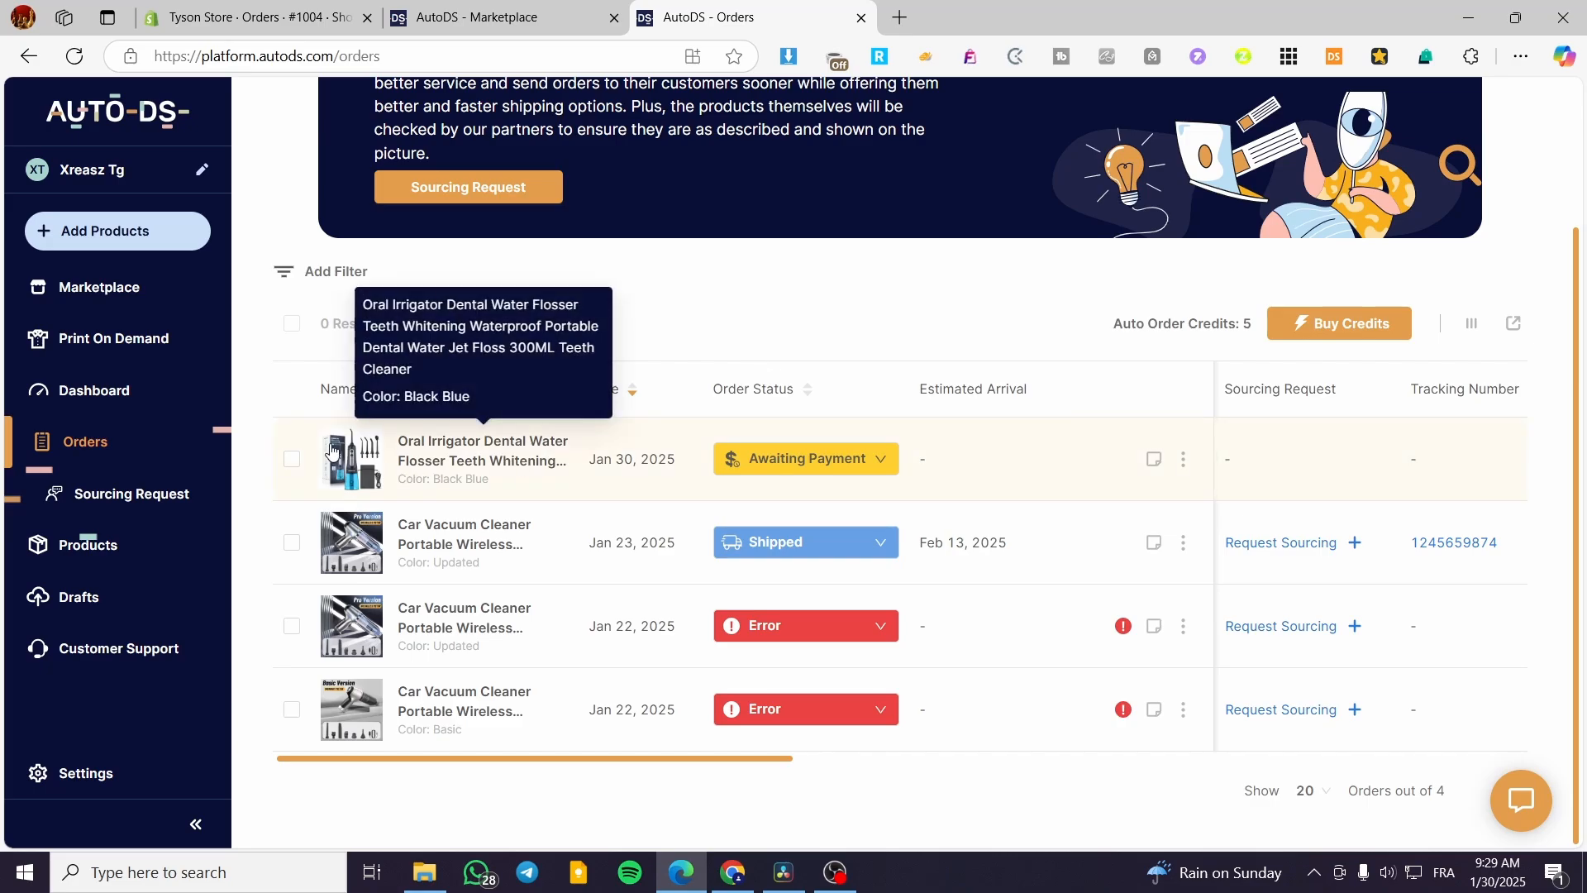
left_click(291, 459)
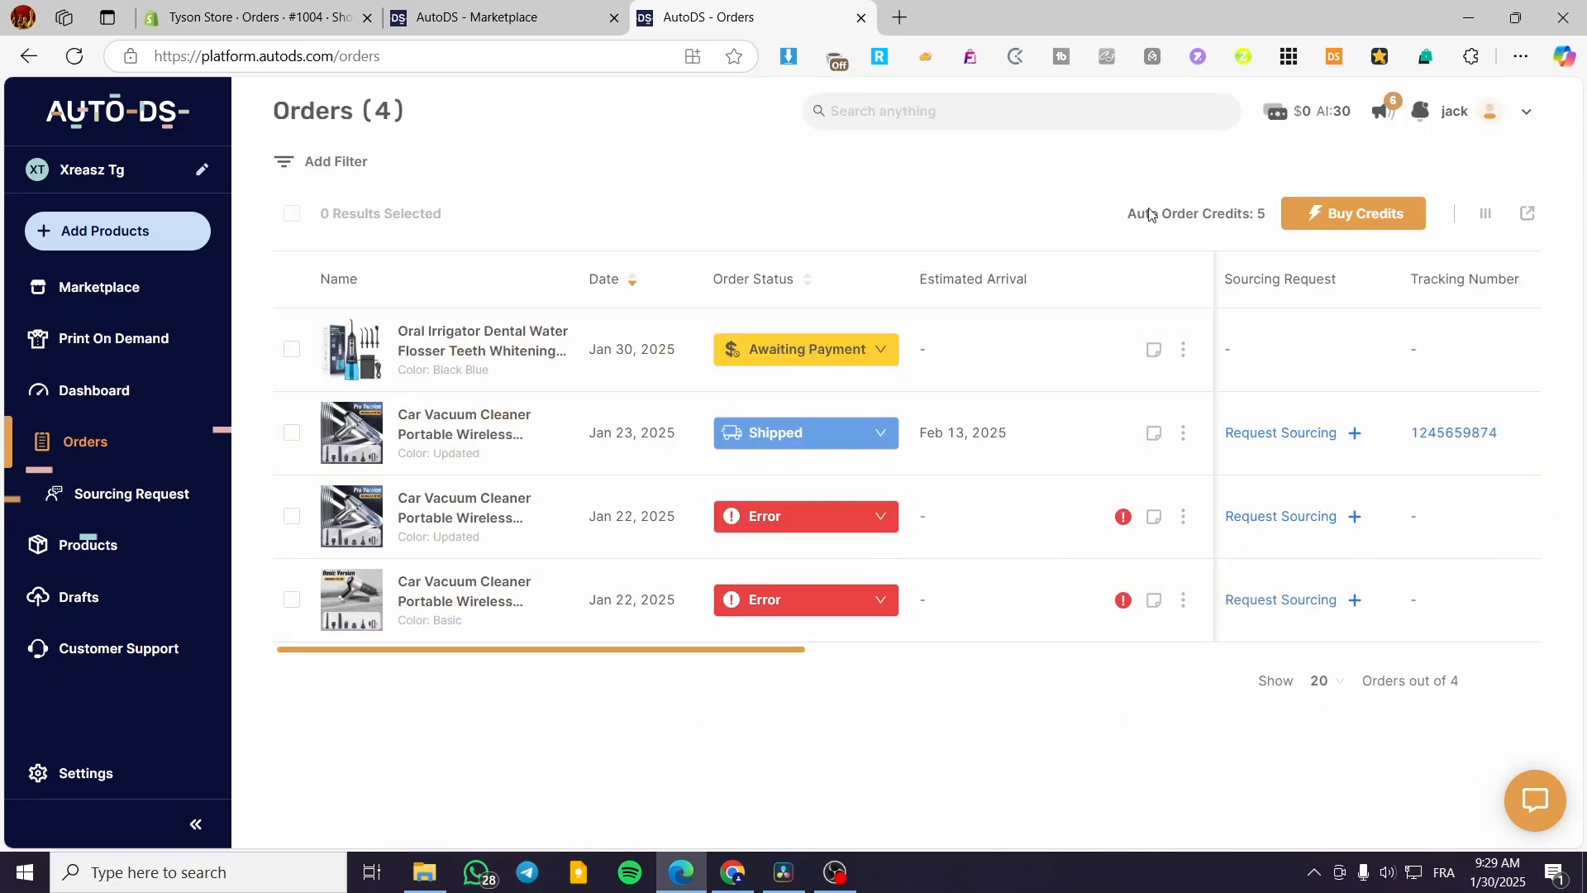
left_click_drag(1130, 224, 1267, 216)
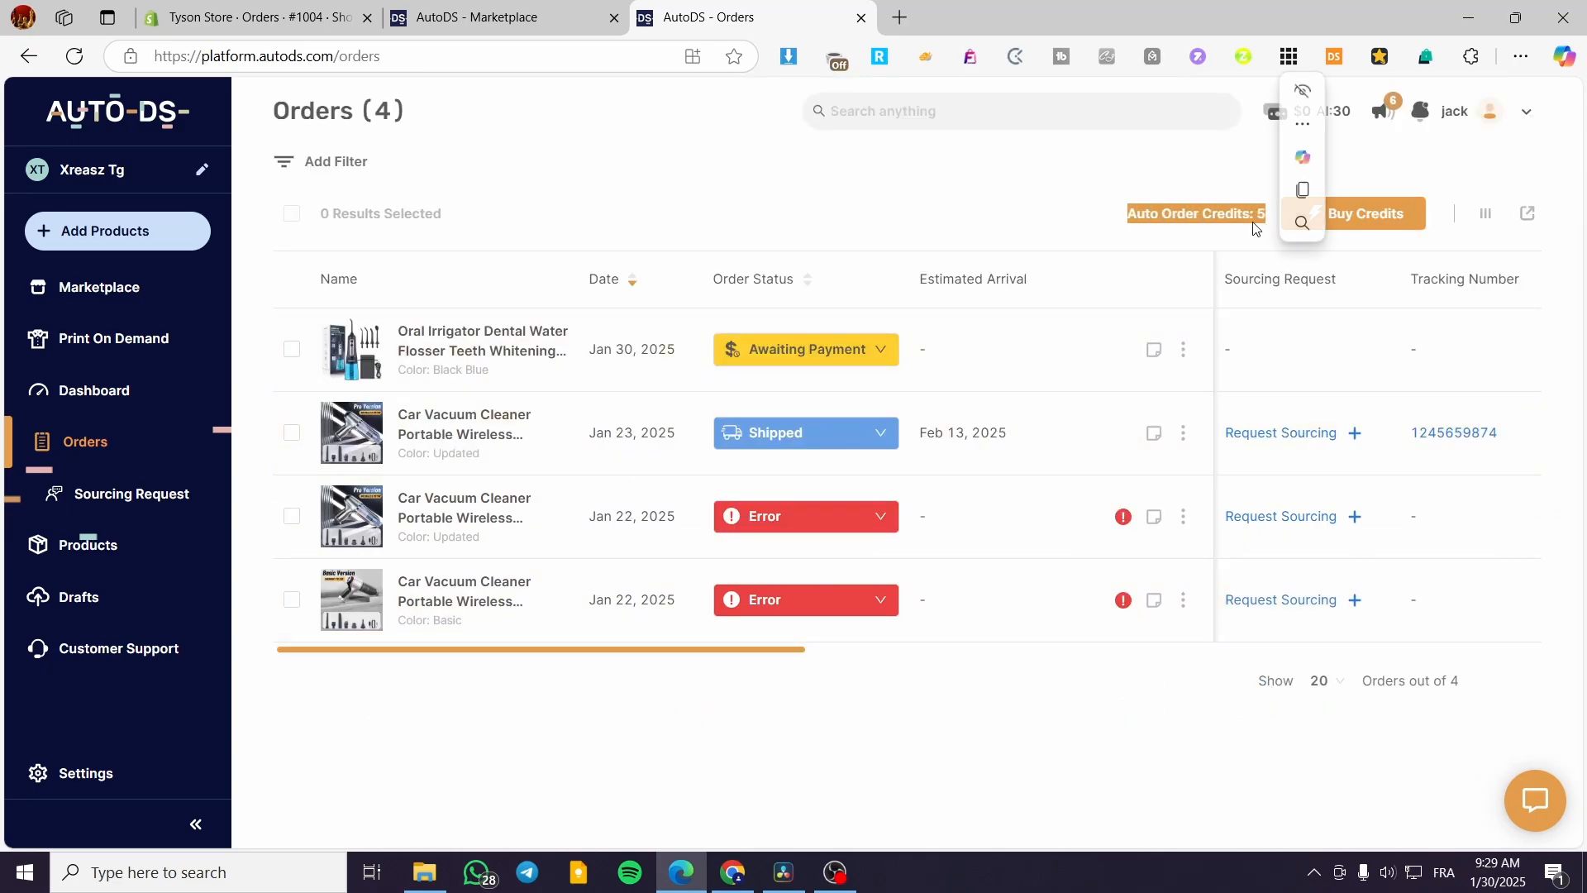
left_click(1292, 247)
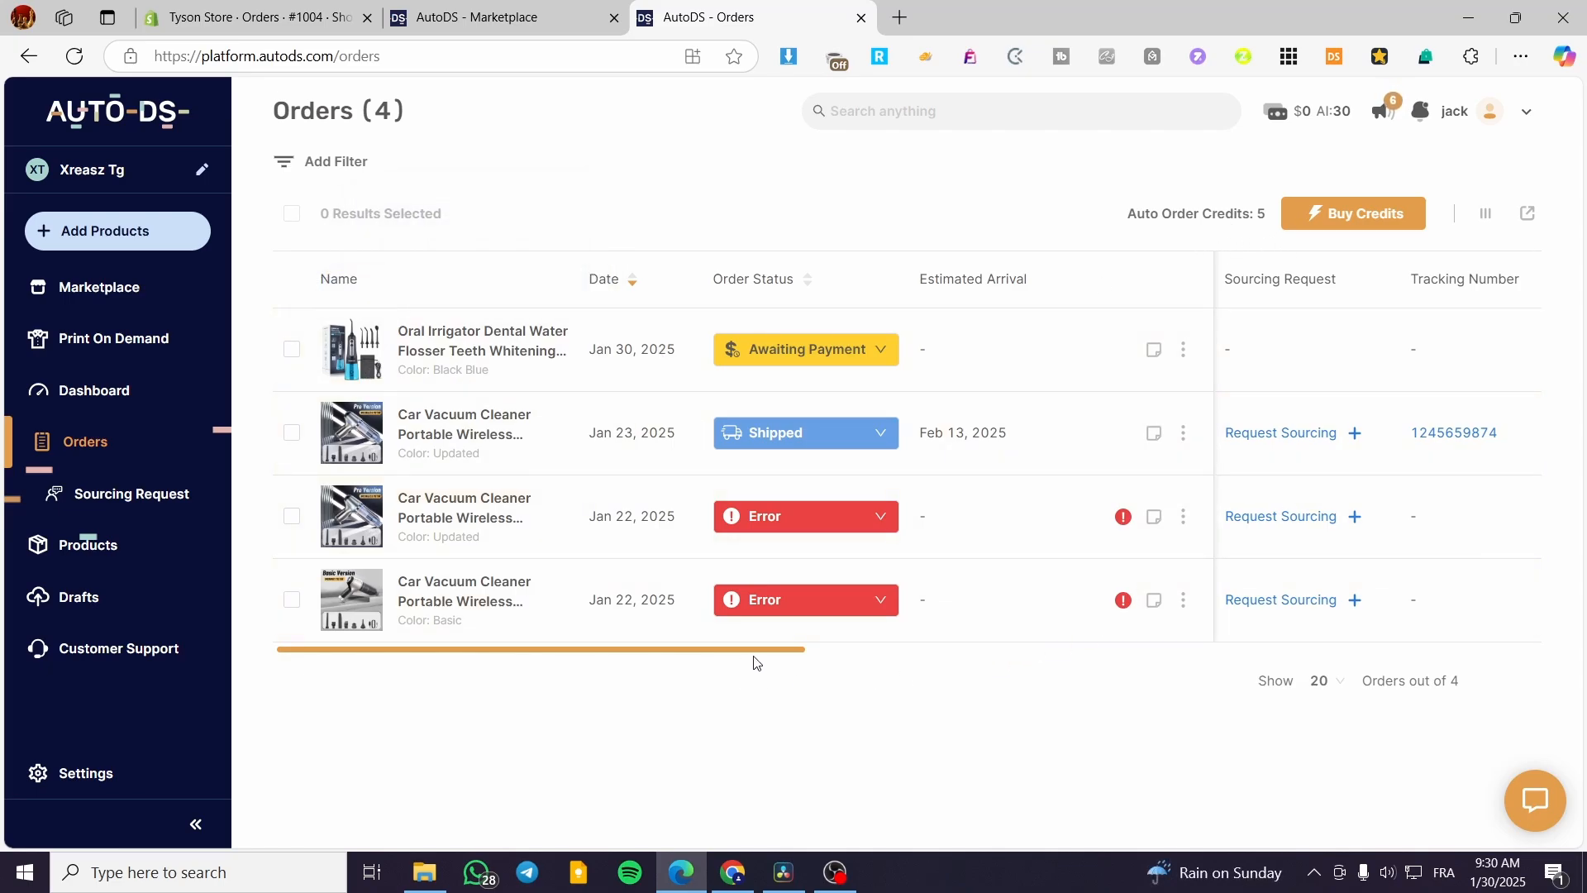
Check the status and action menus of the Oral Irrigator and vacuum orders without changes.
left_click_drag(769, 653, 577, 650)
left_click(881, 351)
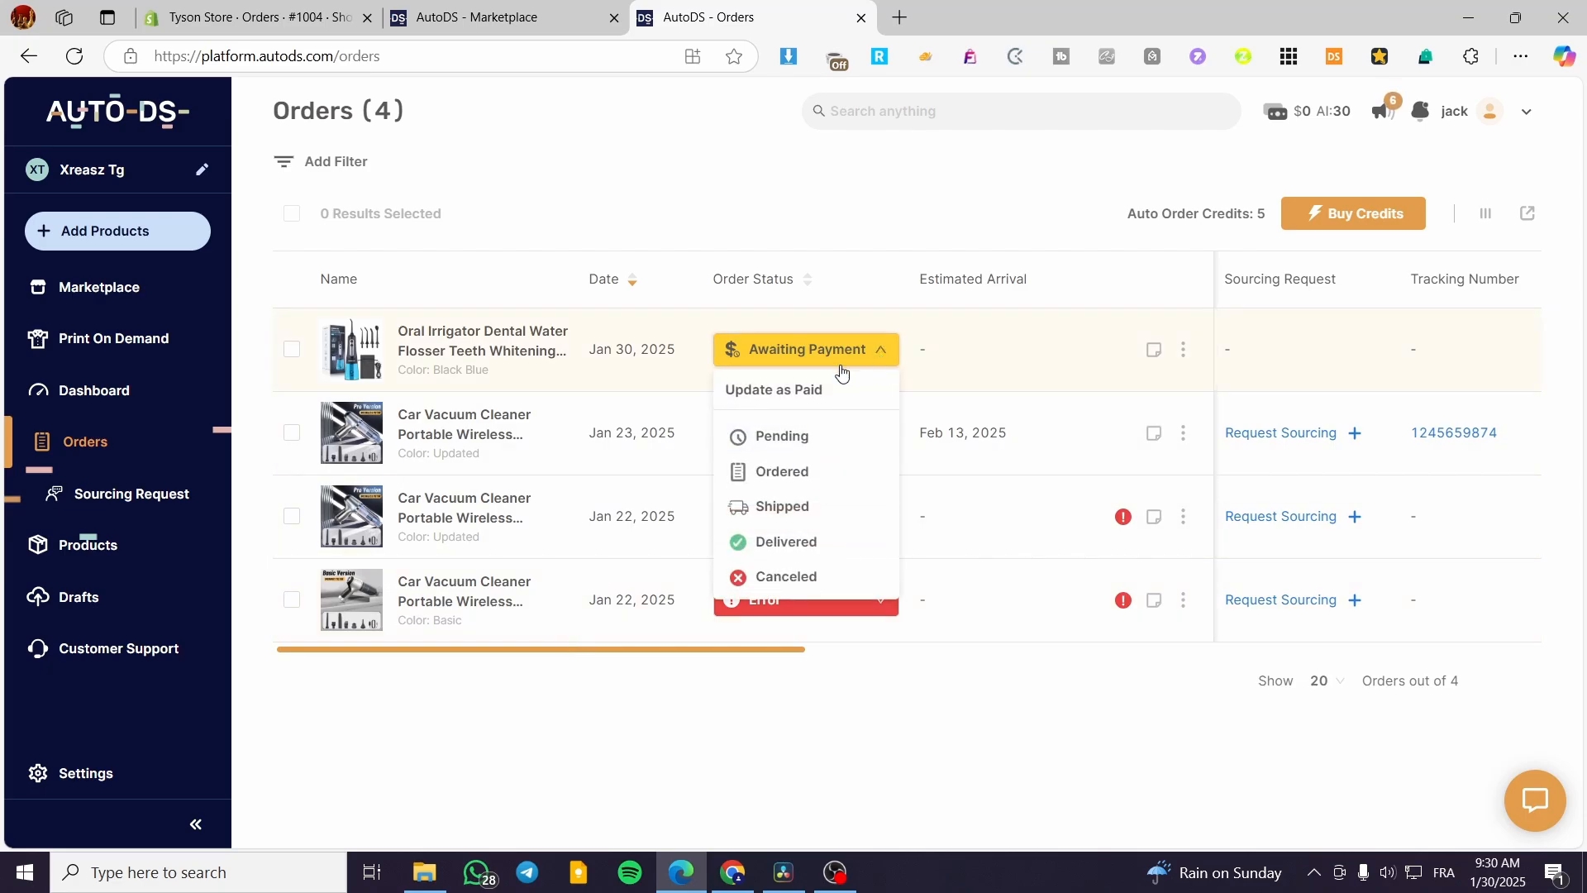
left_click(915, 371)
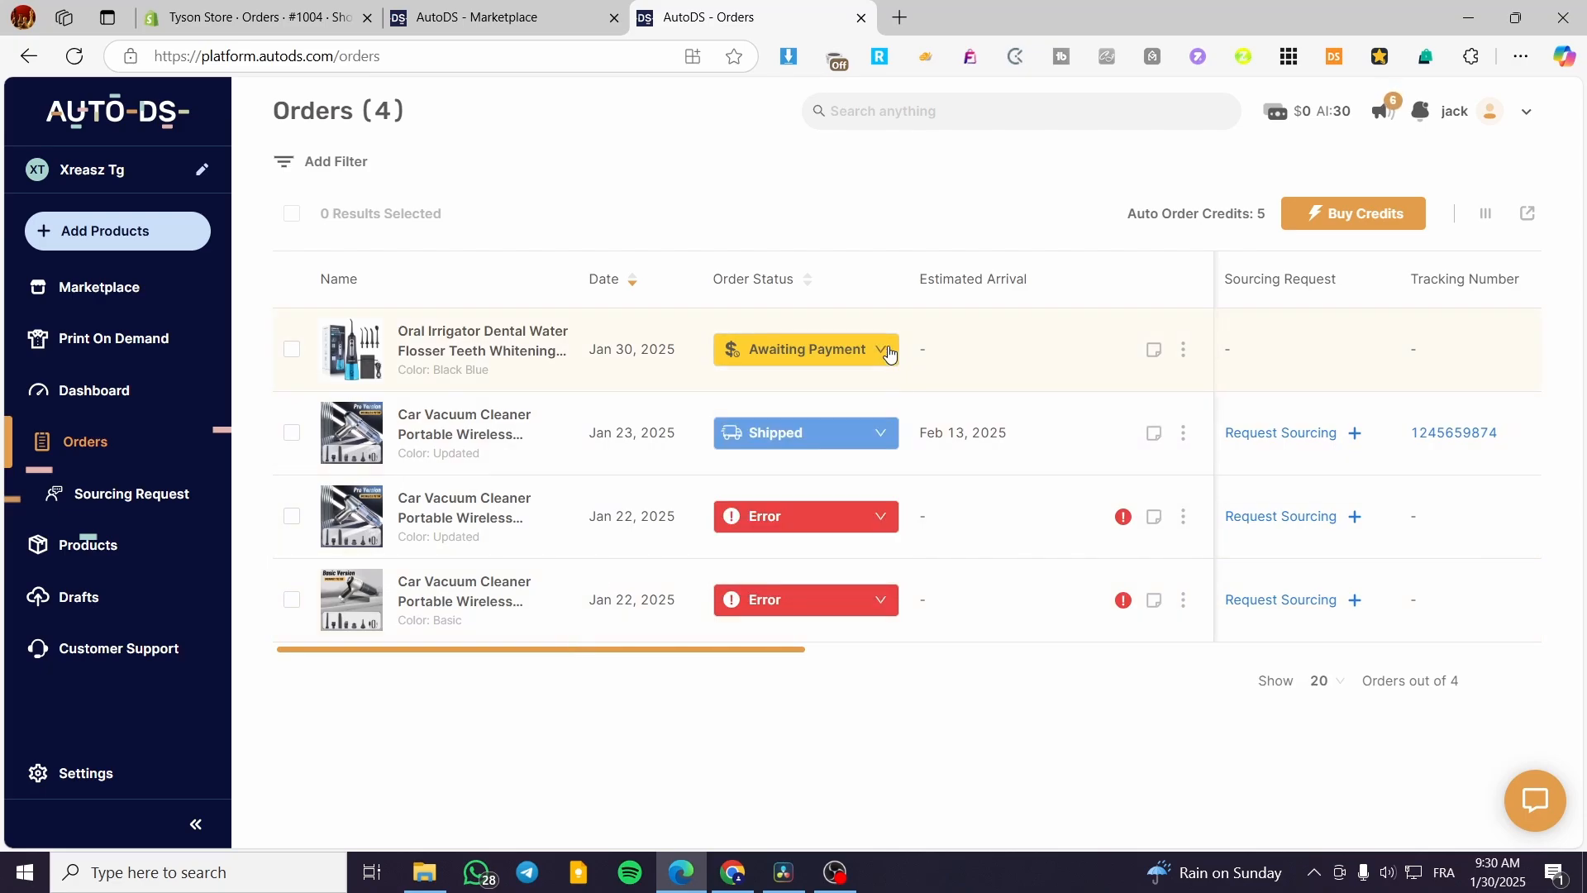
left_click(888, 354)
left_click(881, 439)
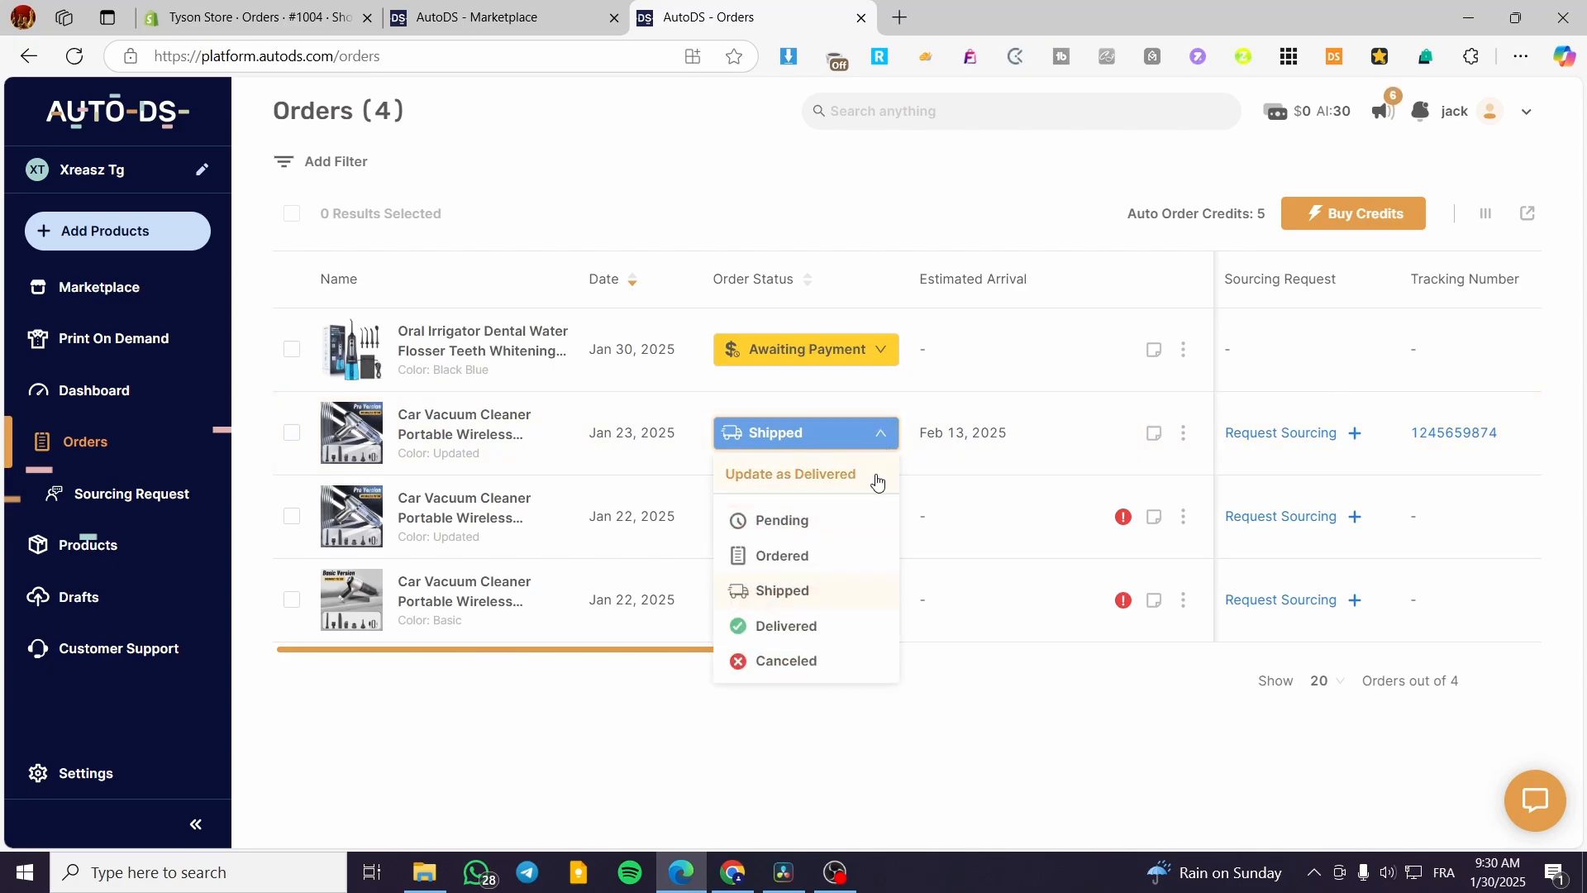
left_click(878, 772)
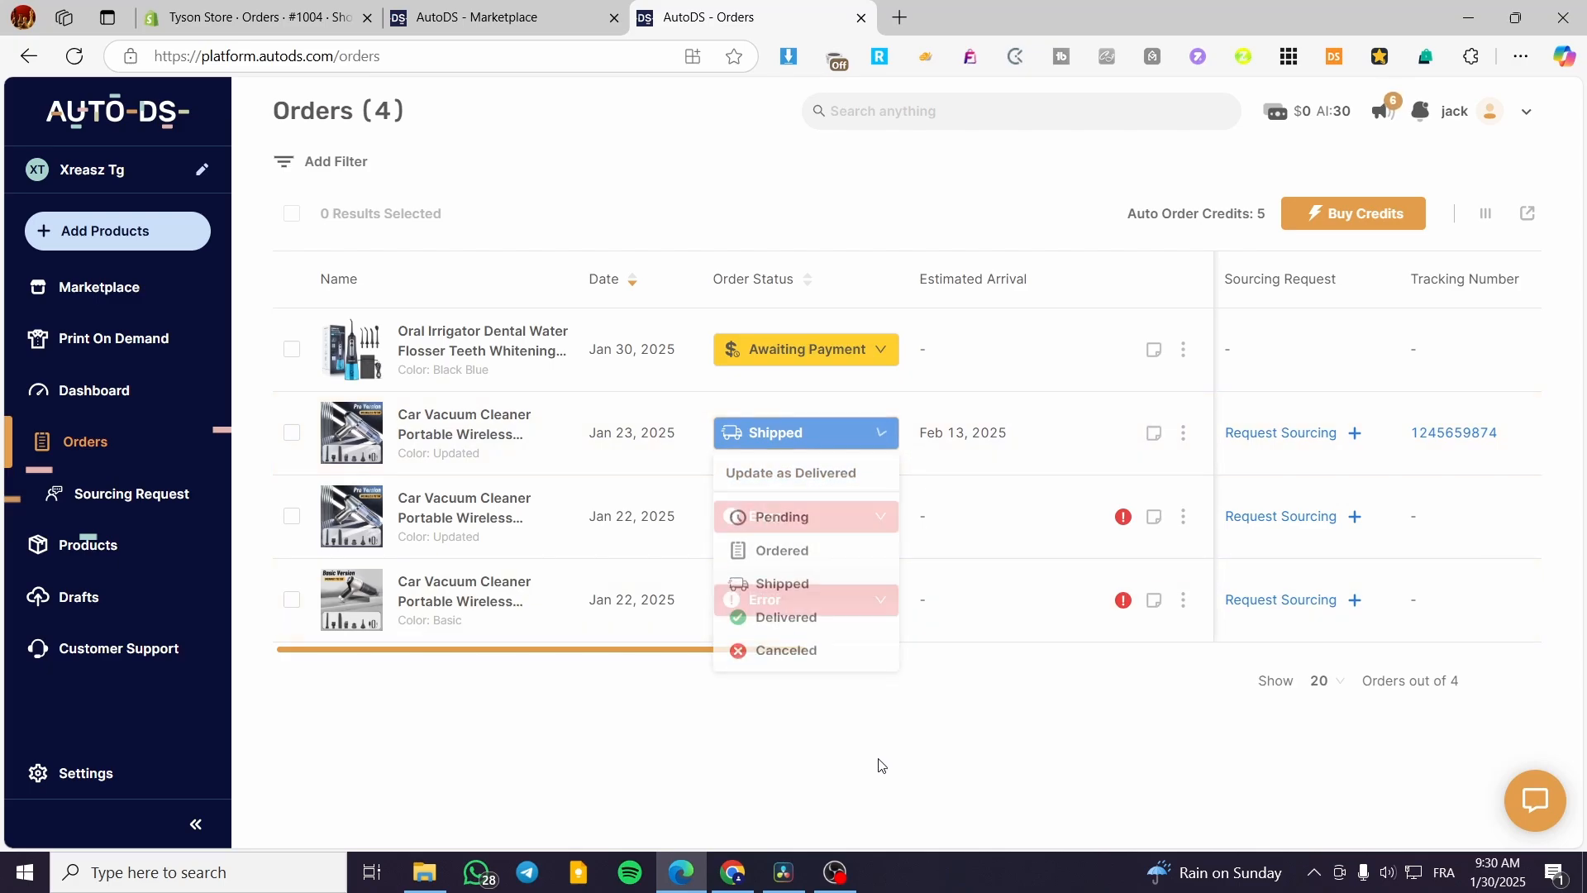
left_click(1186, 604)
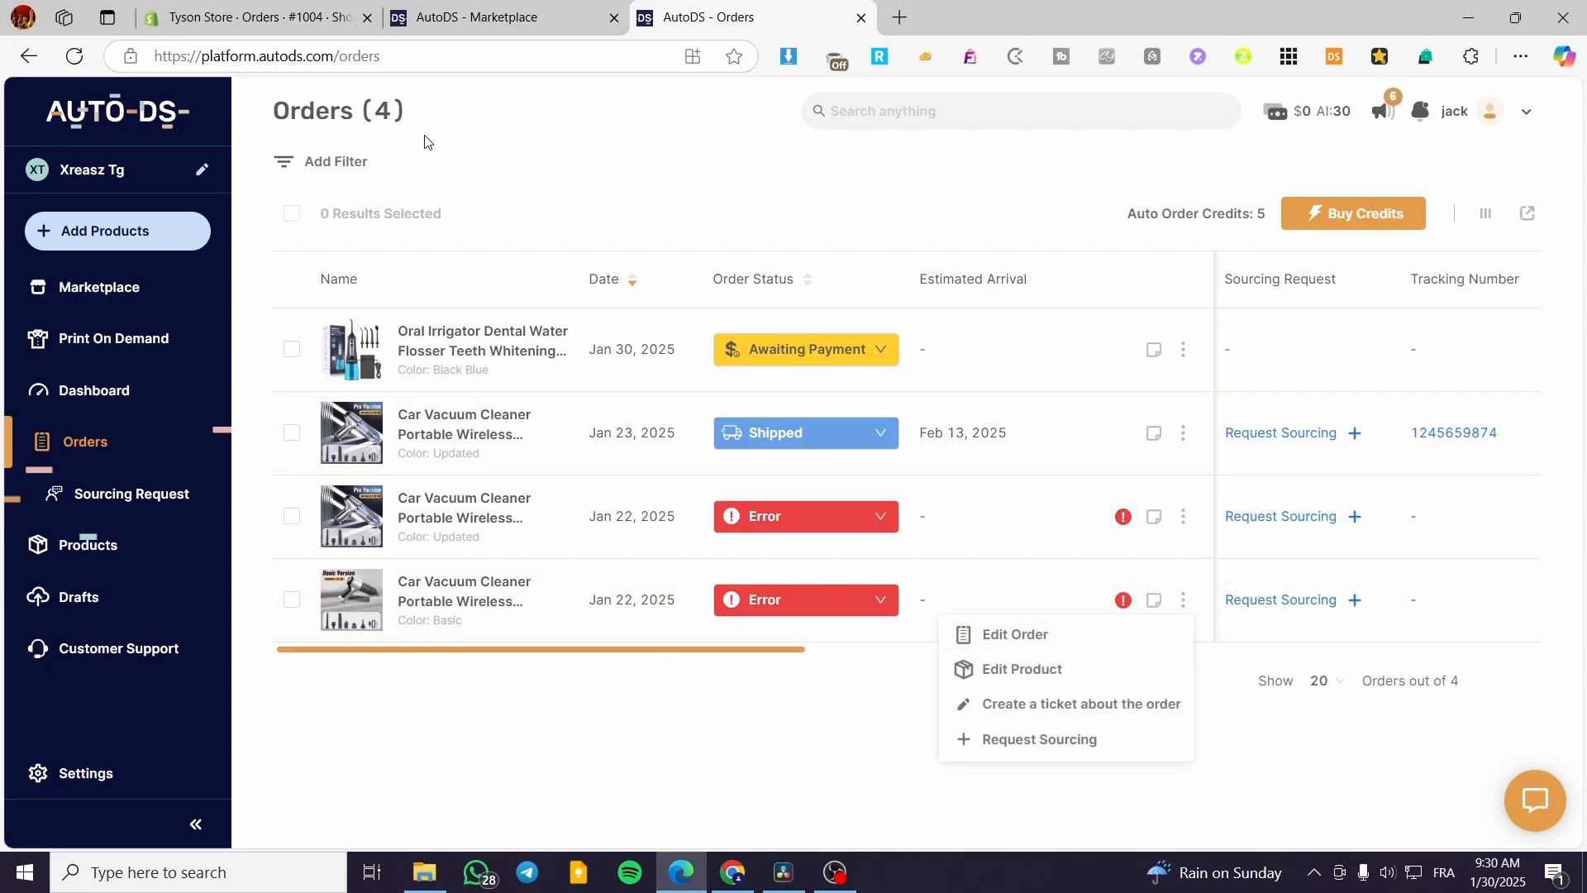
left_click(453, 129)
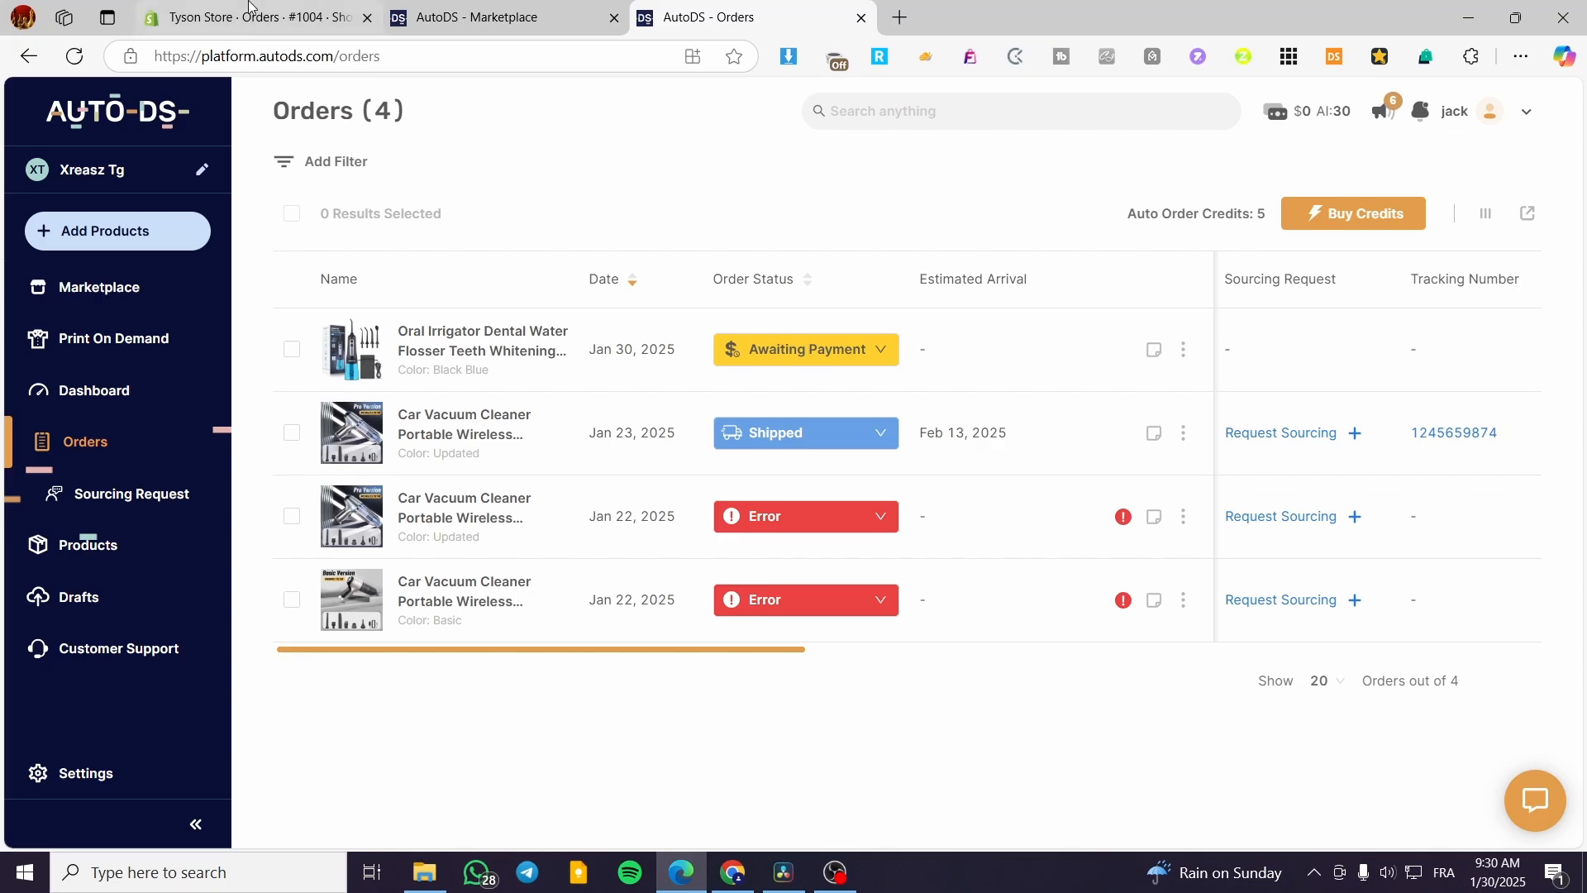
Reload Shopify order #1004, then return to the AutoDS Marketplace page.
left_click(287, 8)
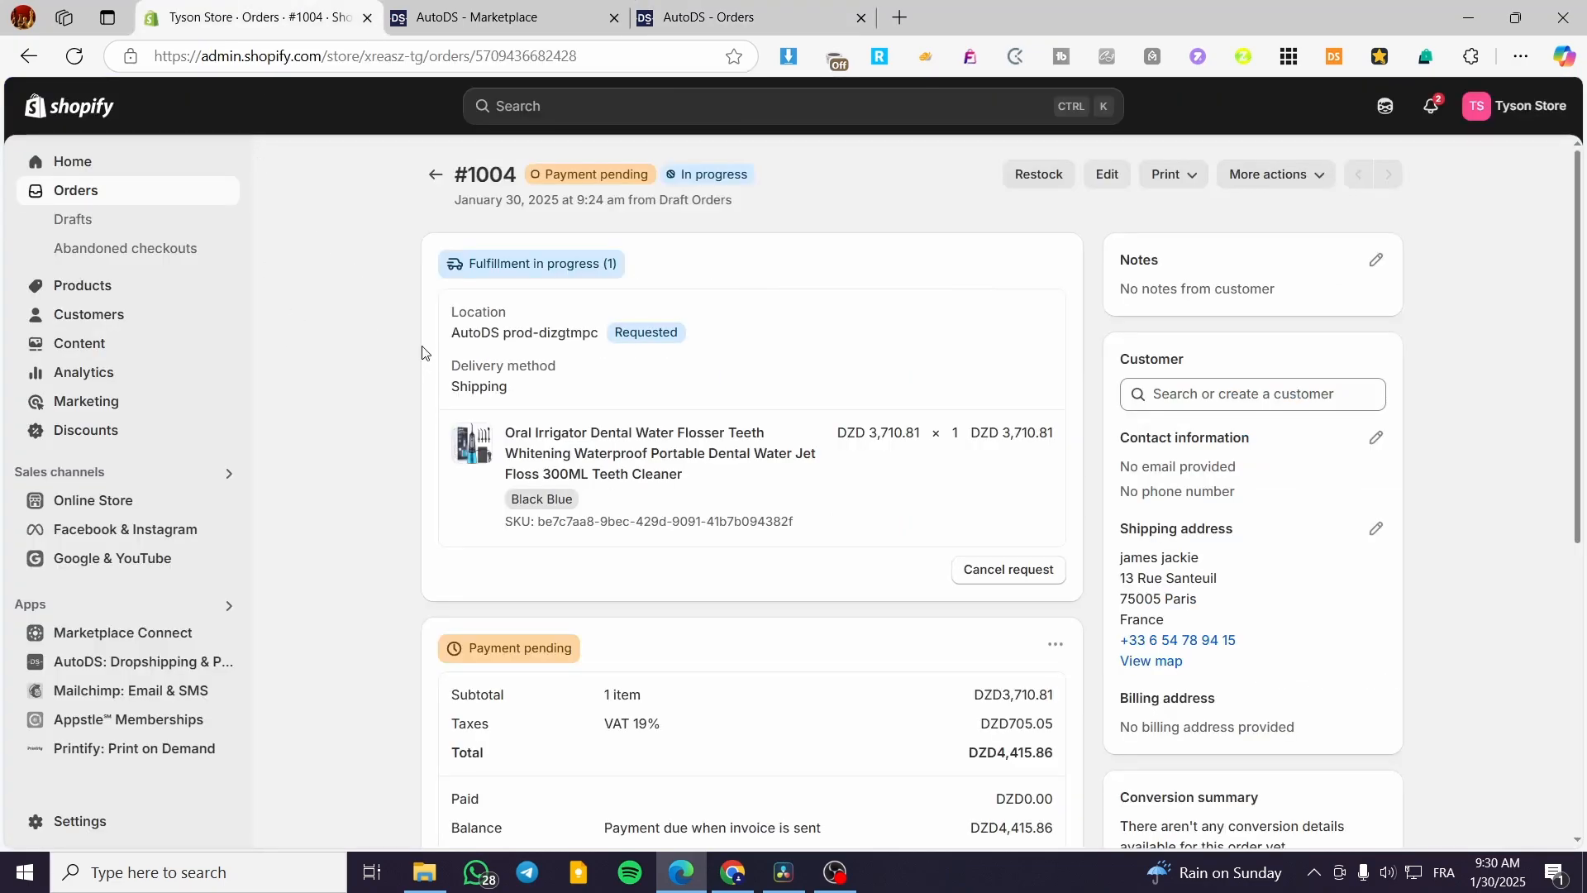
left_click(74, 56)
left_click(522, 13)
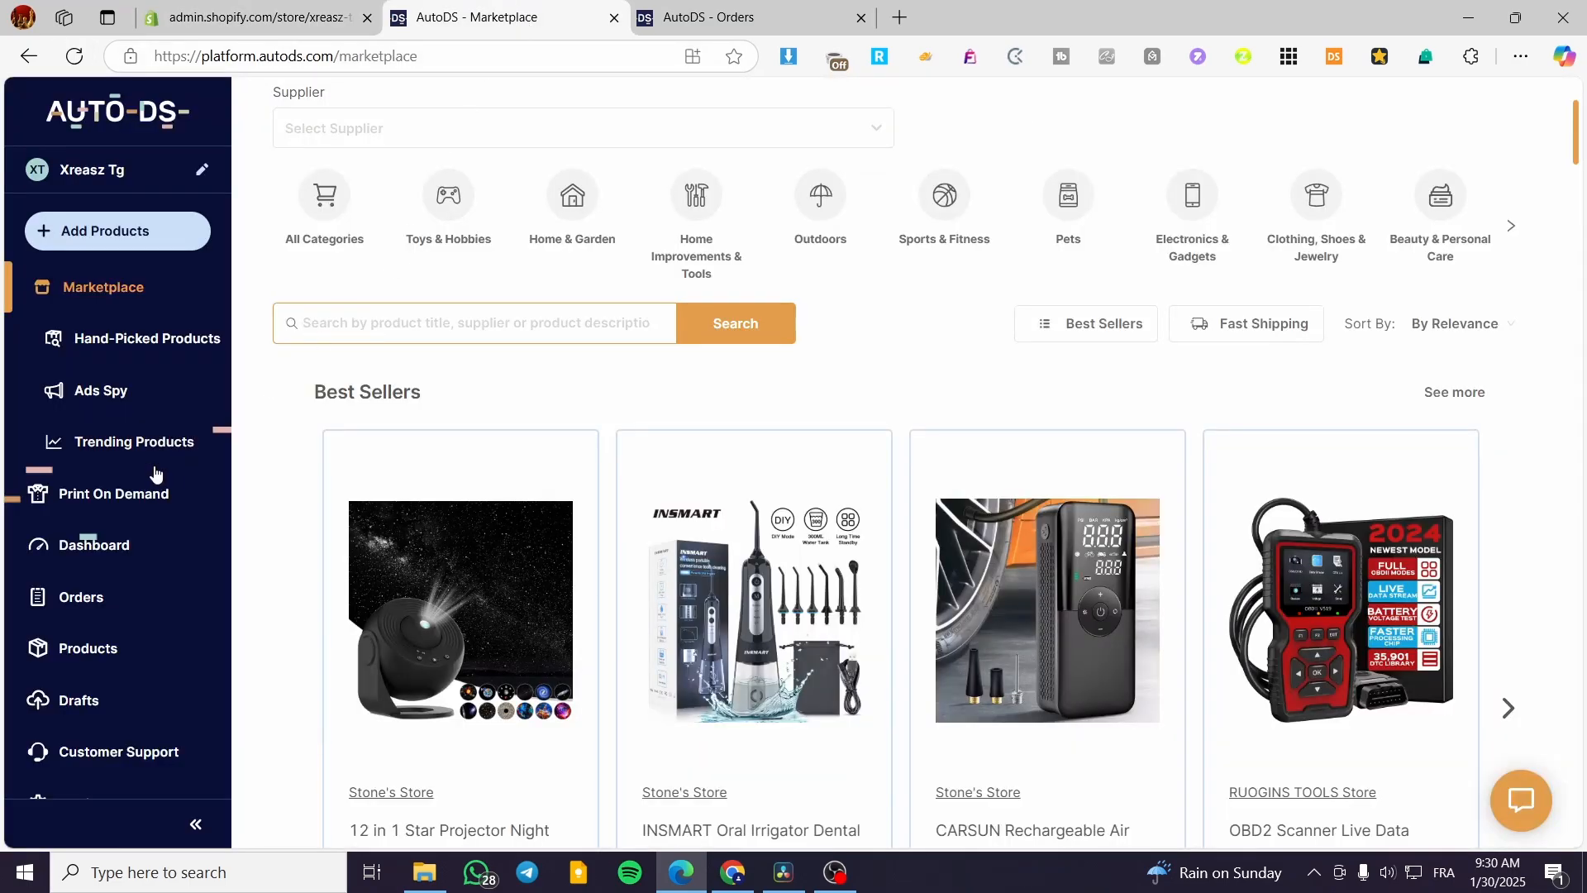
Go to AutoDS Orders and scroll to the table of four orders.
left_click(115, 606)
scroll(627, 507, "down", 2)
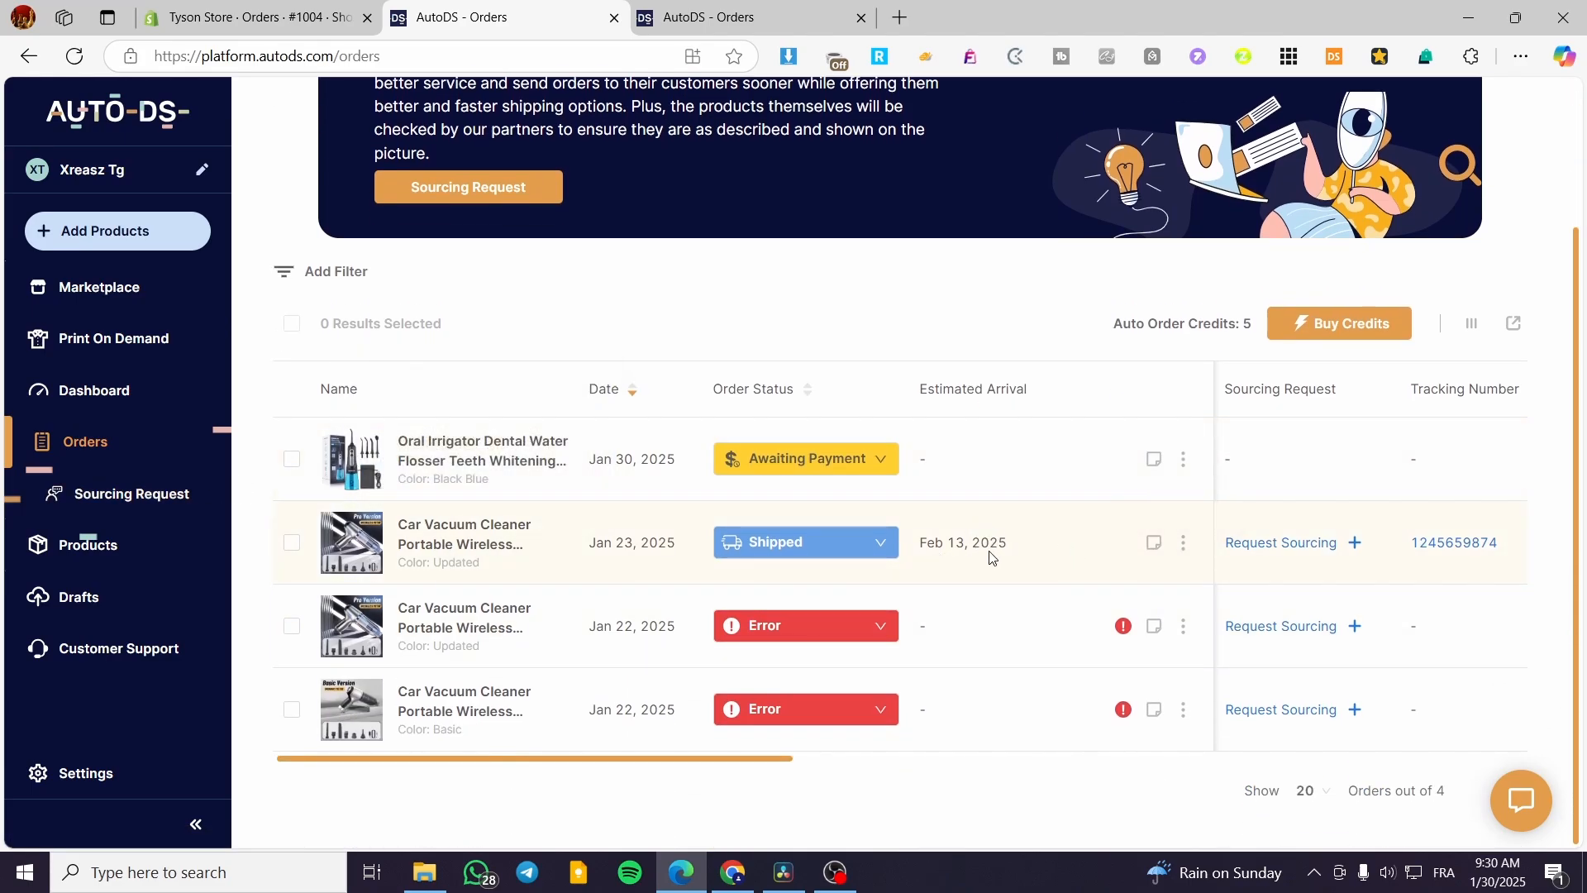
Change the Jan 23 Car Vacuum Cleaner order's status from Shipped to Pending.
left_click(876, 550)
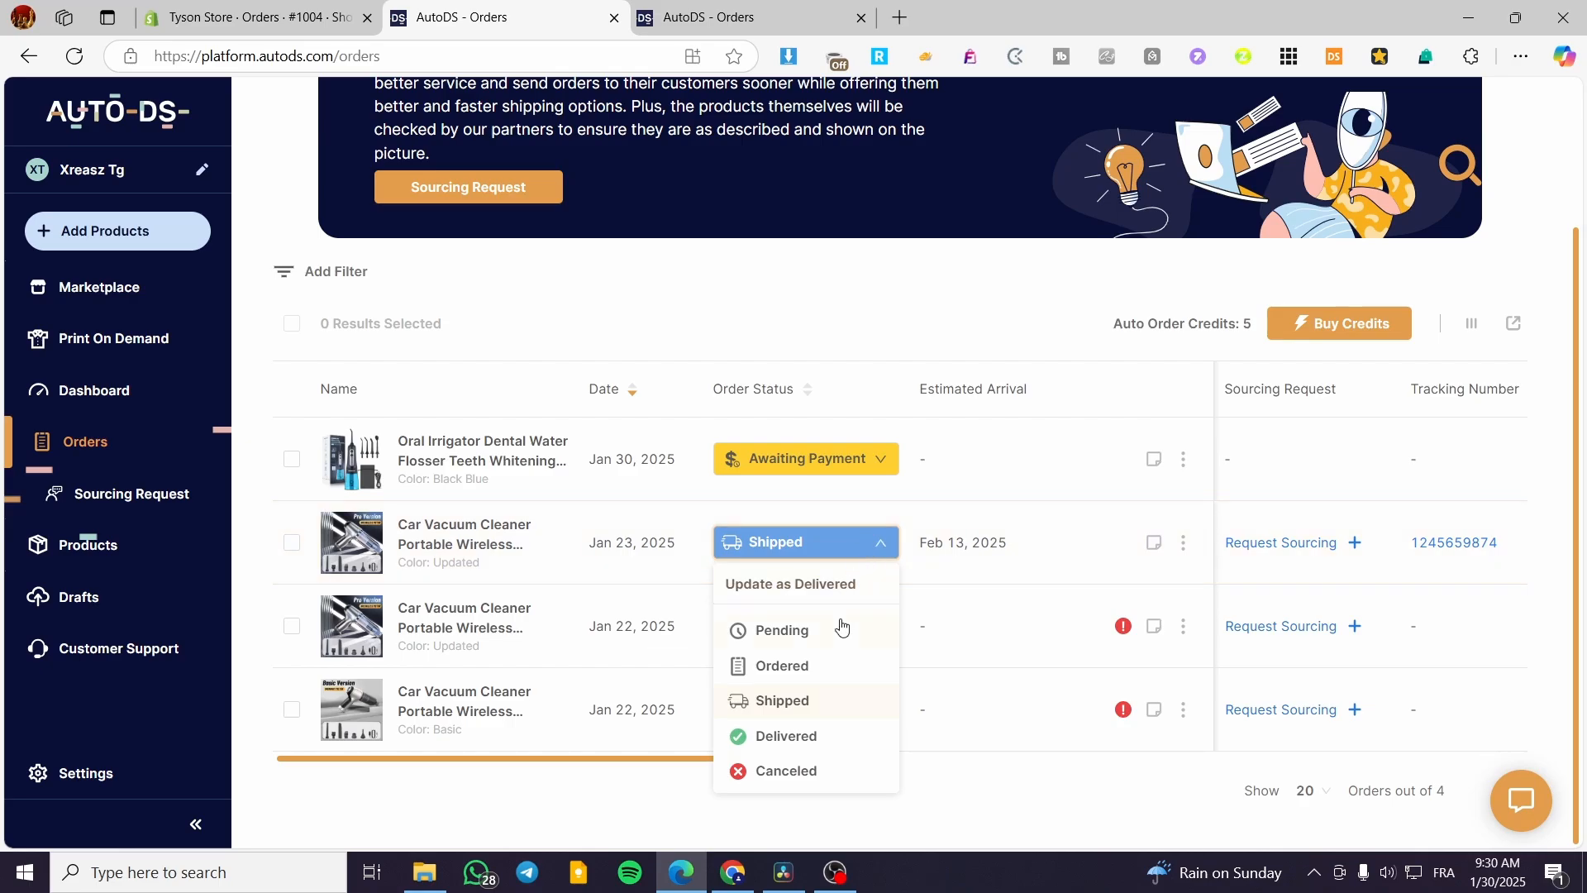
left_click(785, 534)
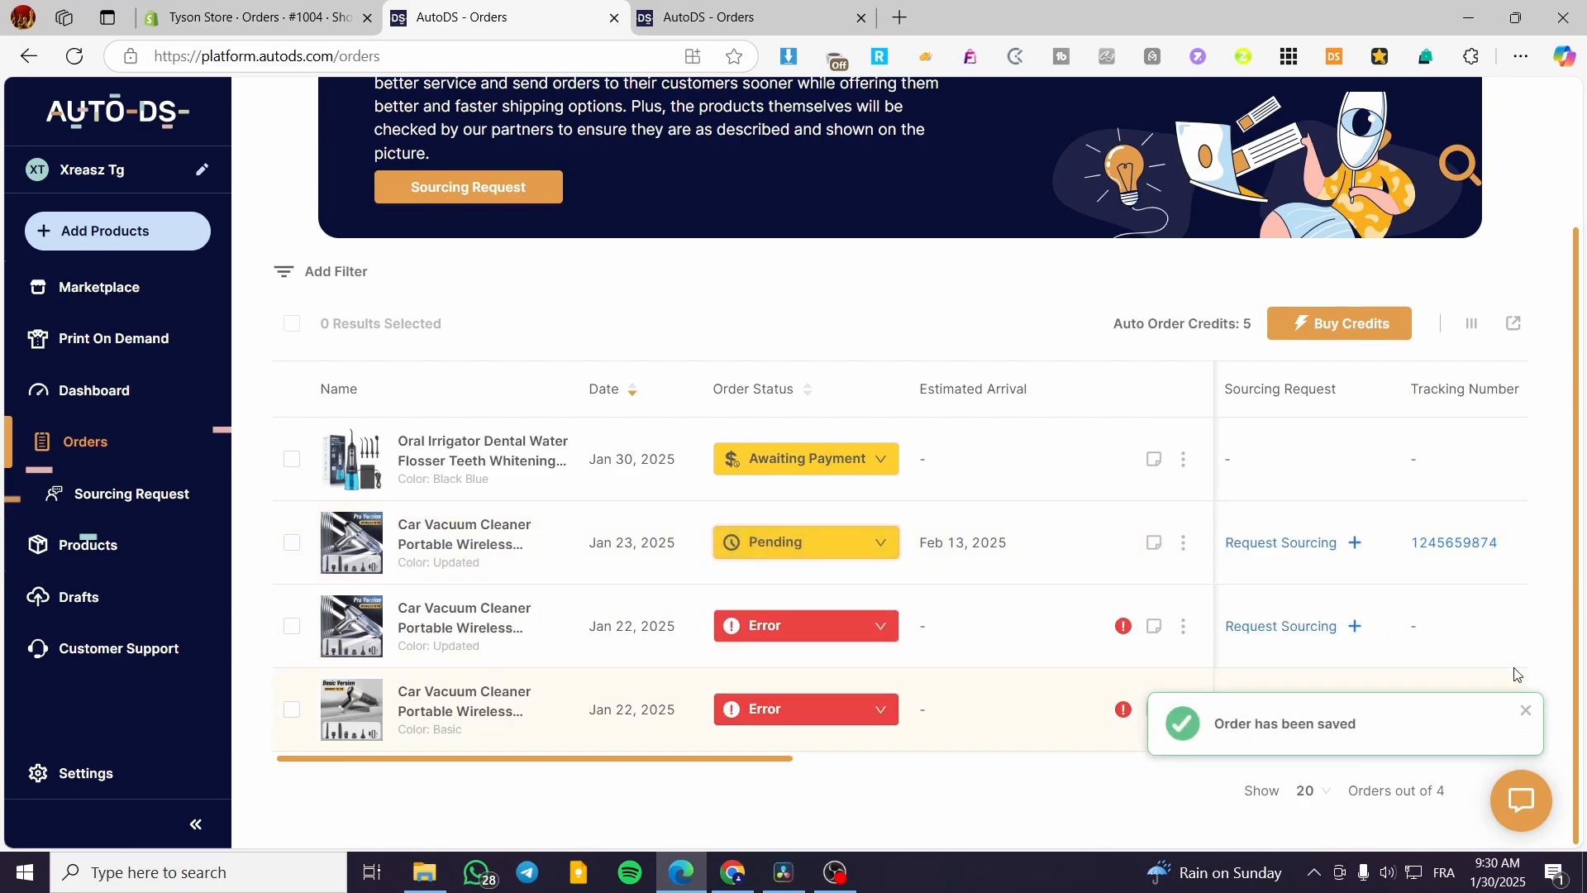
left_click(1527, 710)
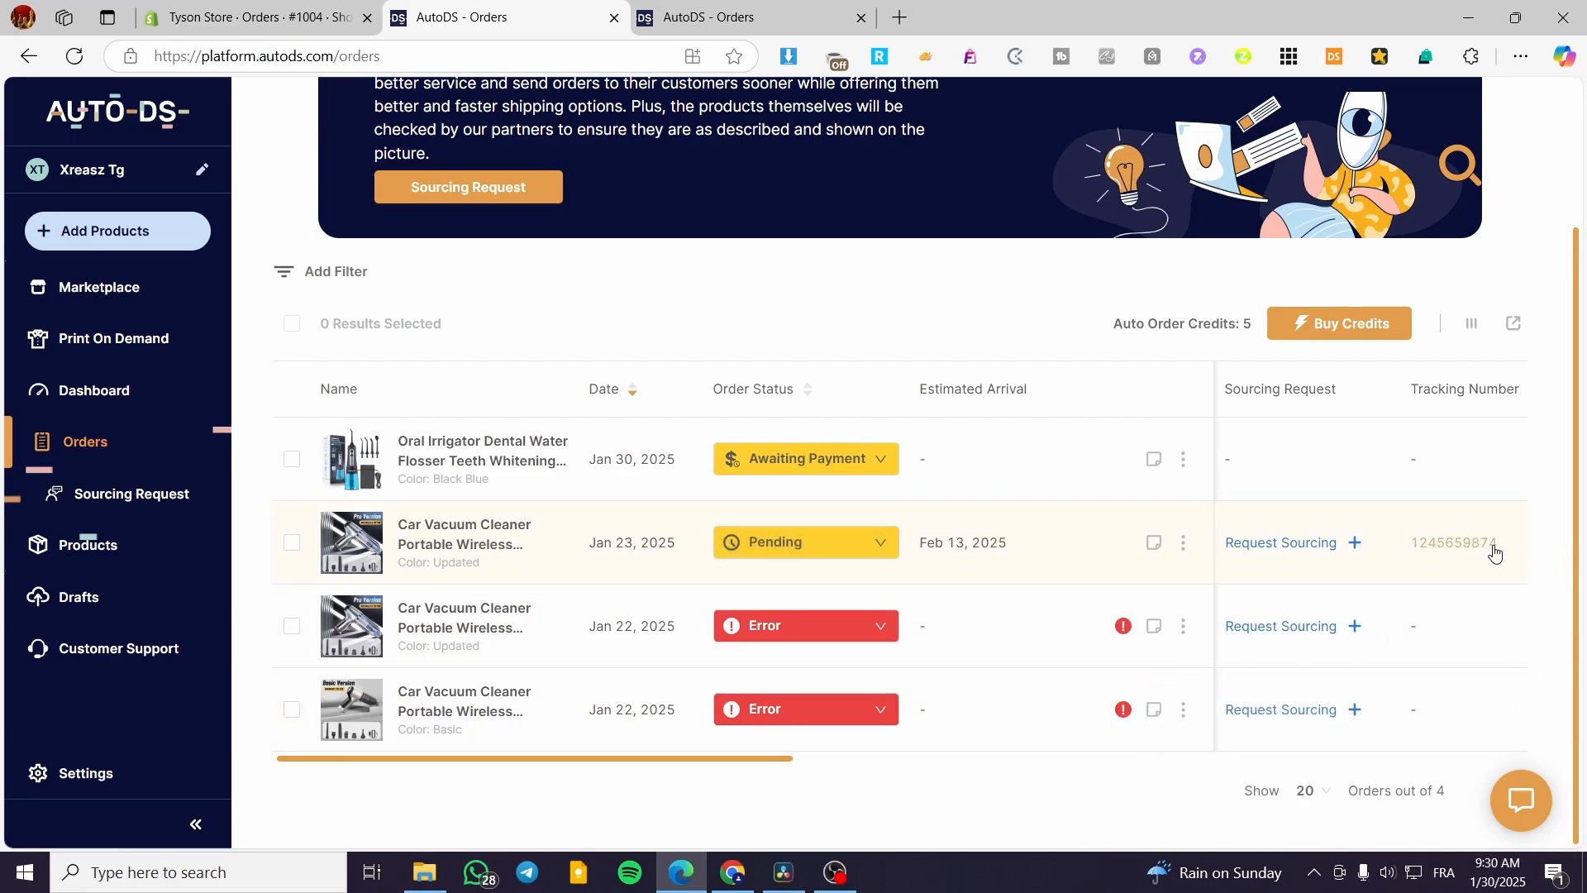
scroll(1124, 596, "up", 3)
scroll(1125, 596, "down", 3)
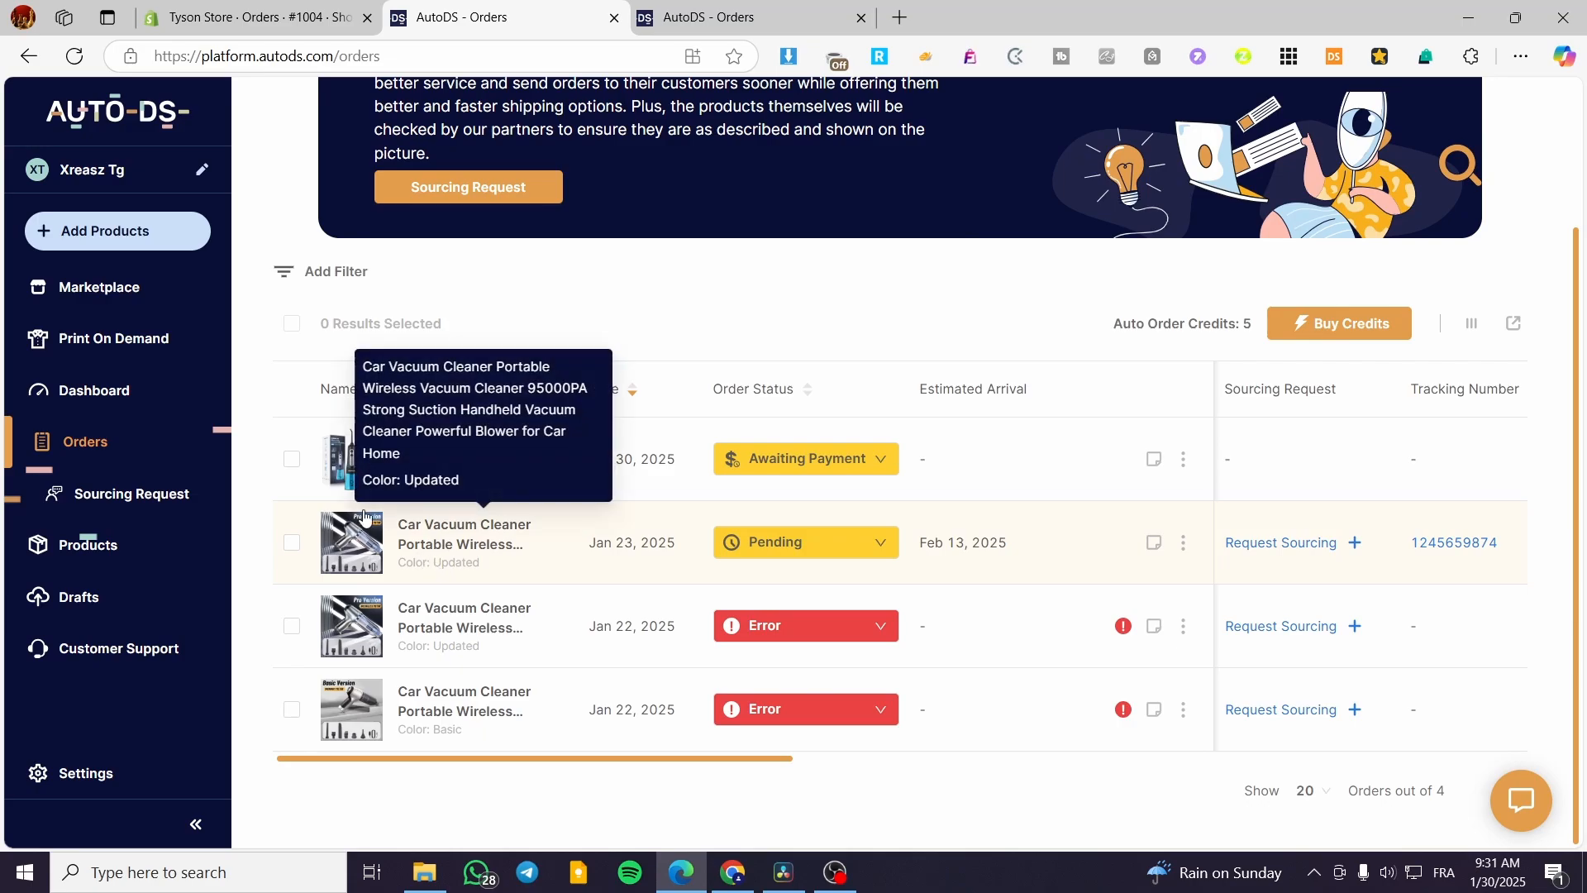